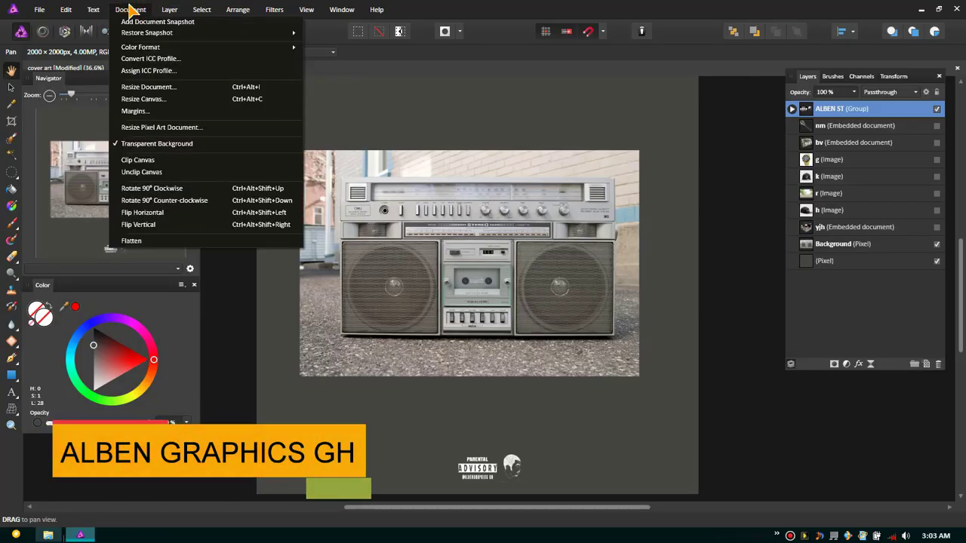
Step: Review the document size resampling options, leave Bilinear, and close without resizing
{"action": "left_click", "coordinate": [151, 87]}
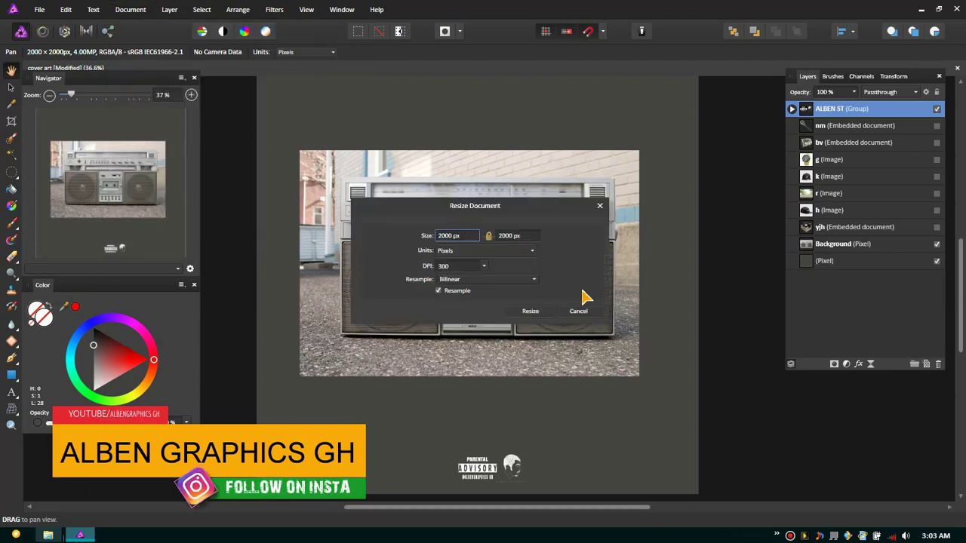
{"action": "left_click", "coordinate": [483, 279]}
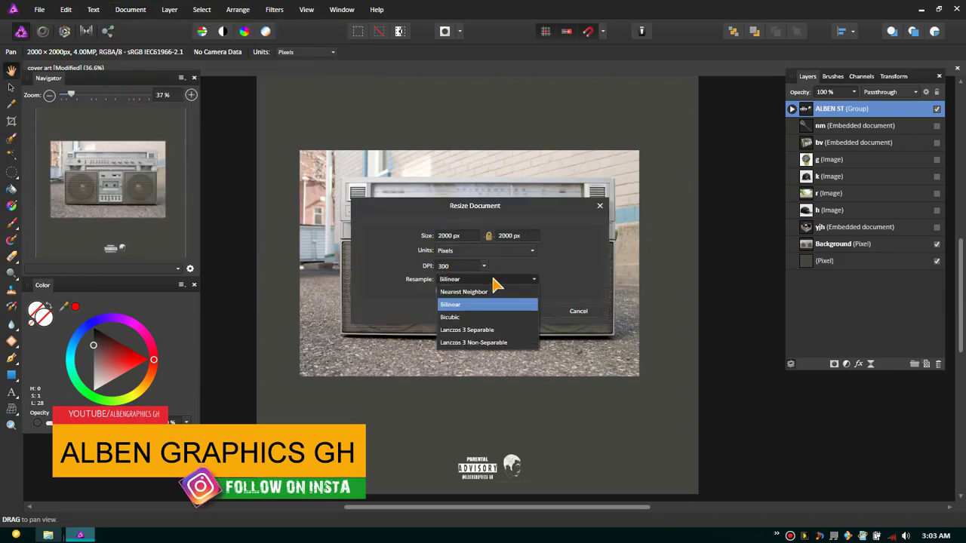
{"action": "left_click", "coordinate": [485, 280]}
{"action": "left_click", "coordinate": [600, 205]}
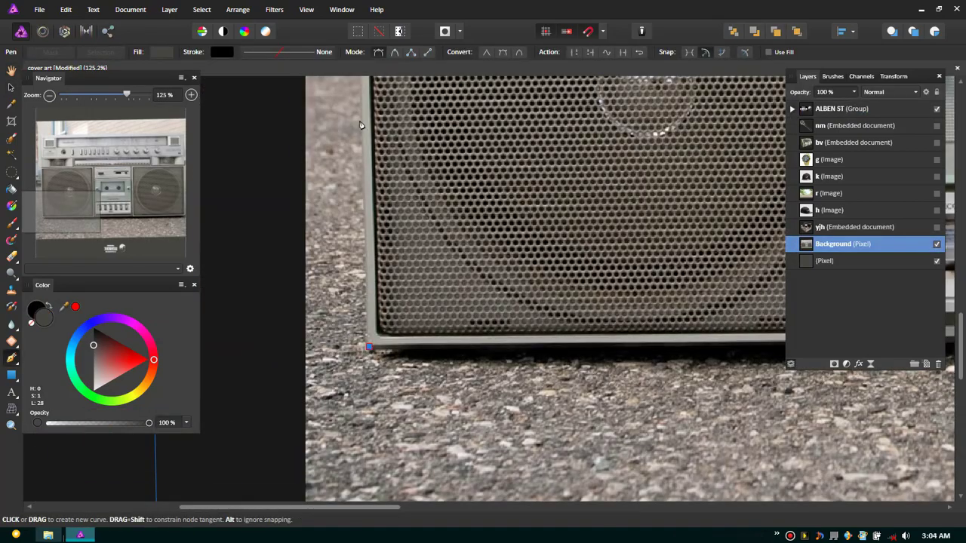
Step: Trace the boombox outline with the pen and mask the Background layer to it
{"action": "left_click", "coordinate": [360, 124]}
{"action": "scroll", "coordinate": [359, 202], "scroll_direction": "up", "scroll_amount": 5}
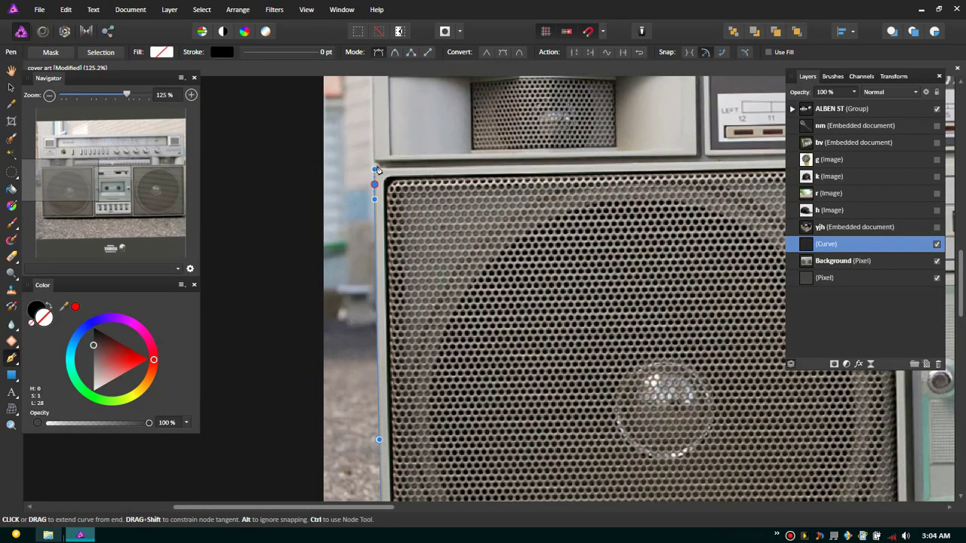
{"action": "scroll", "coordinate": [393, 177], "scroll_direction": "up", "scroll_amount": 5}
{"action": "left_click", "coordinate": [395, 119]}
{"action": "scroll", "coordinate": [408, 256], "scroll_direction": "up", "scroll_amount": 2}
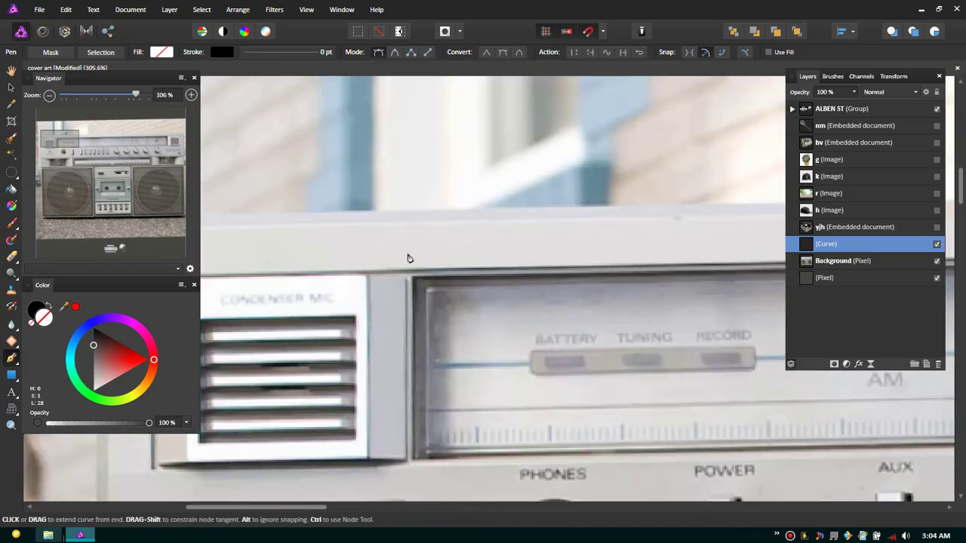
{"action": "scroll", "coordinate": [291, 209], "scroll_direction": "up", "scroll_amount": 2}
{"action": "scroll", "coordinate": [575, 221], "scroll_direction": "down", "scroll_amount": 2}
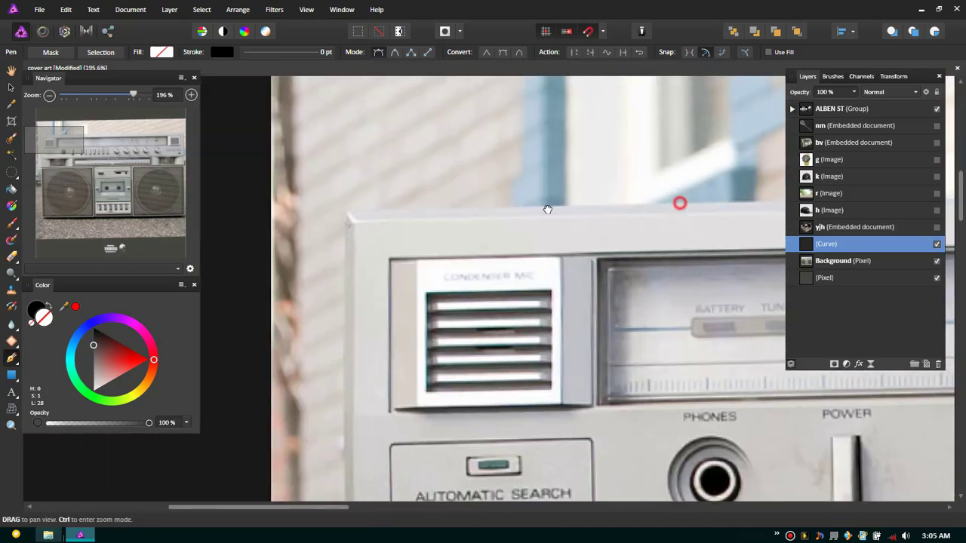
{"action": "scroll", "coordinate": [552, 218], "scroll_direction": "right", "scroll_amount": 3}
{"action": "scroll", "coordinate": [679, 211], "scroll_direction": "right", "scroll_amount": 3}
{"action": "scroll", "coordinate": [679, 227], "scroll_direction": "right", "scroll_amount": 3}
{"action": "scroll", "coordinate": [514, 273], "scroll_direction": "right", "scroll_amount": 3}
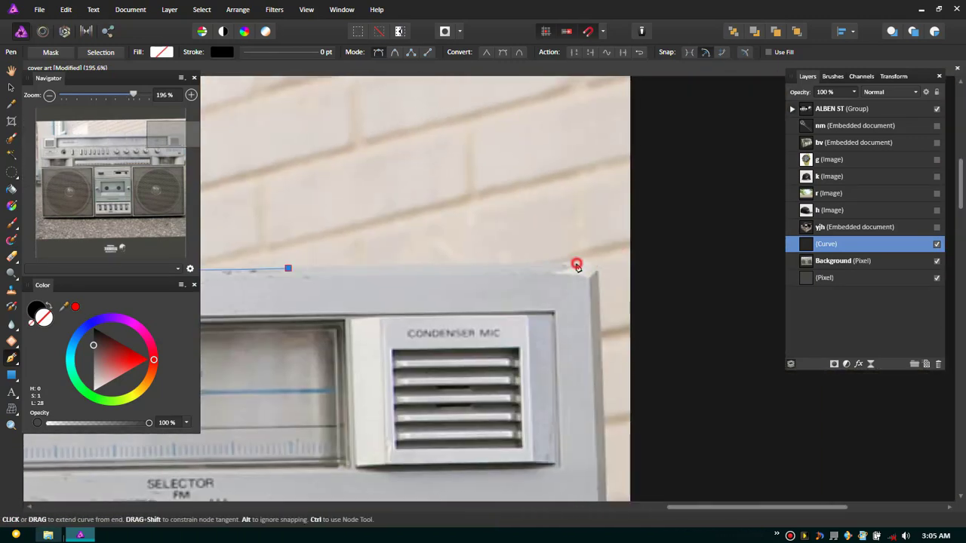
{"action": "scroll", "coordinate": [581, 317], "scroll_direction": "down", "scroll_amount": 3}
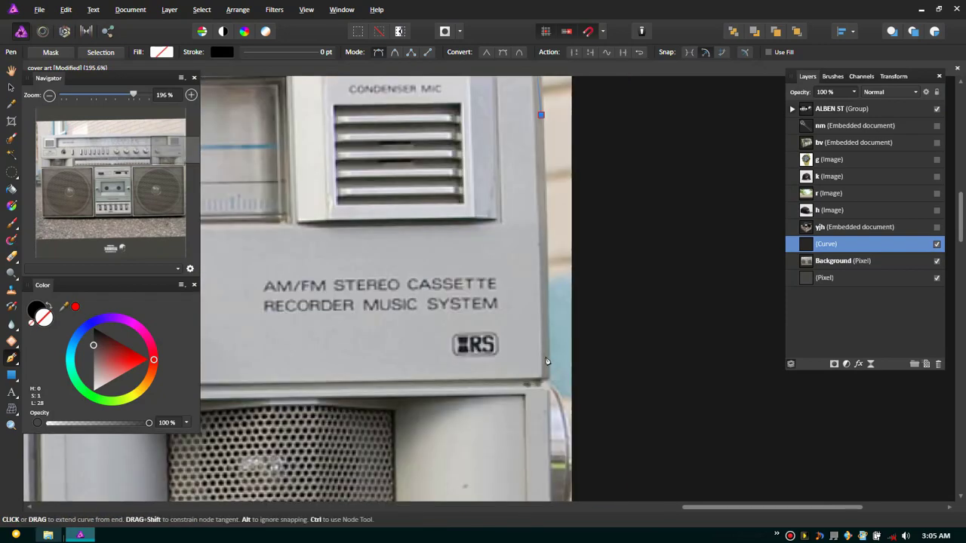
{"action": "scroll", "coordinate": [527, 140], "scroll_direction": "down", "scroll_amount": 3}
{"action": "scroll", "coordinate": [528, 139], "scroll_direction": "left", "scroll_amount": 1}
{"action": "scroll", "coordinate": [531, 305], "scroll_direction": "down", "scroll_amount": 3}
{"action": "scroll", "coordinate": [536, 420], "scroll_direction": "down", "scroll_amount": 3}
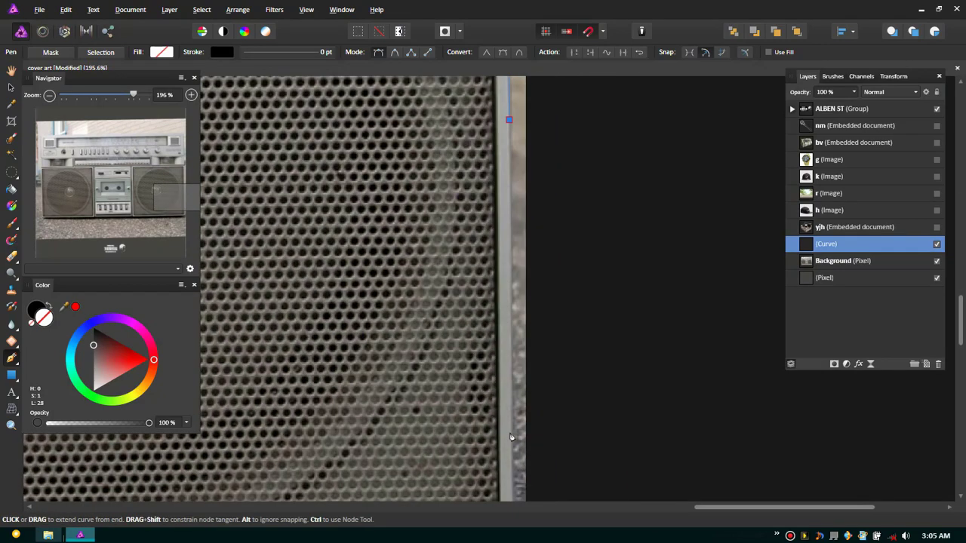
{"action": "scroll", "coordinate": [521, 430], "scroll_direction": "down", "scroll_amount": 3}
{"action": "scroll", "coordinate": [528, 302], "scroll_direction": "left", "scroll_amount": 3}
{"action": "scroll", "coordinate": [414, 341], "scroll_direction": "left", "scroll_amount": 5}
{"action": "scroll", "coordinate": [556, 349], "scroll_direction": "left", "scroll_amount": 5}
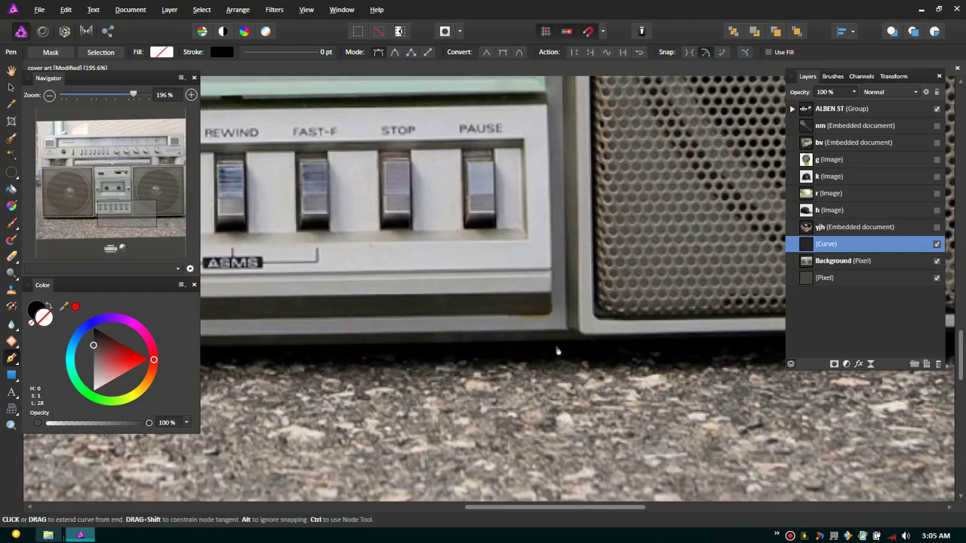
{"action": "scroll", "coordinate": [589, 359], "scroll_direction": "left", "scroll_amount": 5}
{"action": "scroll", "coordinate": [497, 343], "scroll_direction": "left", "scroll_amount": 5}
{"action": "scroll", "coordinate": [497, 343], "scroll_direction": "down", "scroll_amount": 3}
{"action": "scroll", "coordinate": [528, 317], "scroll_direction": "down", "scroll_amount": 2}
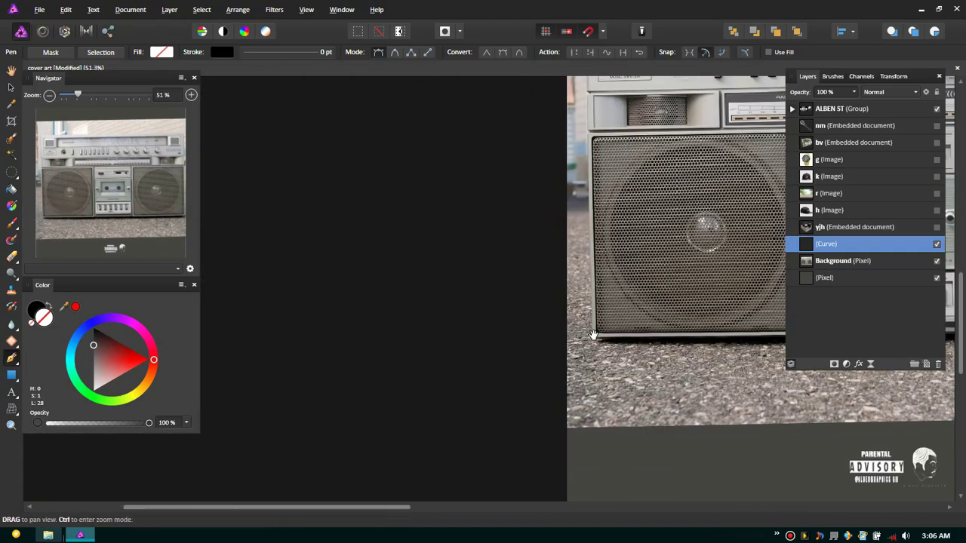
{"action": "scroll", "coordinate": [566, 278], "scroll_direction": "down", "scroll_amount": 2}
{"action": "left_click", "coordinate": [834, 364]}
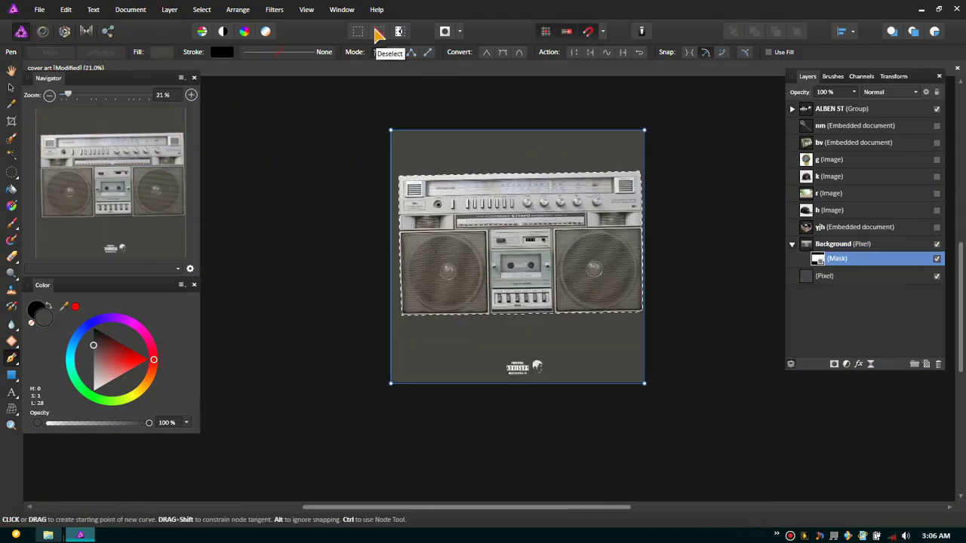
Step: Scale the masked boombox layer down from its corner with the Move tool
{"action": "scroll", "coordinate": [610, 272], "scroll_direction": "down", "scroll_amount": 3}
{"action": "key", "text": "v"}
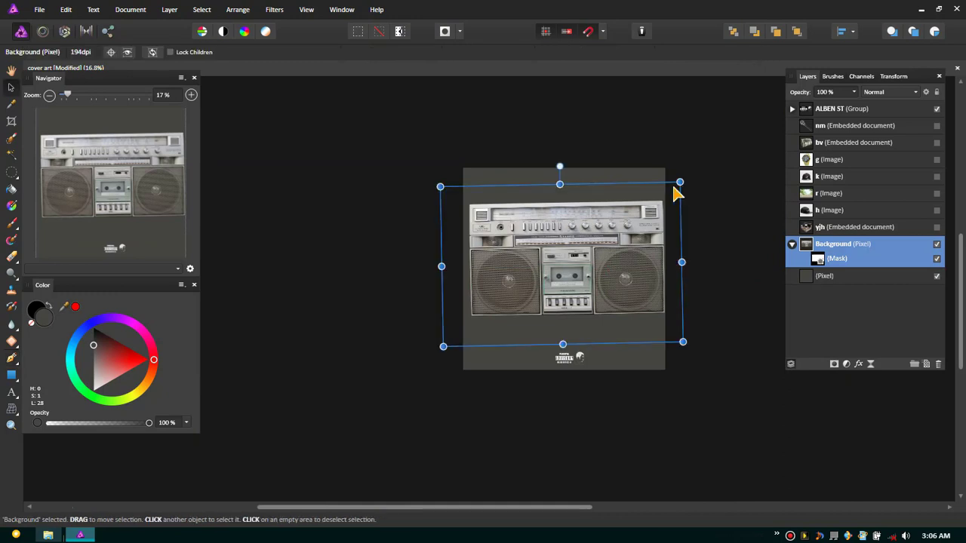
{"action": "left_click_drag", "start_coordinate": [679, 183], "coordinate": [587, 276]}
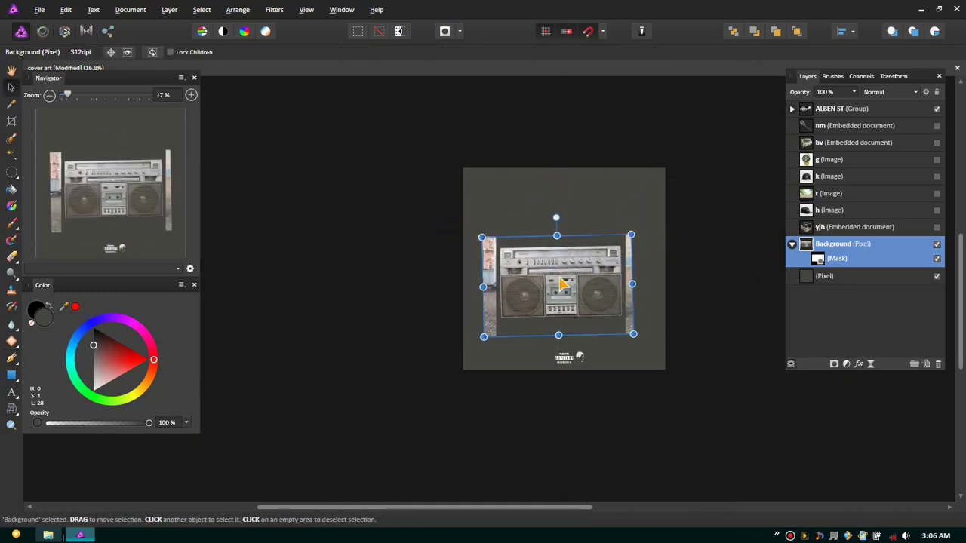
{"action": "scroll", "coordinate": [587, 276], "scroll_direction": "up", "scroll_amount": 4}
Step: Select both leftover side strips and flood-fill them out on the Background mask, then deselect
{"action": "left_click", "coordinate": [11, 172]}
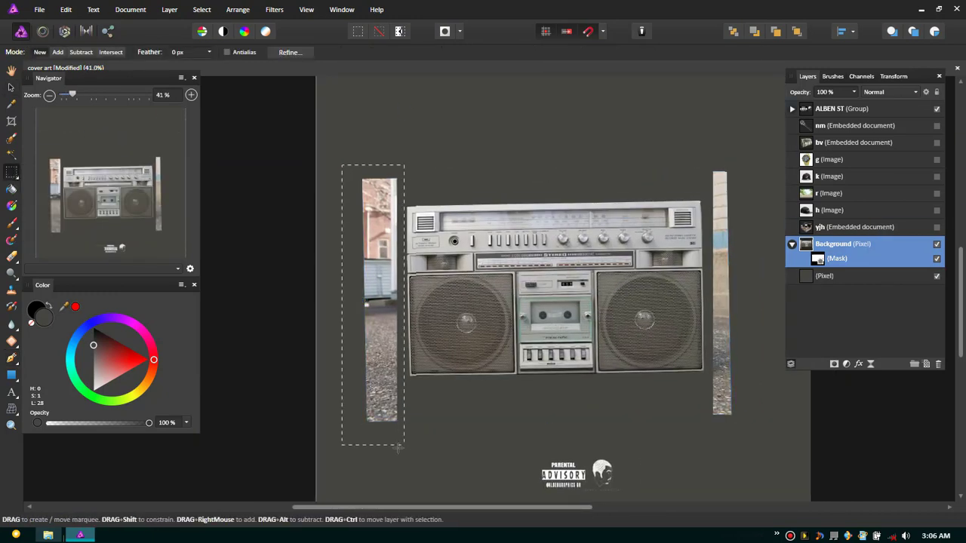
{"action": "left_click_drag", "start_coordinate": [398, 447], "coordinate": [402, 448]}
{"action": "left_click_drag", "start_coordinate": [782, 444], "coordinate": [783, 443]}
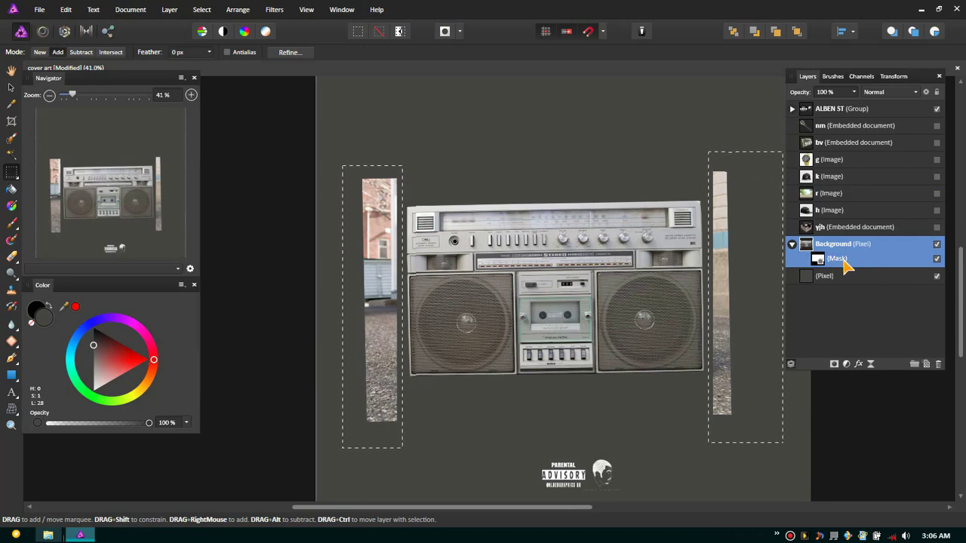
{"action": "left_click", "coordinate": [837, 259]}
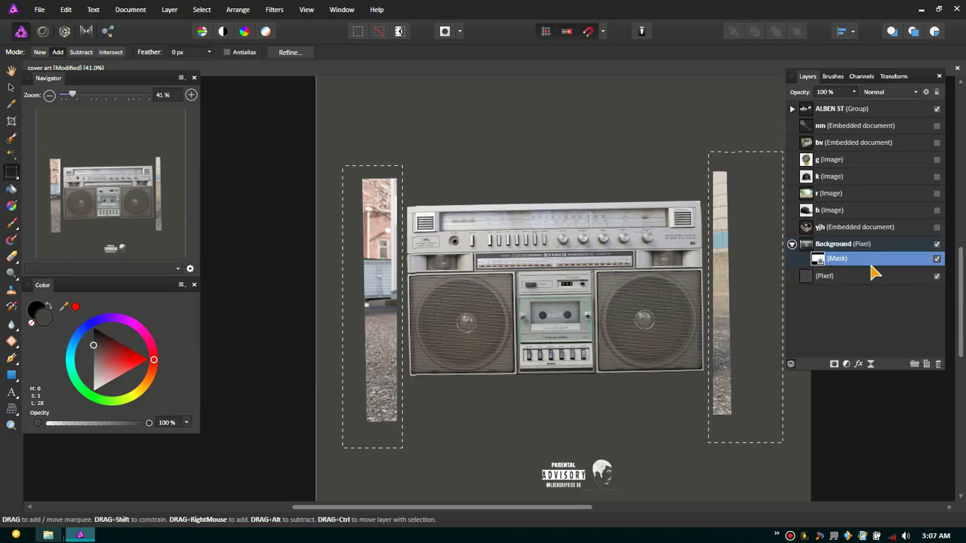
{"action": "key", "text": "g"}
{"action": "left_click", "coordinate": [777, 314]}
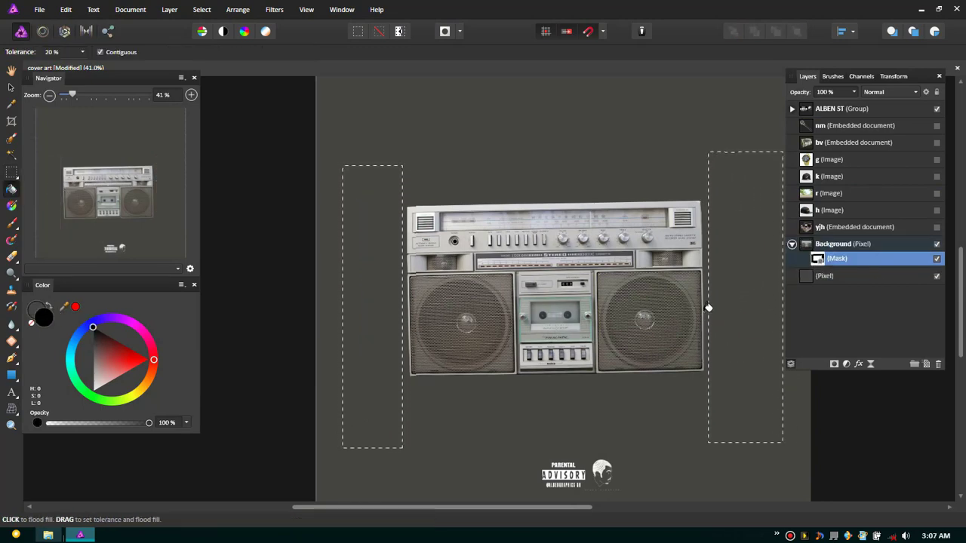
{"action": "key", "text": "ctrl+d"}
{"action": "scroll", "coordinate": [707, 302], "scroll_direction": "up", "scroll_amount": 3}
{"action": "left_click", "coordinate": [274, 9]}
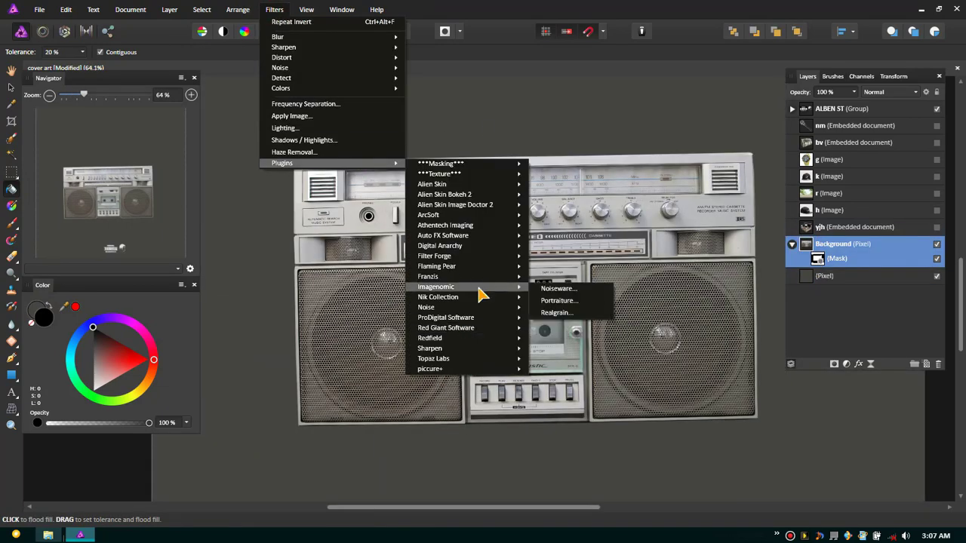
Step: Apply Topaz Adjust preset 'alben pop static' and Topaz Clean 3 preset 'alben dope 2' to the boombox
{"action": "left_click", "coordinate": [571, 363]}
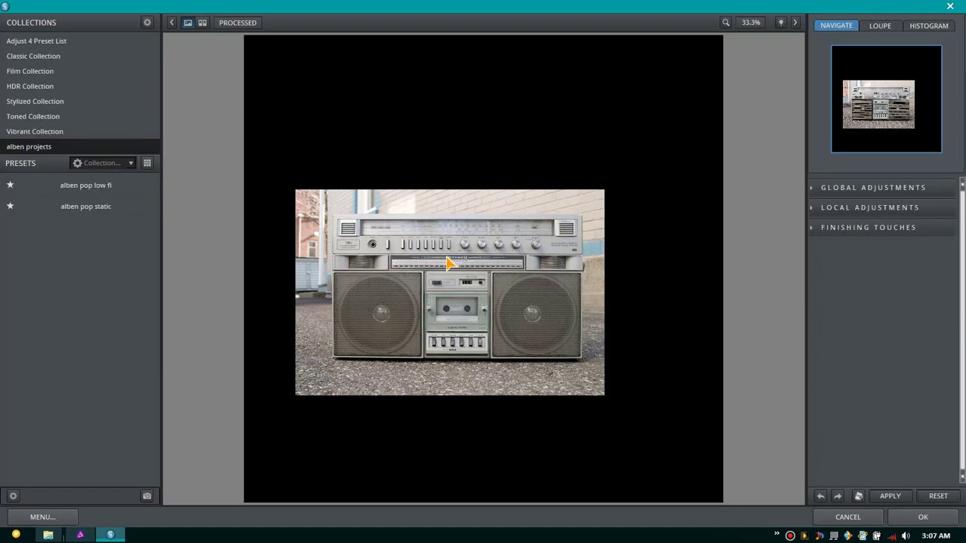
{"action": "left_click", "coordinate": [86, 207]}
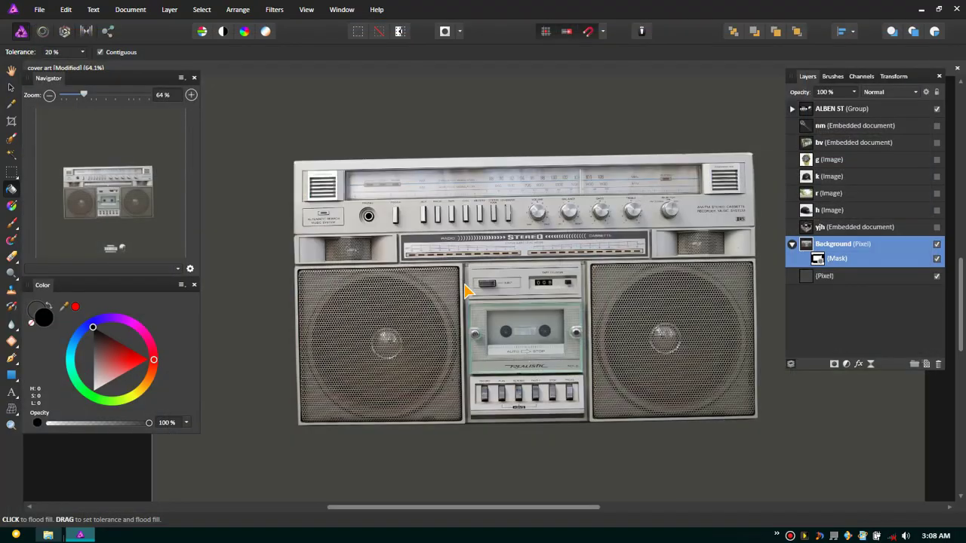
{"action": "left_click", "coordinate": [274, 9]}
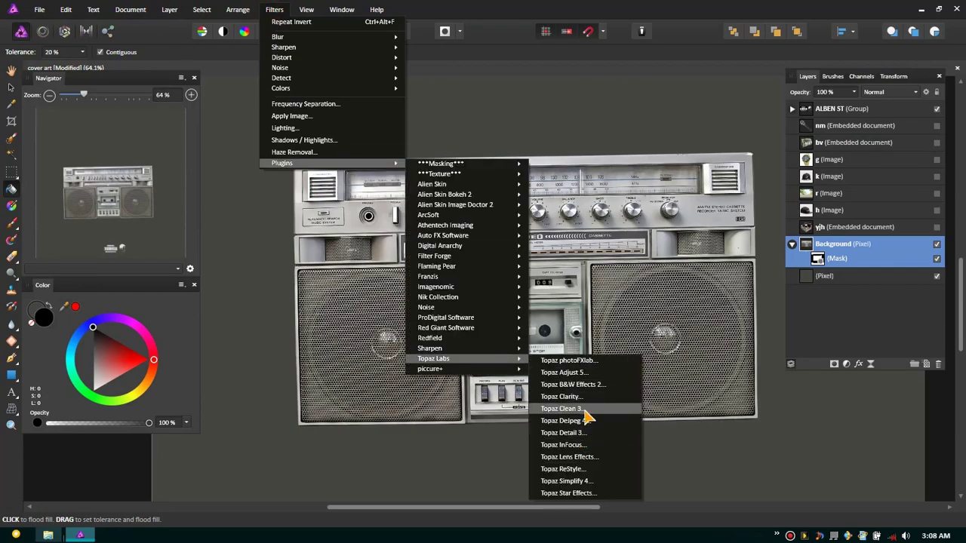
{"action": "left_click", "coordinate": [558, 408]}
{"action": "left_click", "coordinate": [80, 176]}
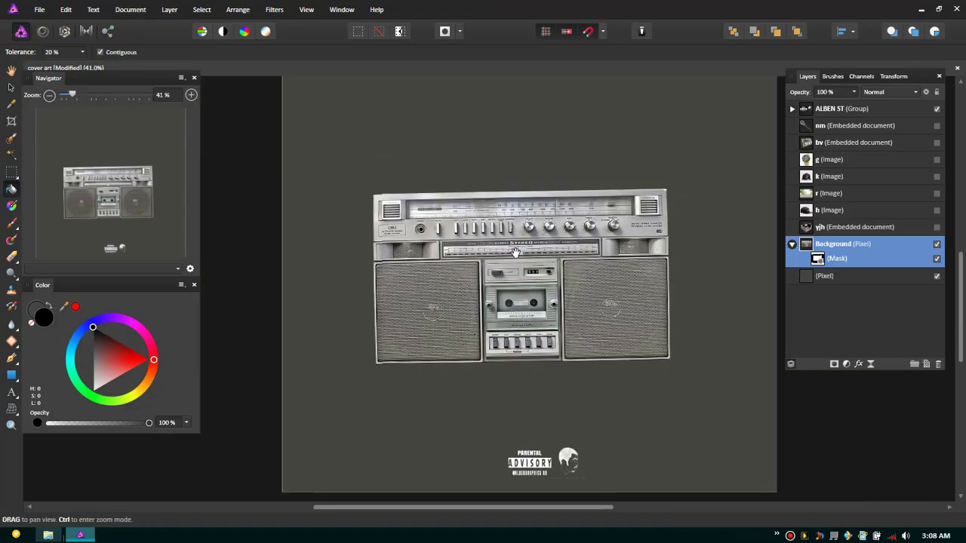
{"action": "key", "text": "v"}
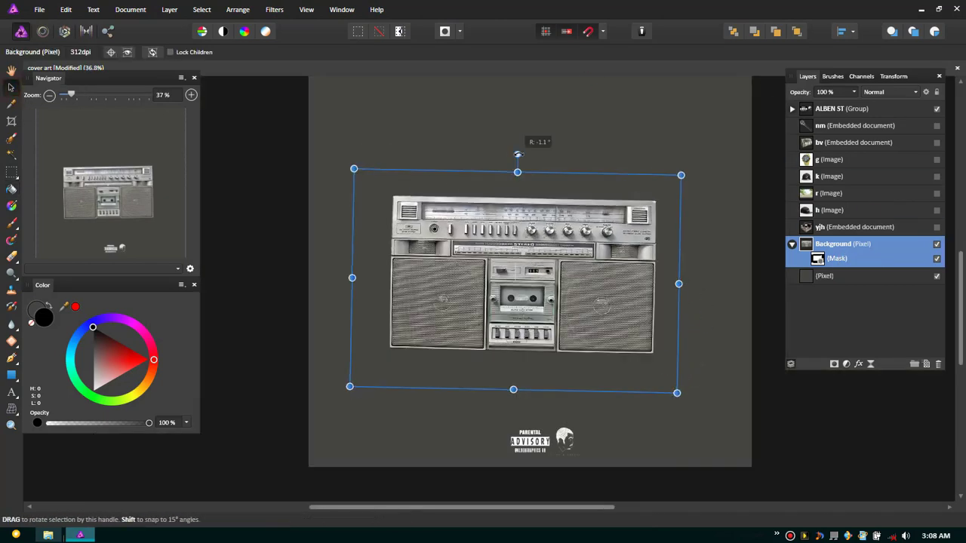
Step: Rotate the boombox back to 0° and place the visible 'r' layer beneath it
{"action": "left_click_drag", "start_coordinate": [511, 169], "coordinate": [514, 151]}
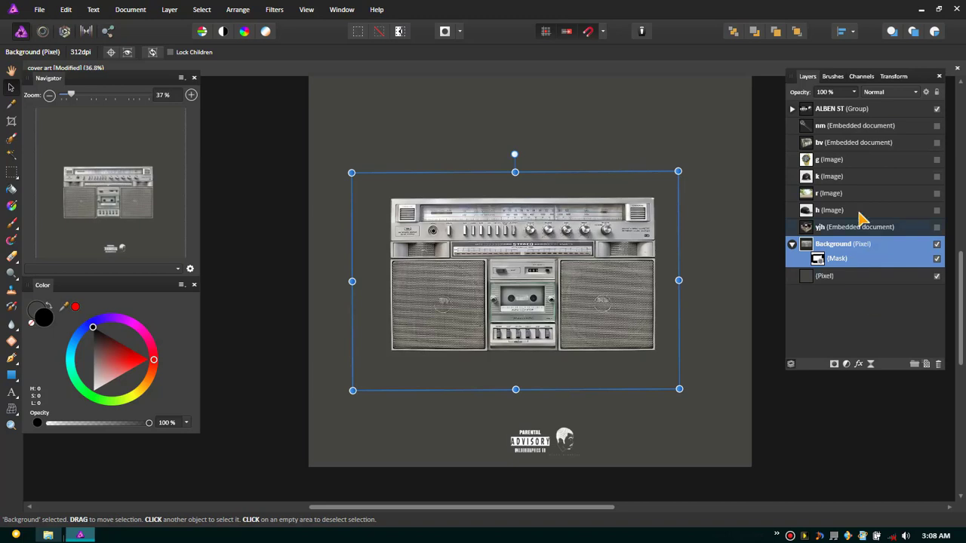
{"action": "left_click_drag", "start_coordinate": [872, 281], "coordinate": [874, 264]}
{"action": "left_click", "coordinate": [936, 259]}
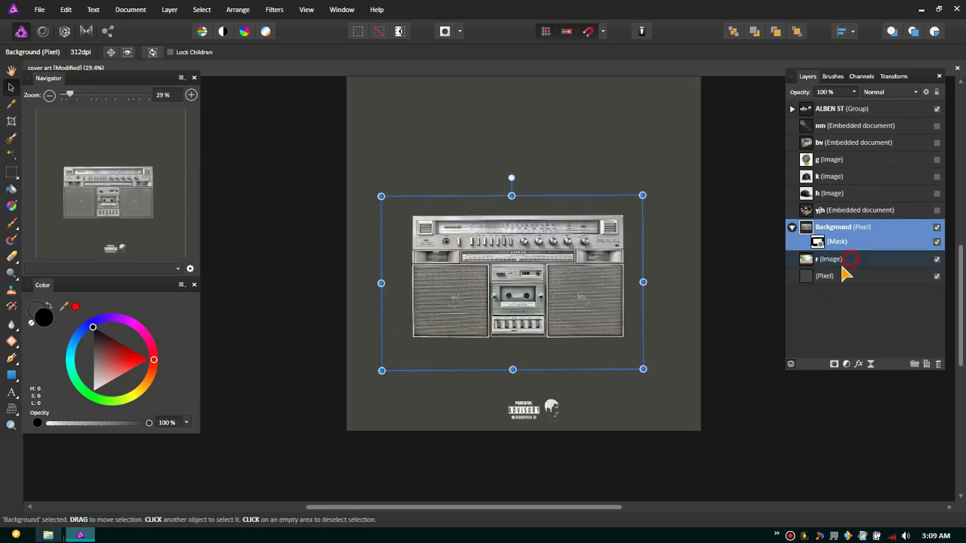
{"action": "left_click", "coordinate": [843, 259]}
{"action": "scroll", "coordinate": [492, 217], "scroll_direction": "down", "scroll_amount": 5}
{"action": "scroll", "coordinate": [492, 216], "scroll_direction": "up", "scroll_amount": 5}
{"action": "scroll", "coordinate": [584, 397], "scroll_direction": "down", "scroll_amount": 3}
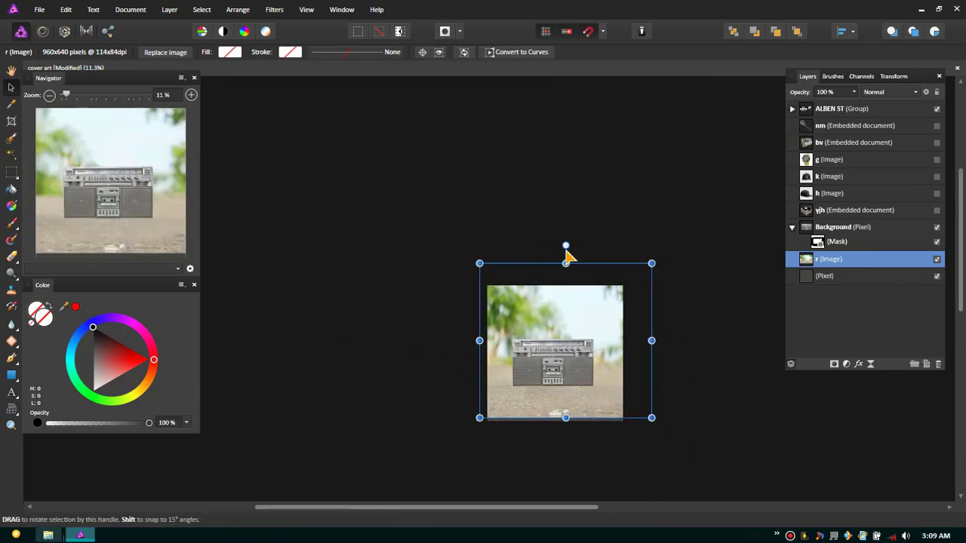
Step: Shorten the 'r' backdrop from its top edge, then move the boombox lower and enlarge it
{"action": "scroll", "coordinate": [567, 345], "scroll_direction": "up", "scroll_amount": 2}
{"action": "scroll", "coordinate": [542, 296], "scroll_direction": "up", "scroll_amount": 2}
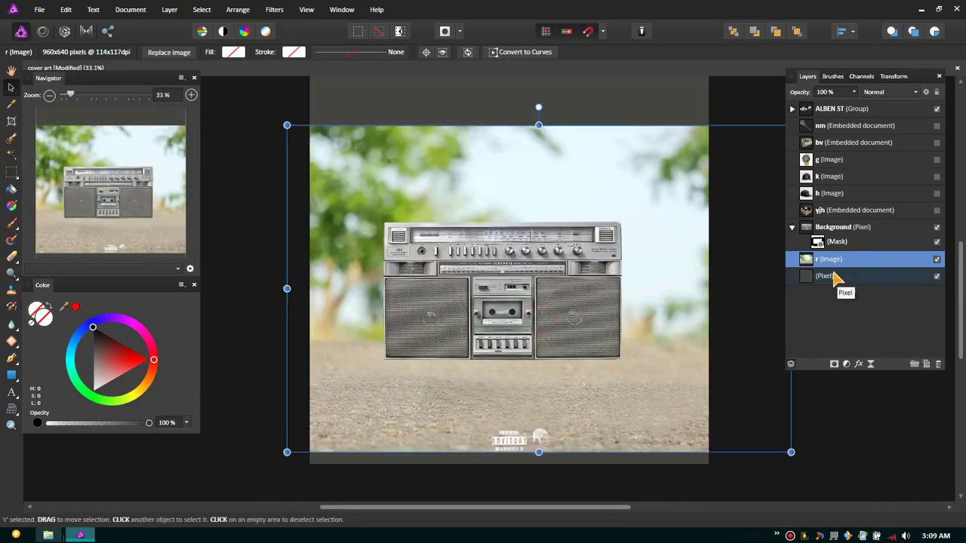
{"action": "left_click_drag", "start_coordinate": [538, 124], "coordinate": [538, 176]}
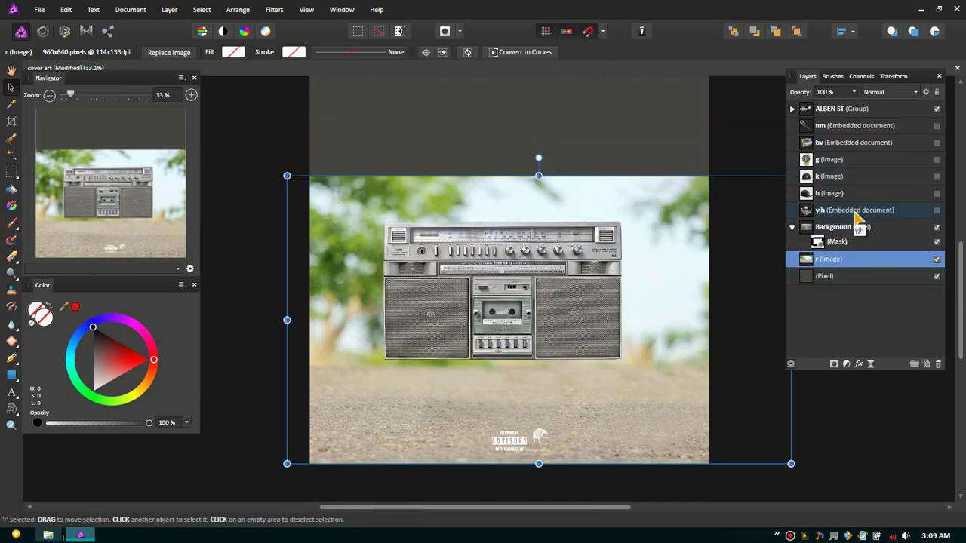
{"action": "left_click", "coordinate": [858, 236]}
{"action": "mouse_move", "coordinate": [510, 299]}
{"action": "left_mouse_down"}
{"action": "mouse_move", "coordinate": [513, 369]}
{"action": "mouse_move", "coordinate": [542, 365]}
{"action": "left_mouse_up"}
{"action": "left_click_drag", "start_coordinate": [642, 241], "coordinate": [676, 219]}
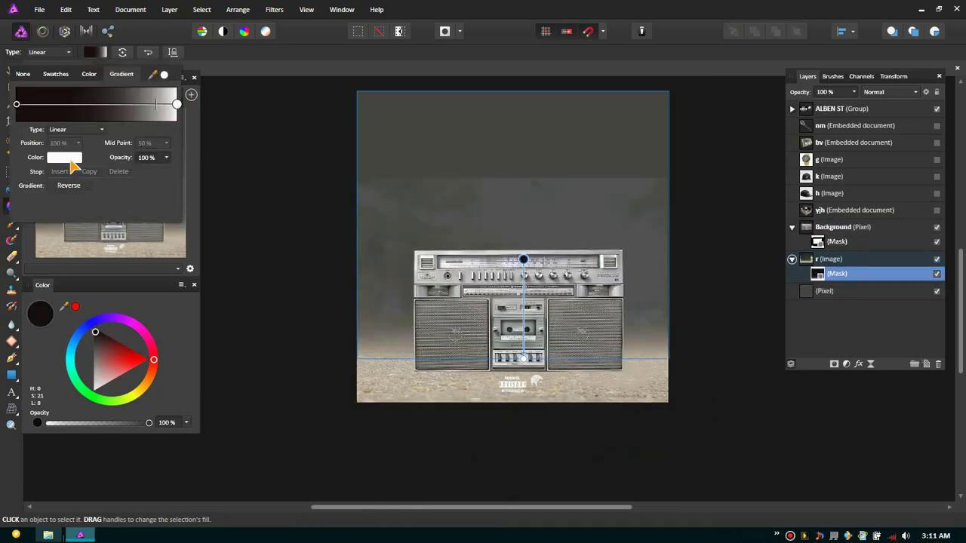
Step: Set the 'r' mask gradient's midpoint to 100% and its stop to a light shade
{"action": "left_click", "coordinate": [72, 164]}
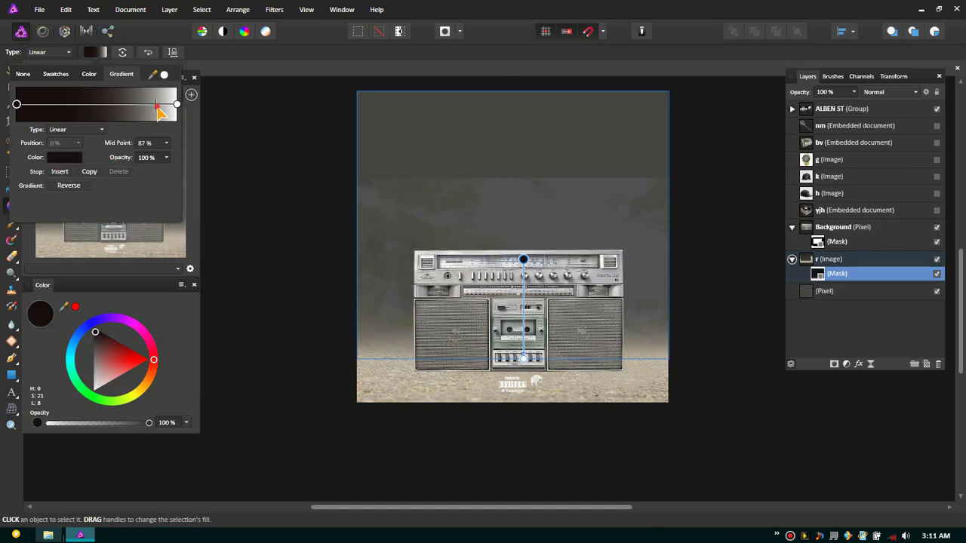
{"action": "left_click_drag", "start_coordinate": [158, 111], "coordinate": [181, 111]}
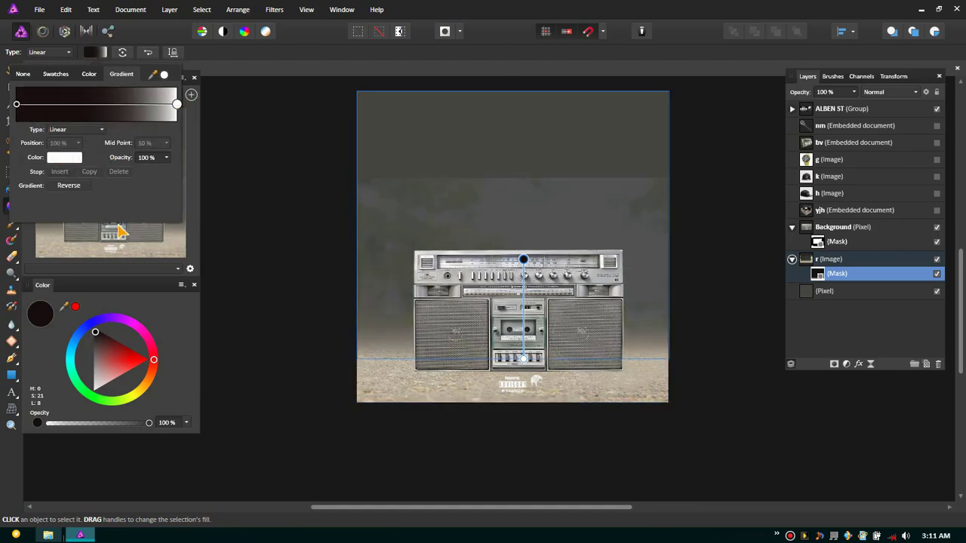
{"action": "left_click", "coordinate": [64, 157]}
{"action": "mouse_move", "coordinate": [87, 242]}
{"action": "left_mouse_down"}
{"action": "mouse_move", "coordinate": [102, 270]}
{"action": "mouse_move", "coordinate": [69, 273]}
{"action": "left_mouse_up"}
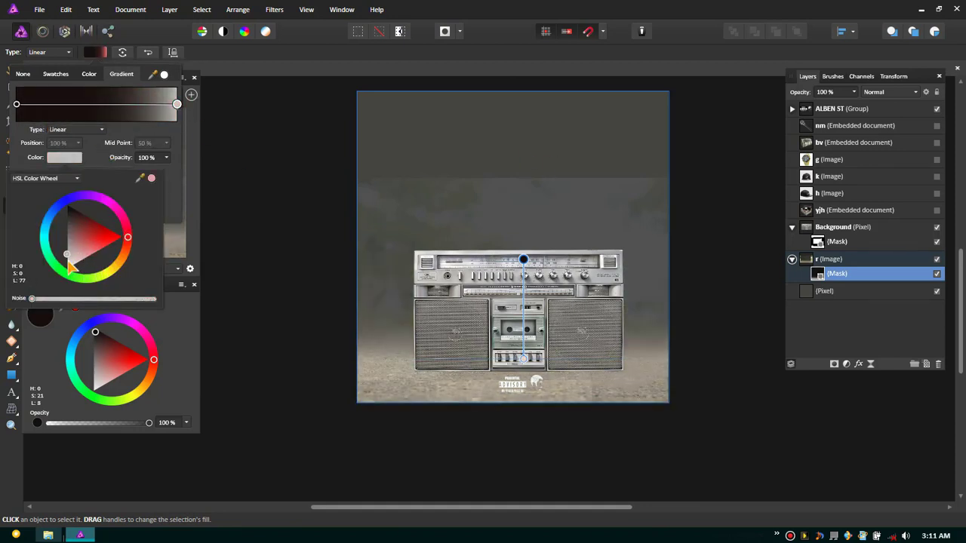
Step: Redraw the gradient down over the scene, undo it, then redo to restore the earlier gradient
{"action": "scroll", "coordinate": [532, 184], "scroll_direction": "up", "scroll_amount": 2}
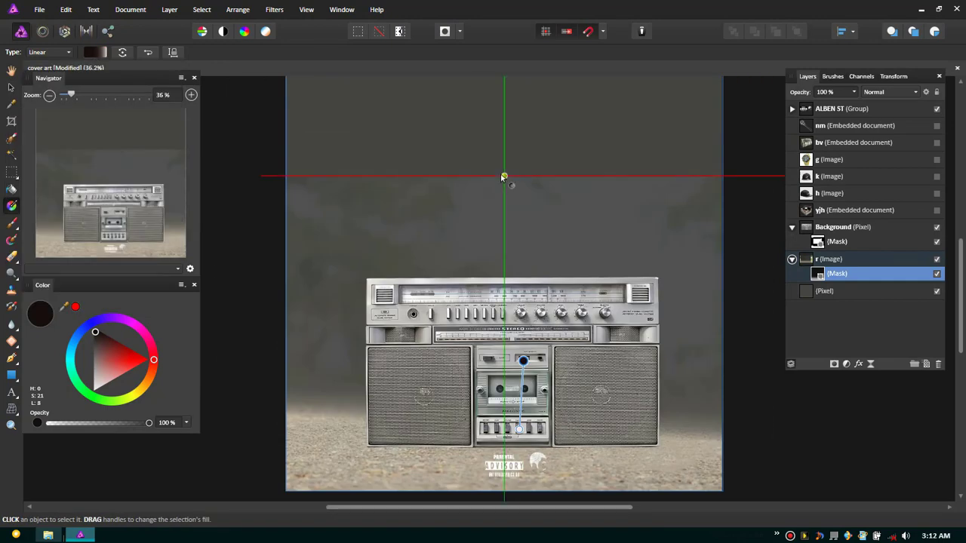
{"action": "left_click_drag", "start_coordinate": [504, 176], "coordinate": [504, 291]}
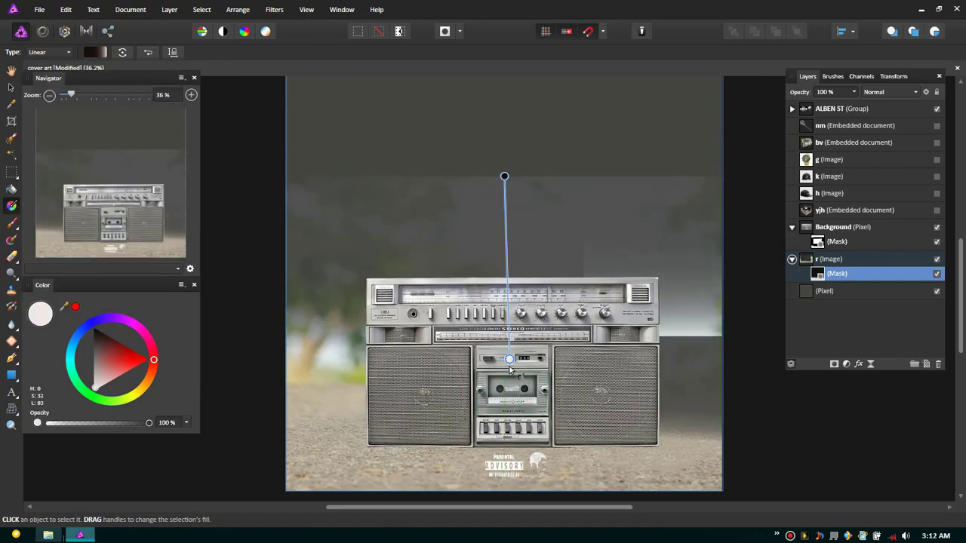
{"action": "key", "text": "ctrl+z"}
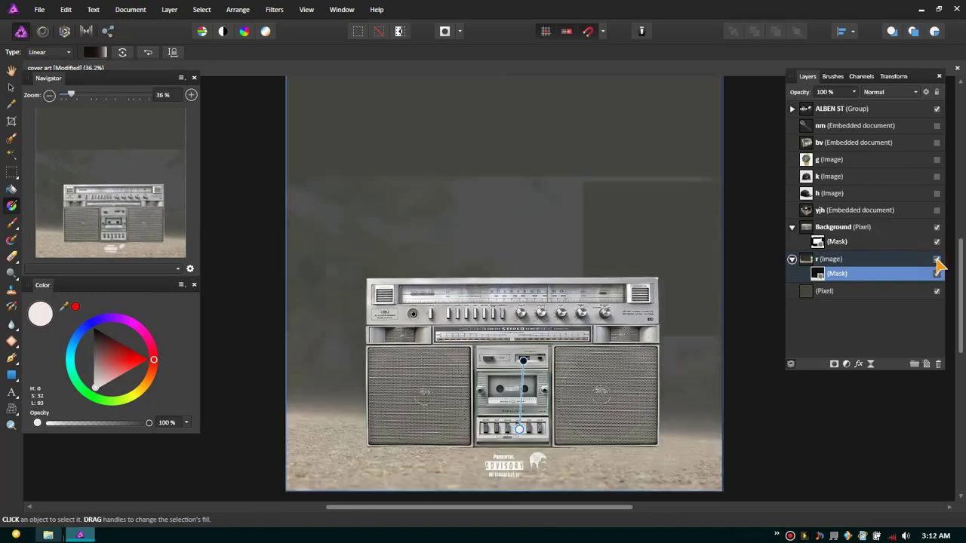
{"action": "left_click", "coordinate": [66, 9]}
{"action": "left_click", "coordinate": [69, 29]}
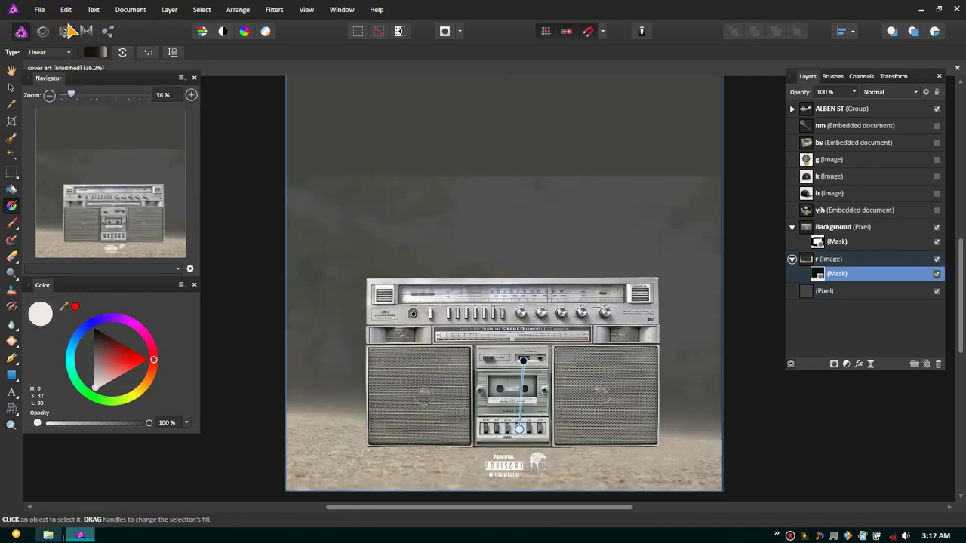
{"action": "key", "text": "ctrl+shift+z"}
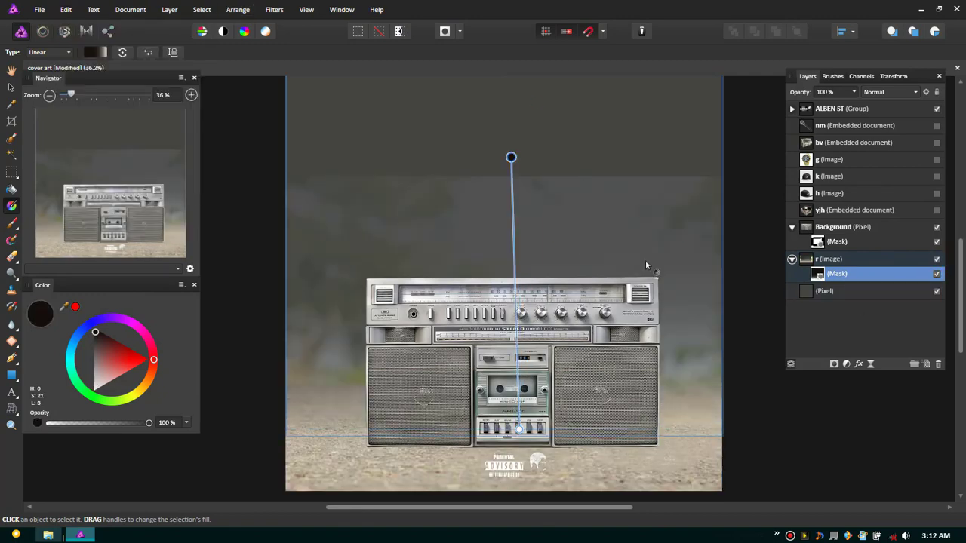
{"action": "left_click", "coordinate": [12, 224]}
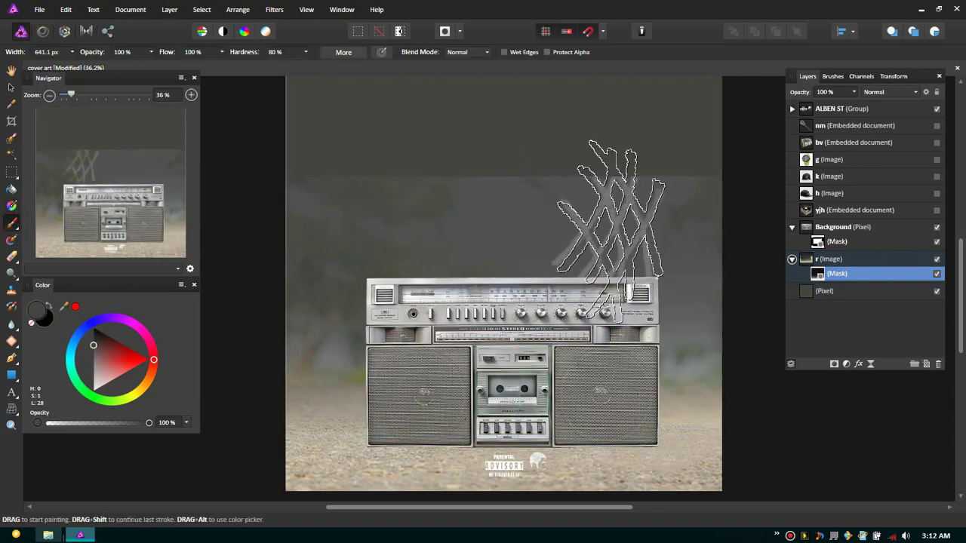
Step: Paint on the 'r' mask, then set a 90%-hardness basic round brush 1 at 712.5 px
{"action": "left_click", "coordinate": [460, 223]}
{"action": "left_click_drag", "start_coordinate": [305, 52], "coordinate": [325, 90]}
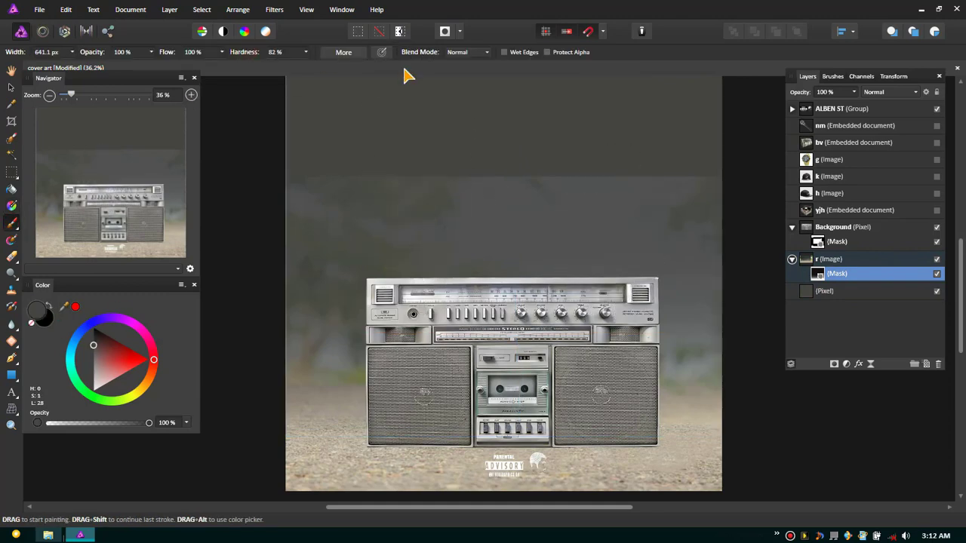
{"action": "left_click", "coordinate": [832, 77]}
{"action": "left_click", "coordinate": [843, 112]}
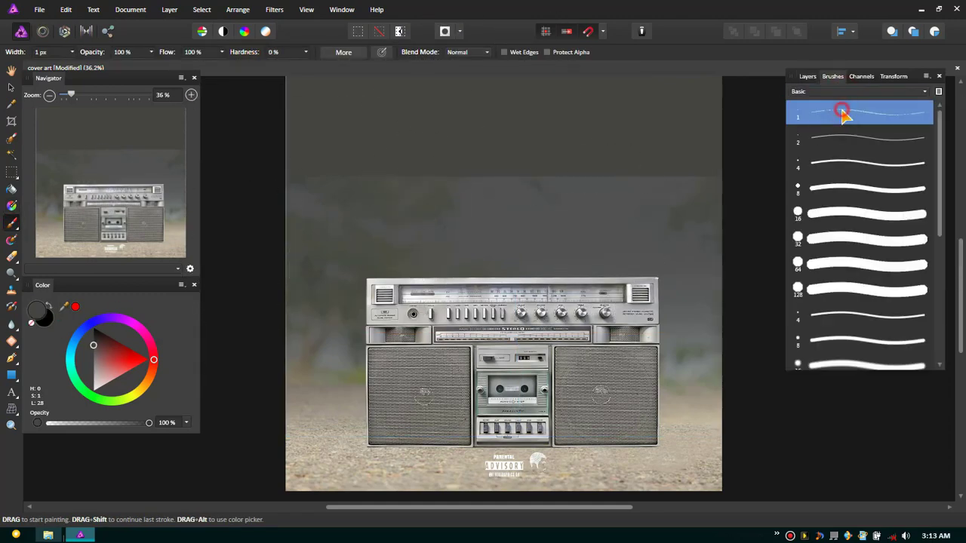
{"action": "key", "text": "bracketright"}
{"action": "key", "text": "bracketright"}
{"action": "key", "text": "bracketright"}
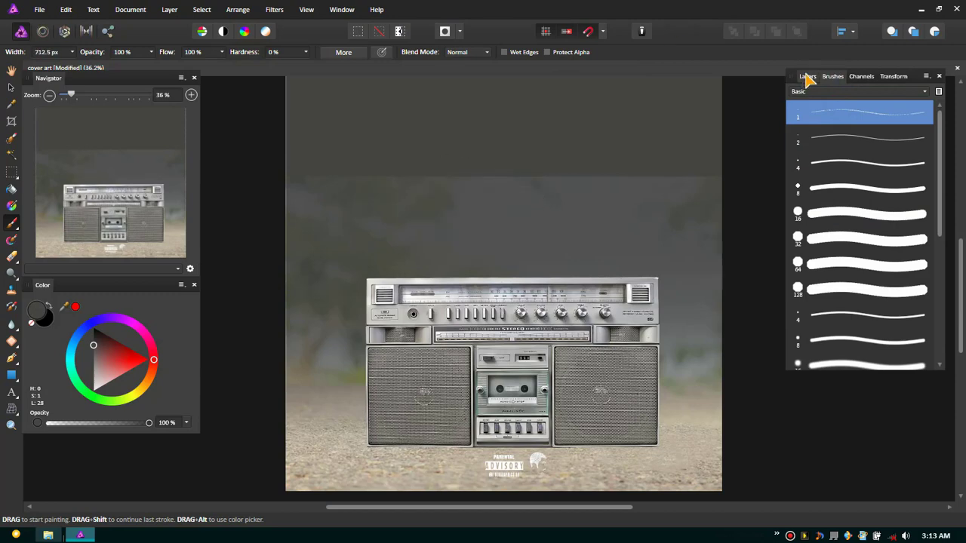
{"action": "left_click", "coordinate": [808, 76]}
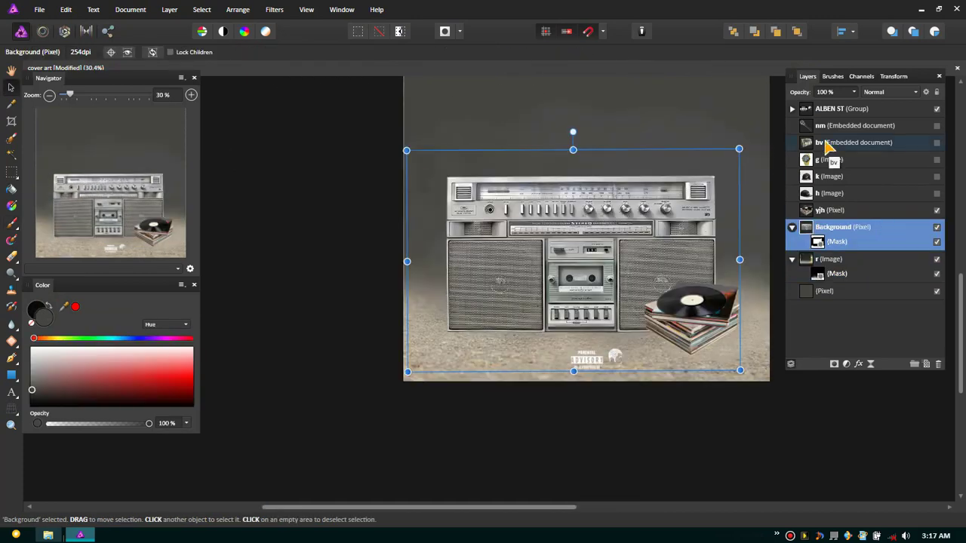
Step: Show the 'nm' microphone, flip it horizontally, then scale and rotate it flat atop the boombox
{"action": "left_click", "coordinate": [831, 125]}
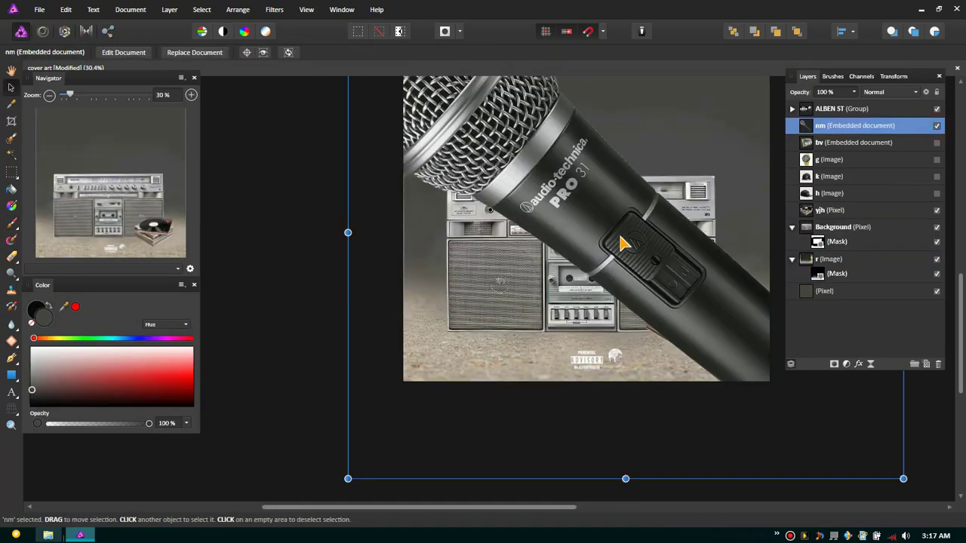
{"action": "right_click", "coordinate": [494, 253]}
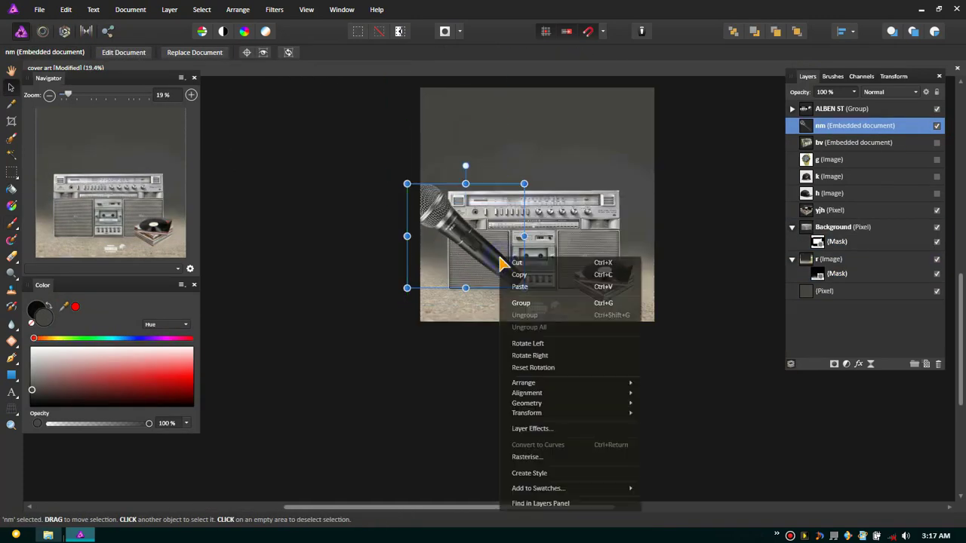
{"action": "left_click", "coordinate": [675, 443]}
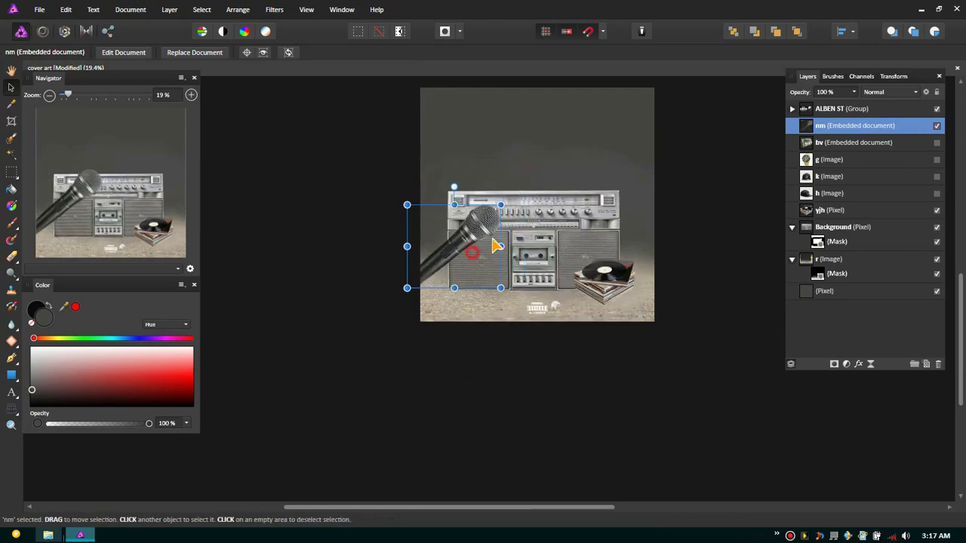
{"action": "left_click_drag", "start_coordinate": [526, 182], "coordinate": [483, 113]}
{"action": "left_click_drag", "start_coordinate": [490, 181], "coordinate": [535, 239]}
{"action": "scroll", "coordinate": [520, 227], "scroll_direction": "up", "scroll_amount": 3}
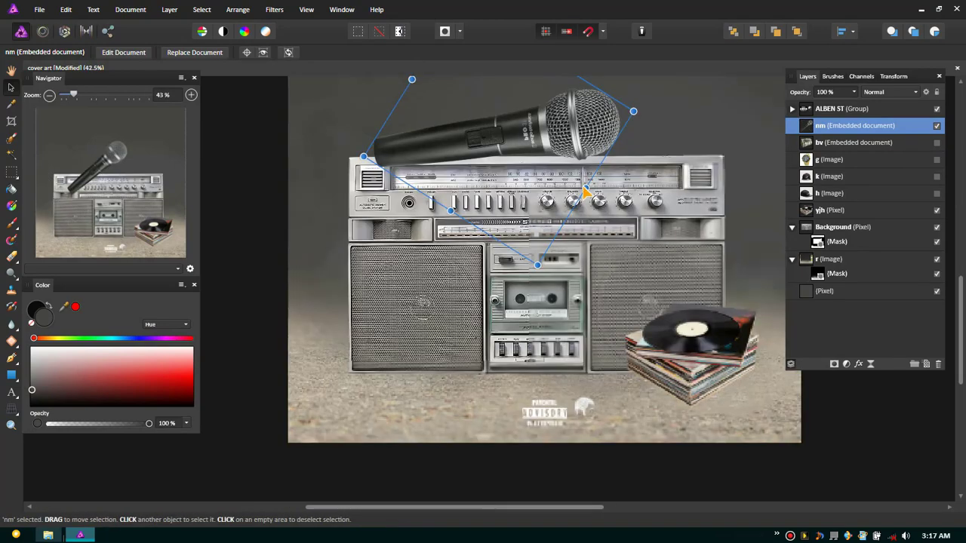
{"action": "scroll", "coordinate": [468, 189], "scroll_direction": "up", "scroll_amount": 2}
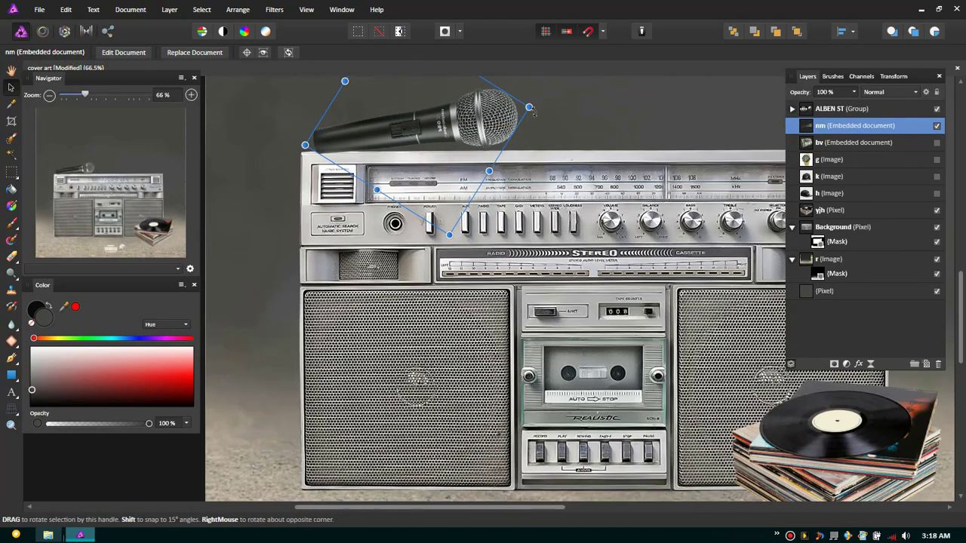
{"action": "left_click_drag", "start_coordinate": [535, 109], "coordinate": [521, 95]}
{"action": "scroll", "coordinate": [556, 166], "scroll_direction": "down", "scroll_amount": 2}
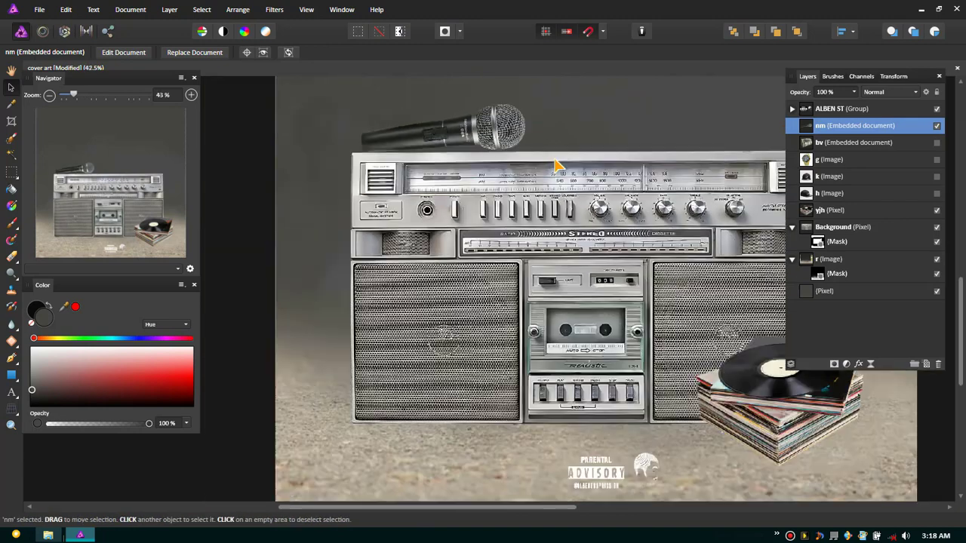
{"action": "left_click", "coordinate": [830, 109]}
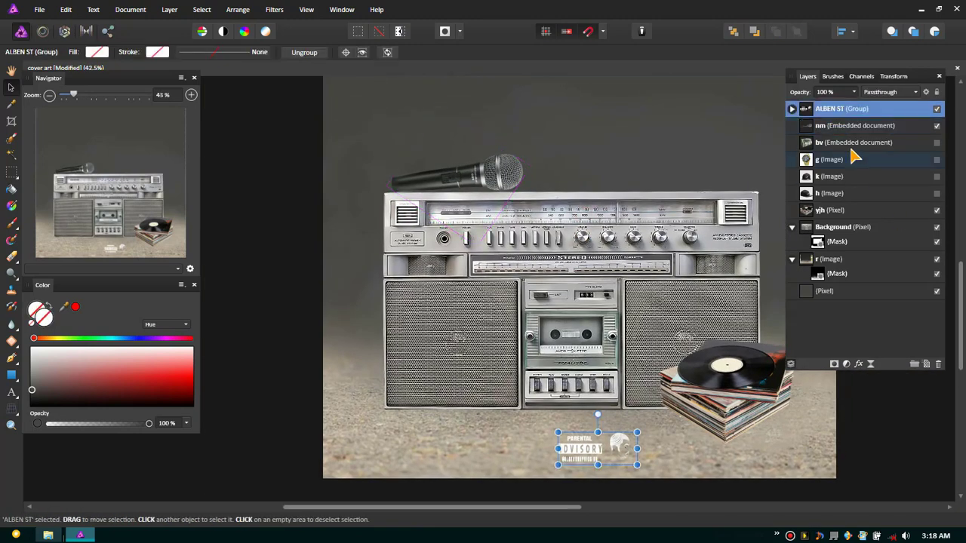
Step: Show the cap image layer and move and resize it onto the cover
{"action": "left_click", "coordinate": [845, 198]}
{"action": "scroll", "coordinate": [604, 309], "scroll_direction": "down", "scroll_amount": 4}
{"action": "left_click_drag", "start_coordinate": [619, 294], "coordinate": [487, 233]}
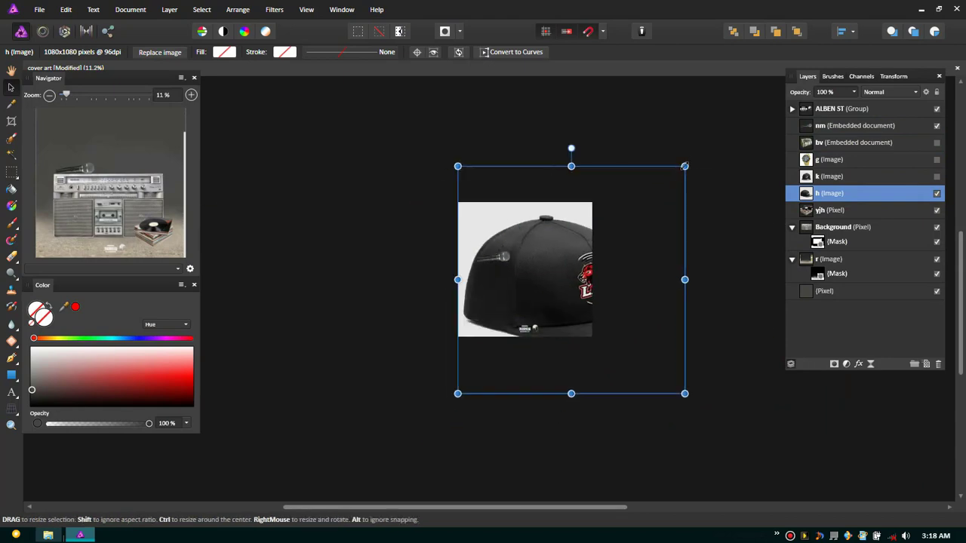
{"action": "left_click_drag", "start_coordinate": [686, 395], "coordinate": [570, 343]}
{"action": "scroll", "coordinate": [463, 313], "scroll_direction": "up", "scroll_amount": 2}
{"action": "scroll", "coordinate": [464, 312], "scroll_direction": "up", "scroll_amount": 2}
Step: Start a pen path on the cap's lower edge and trace curved nodes along its brim
{"action": "key", "text": "p"}
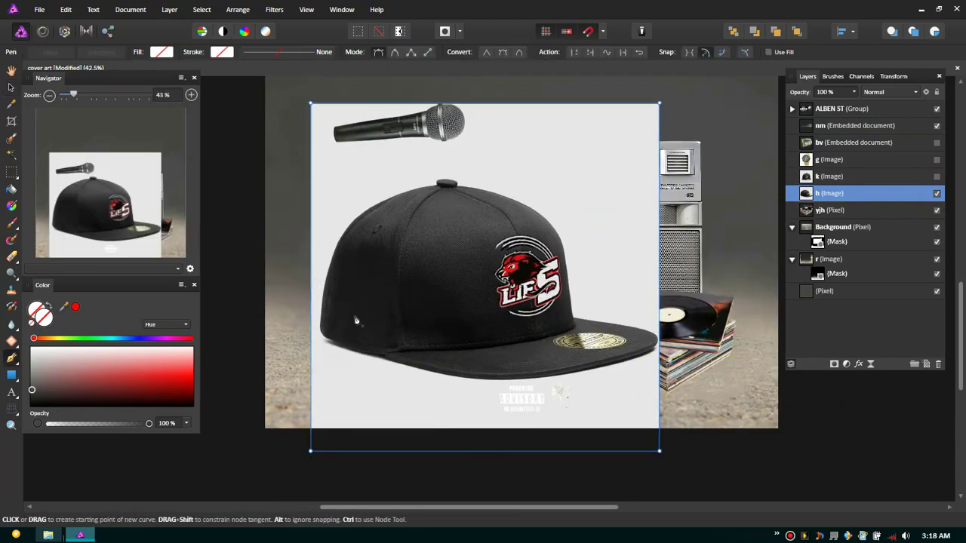
{"action": "scroll", "coordinate": [279, 327], "scroll_direction": "up", "scroll_amount": 2}
{"action": "left_click", "coordinate": [280, 315]}
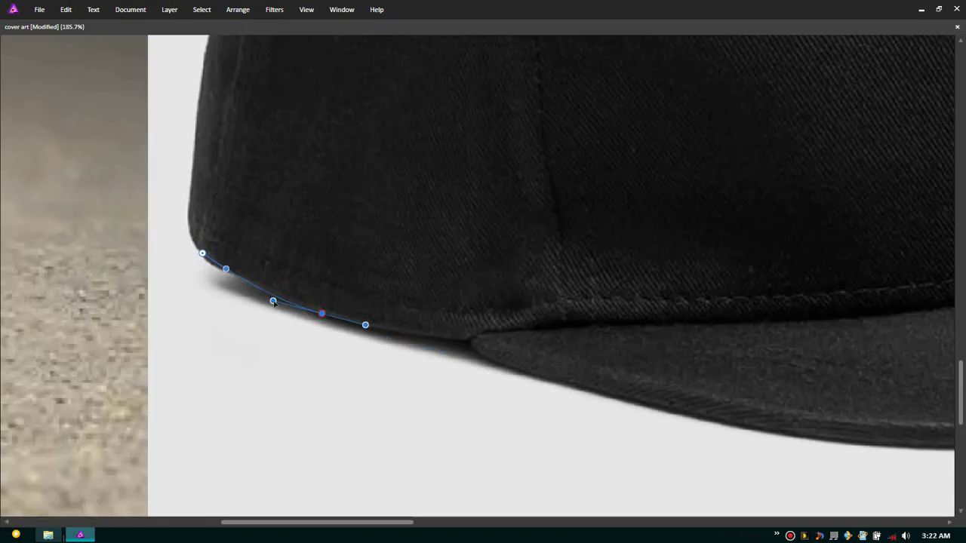
{"action": "key", "text": "Tab"}
{"action": "scroll", "coordinate": [468, 362], "scroll_direction": "up", "scroll_amount": 2}
{"action": "key", "text": "Tab"}
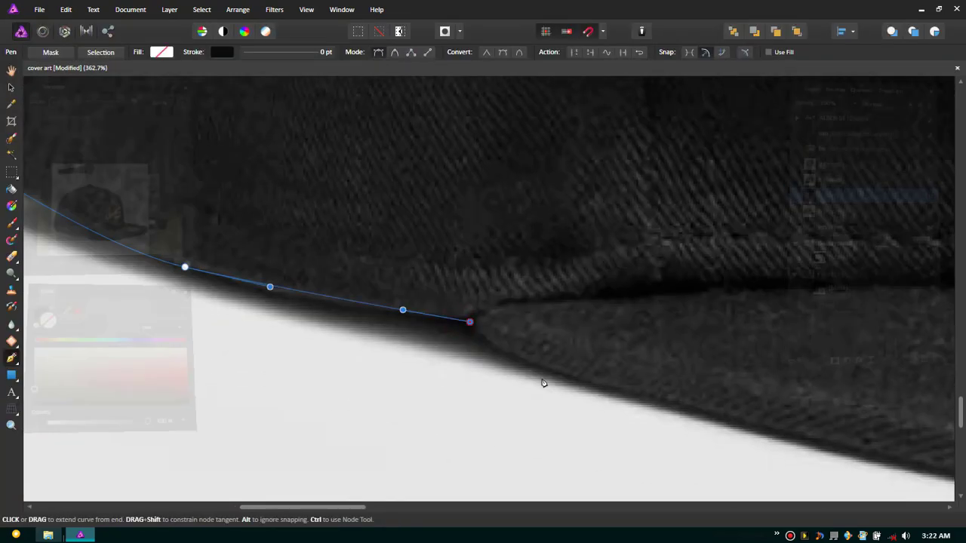
{"action": "left_click_drag", "start_coordinate": [514, 321], "coordinate": [584, 342]}
{"action": "scroll", "coordinate": [807, 318], "scroll_direction": "right", "scroll_amount": 5}
{"action": "scroll", "coordinate": [461, 291], "scroll_direction": "right", "scroll_amount": 3}
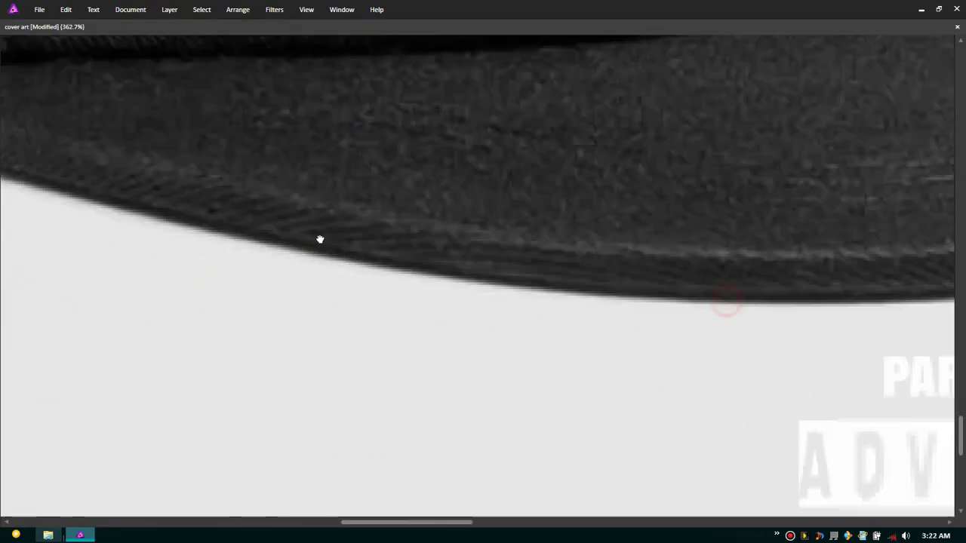
{"action": "scroll", "coordinate": [460, 291], "scroll_direction": "right", "scroll_amount": 1}
{"action": "scroll", "coordinate": [460, 290], "scroll_direction": "right", "scroll_amount": 5}
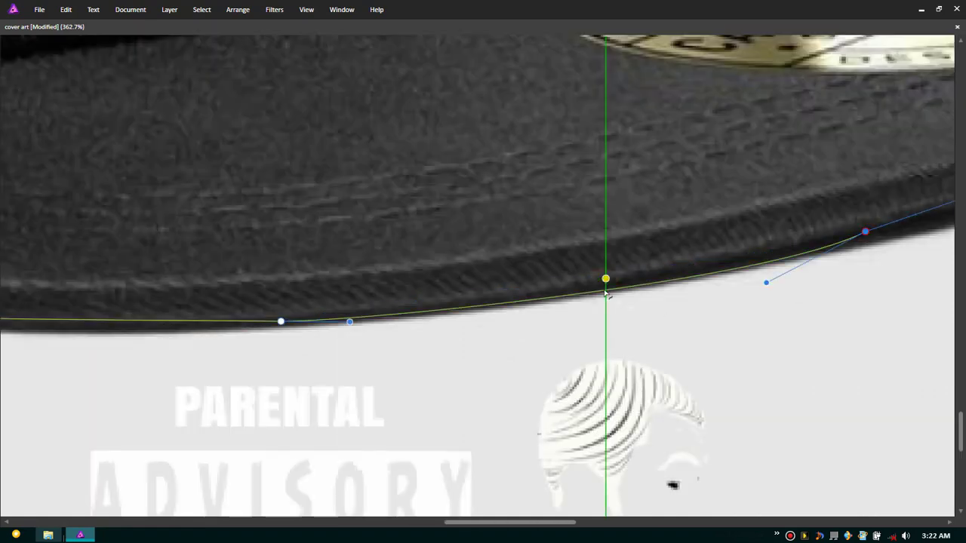
{"action": "scroll", "coordinate": [615, 301], "scroll_direction": "right", "scroll_amount": 5}
{"action": "scroll", "coordinate": [615, 301], "scroll_direction": "up", "scroll_amount": 2}
{"action": "scroll", "coordinate": [791, 175], "scroll_direction": "up", "scroll_amount": 3}
{"action": "scroll", "coordinate": [791, 175], "scroll_direction": "right", "scroll_amount": 1}
{"action": "left_click_drag", "start_coordinate": [713, 294], "coordinate": [677, 267]}
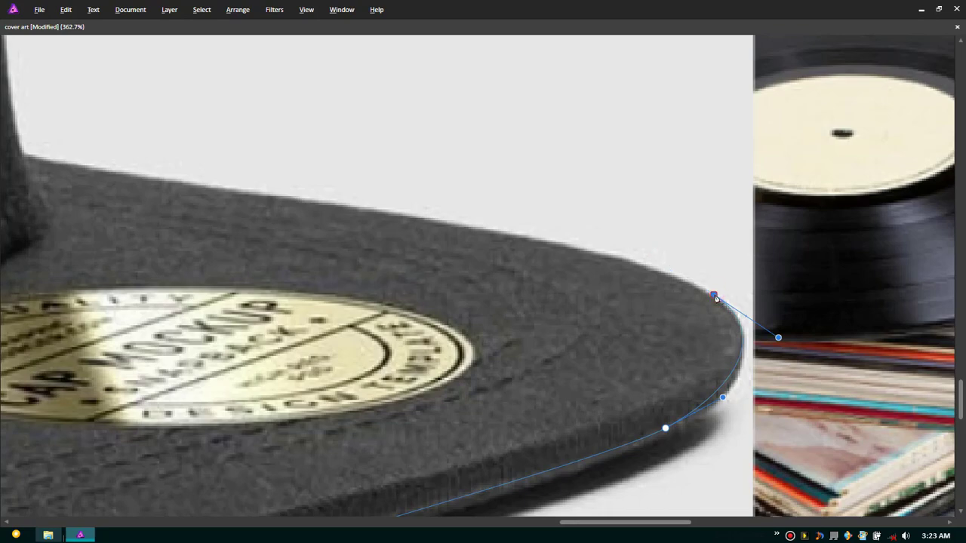
{"action": "scroll", "coordinate": [540, 325], "scroll_direction": "up", "scroll_amount": 3}
{"action": "scroll", "coordinate": [540, 325], "scroll_direction": "left", "scroll_amount": 1}
{"action": "scroll", "coordinate": [545, 327], "scroll_direction": "up", "scroll_amount": 3}
{"action": "scroll", "coordinate": [546, 328], "scroll_direction": "left", "scroll_amount": 4}
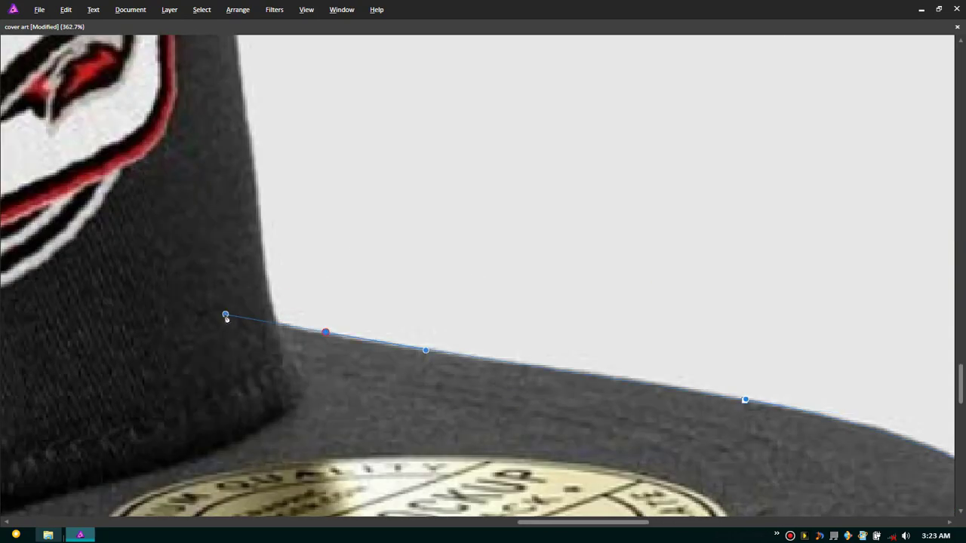
{"action": "scroll", "coordinate": [301, 267], "scroll_direction": "up", "scroll_amount": 8}
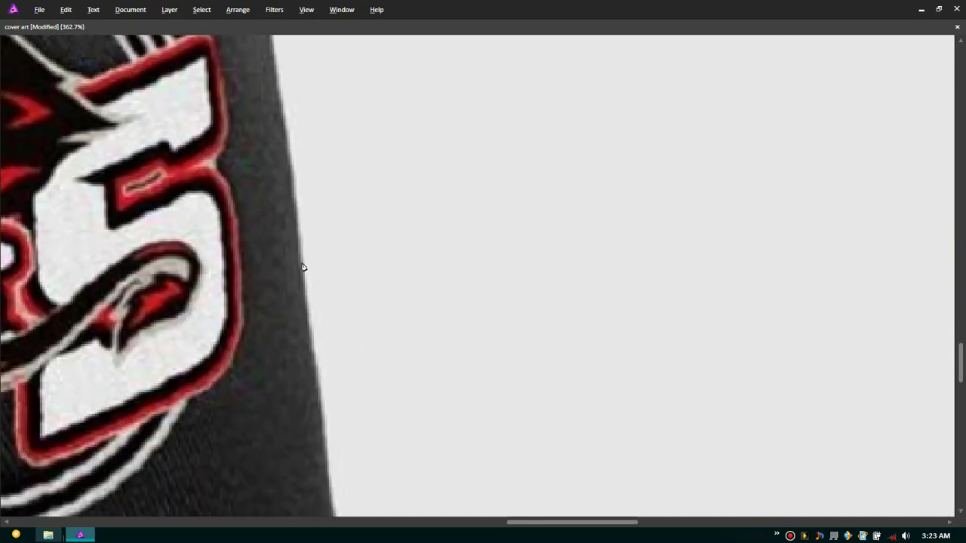
{"action": "scroll", "coordinate": [302, 264], "scroll_direction": "up", "scroll_amount": 10}
{"action": "scroll", "coordinate": [302, 264], "scroll_direction": "up", "scroll_amount": 3}
{"action": "scroll", "coordinate": [610, 395], "scroll_direction": "left", "scroll_amount": 5}
{"action": "left_click_drag", "start_coordinate": [376, 102], "coordinate": [320, 67]}
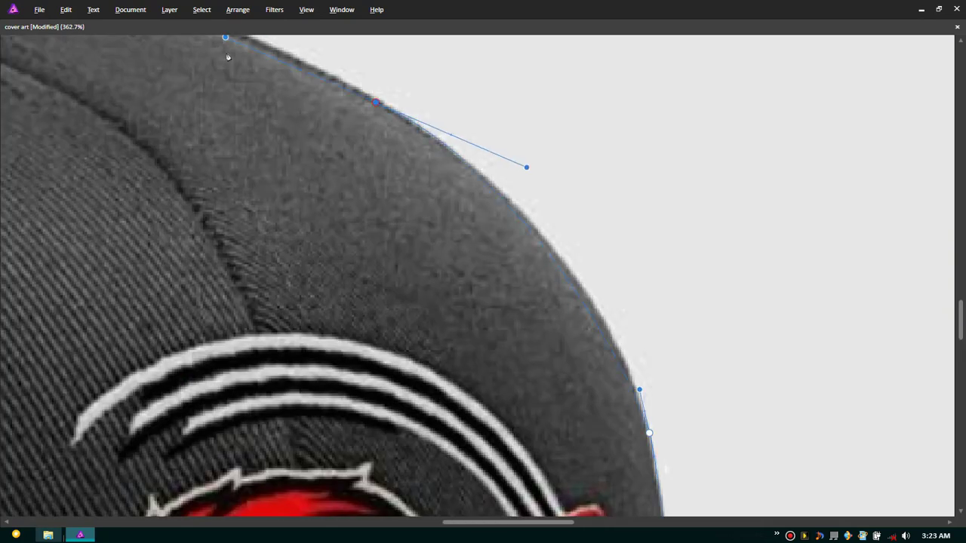
Step: Save the document, trace along the crown's top edge, and close the cap outline at its start
{"action": "key", "text": "ctrl+s"}
{"action": "scroll", "coordinate": [351, 192], "scroll_direction": "up", "scroll_amount": 7}
{"action": "scroll", "coordinate": [351, 192], "scroll_direction": "left", "scroll_amount": 6}
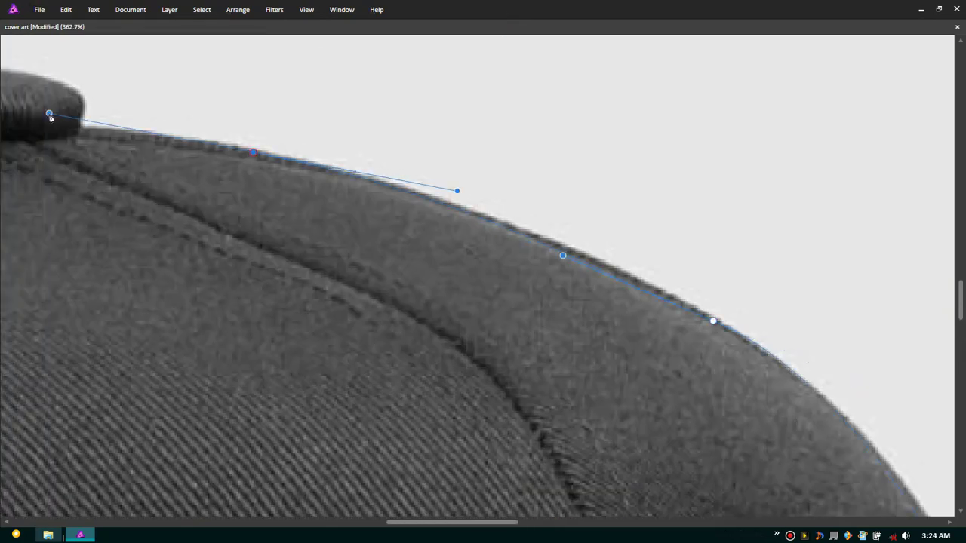
{"action": "left_click_drag", "start_coordinate": [256, 154], "coordinate": [591, 361]}
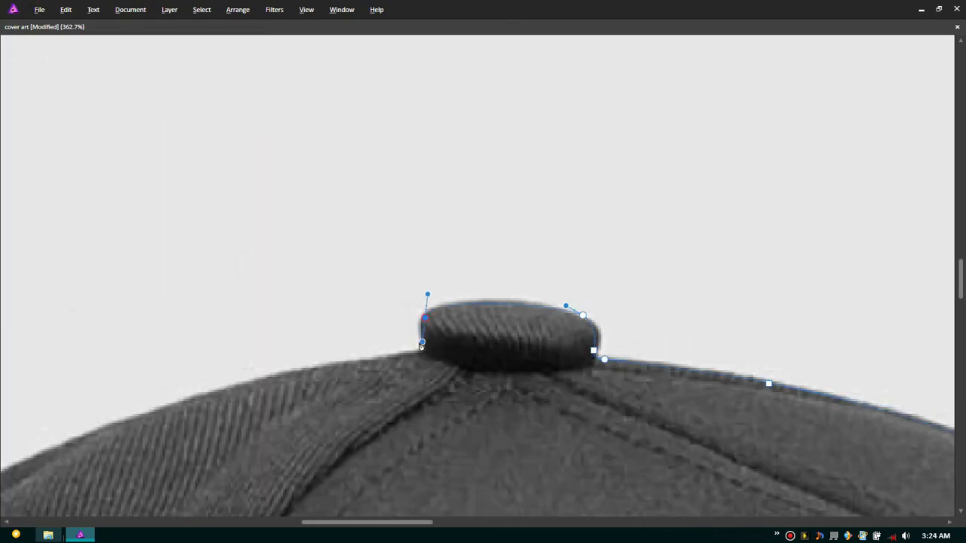
{"action": "scroll", "coordinate": [411, 354], "scroll_direction": "down", "scroll_amount": 2}
{"action": "scroll", "coordinate": [411, 354], "scroll_direction": "left", "scroll_amount": 3}
{"action": "scroll", "coordinate": [356, 297], "scroll_direction": "down", "scroll_amount": 2}
{"action": "scroll", "coordinate": [355, 298], "scroll_direction": "left", "scroll_amount": 3}
{"action": "scroll", "coordinate": [355, 312], "scroll_direction": "left", "scroll_amount": 2}
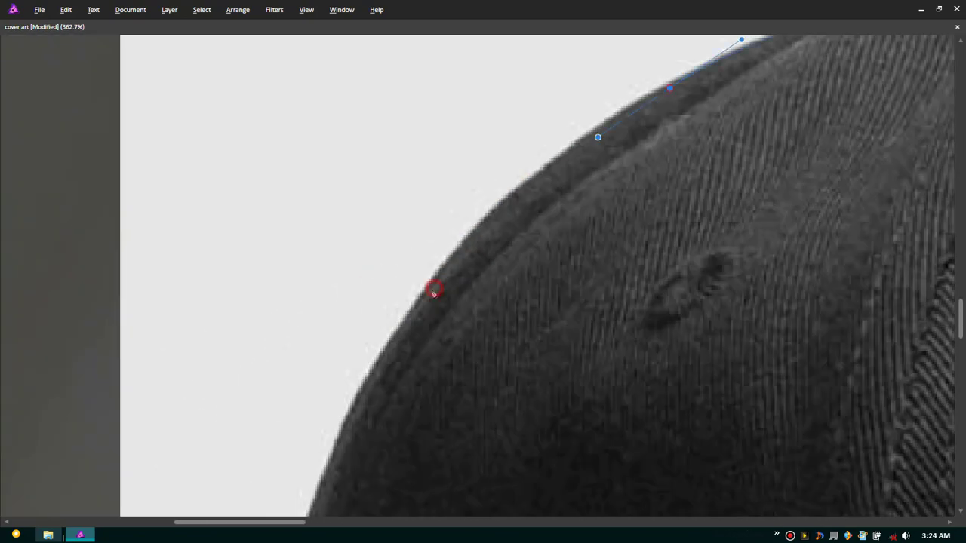
{"action": "scroll", "coordinate": [430, 286], "scroll_direction": "left", "scroll_amount": 2}
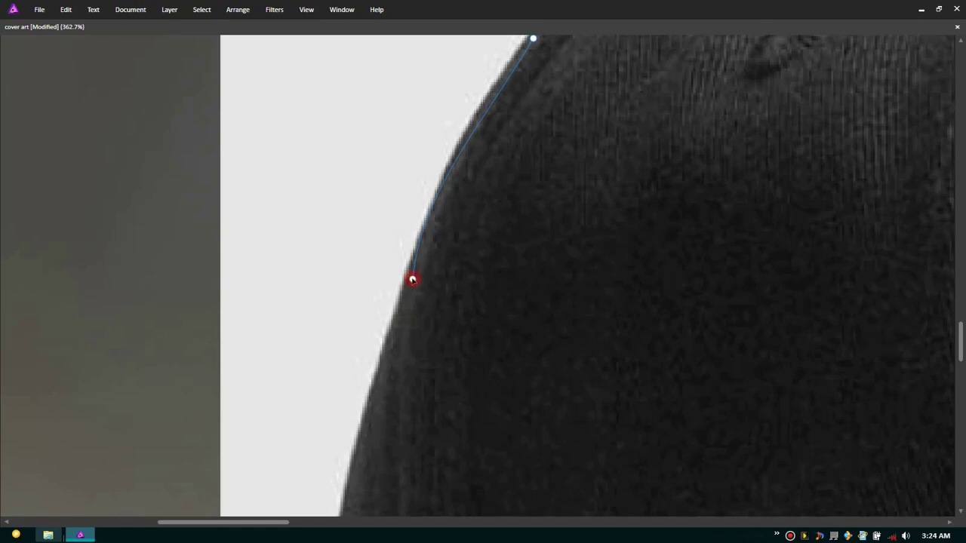
{"action": "scroll", "coordinate": [400, 369], "scroll_direction": "down", "scroll_amount": 1}
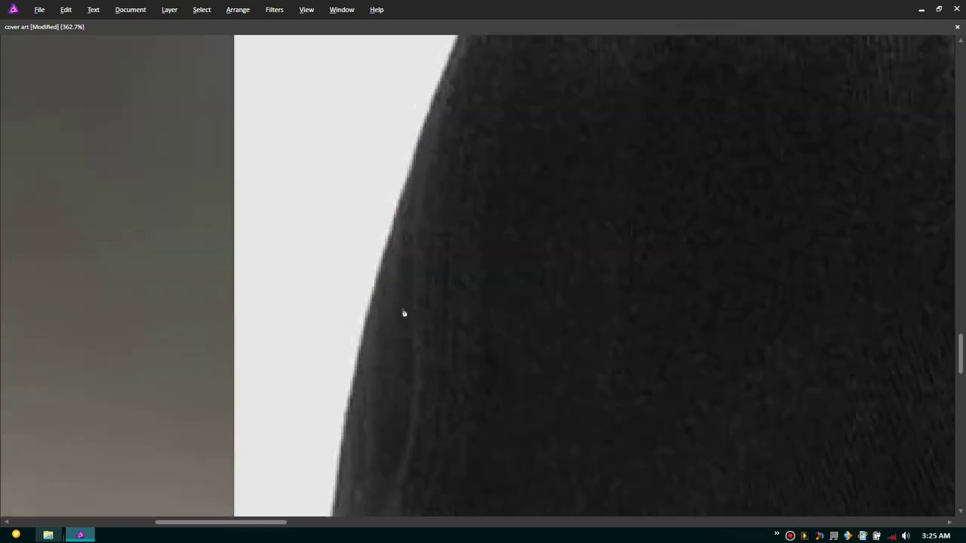
{"action": "scroll", "coordinate": [403, 315], "scroll_direction": "down", "scroll_amount": 1}
{"action": "scroll", "coordinate": [355, 379], "scroll_direction": "down", "scroll_amount": 1}
{"action": "left_click", "coordinate": [323, 352]}
{"action": "scroll", "coordinate": [327, 358], "scroll_direction": "down", "scroll_amount": 3}
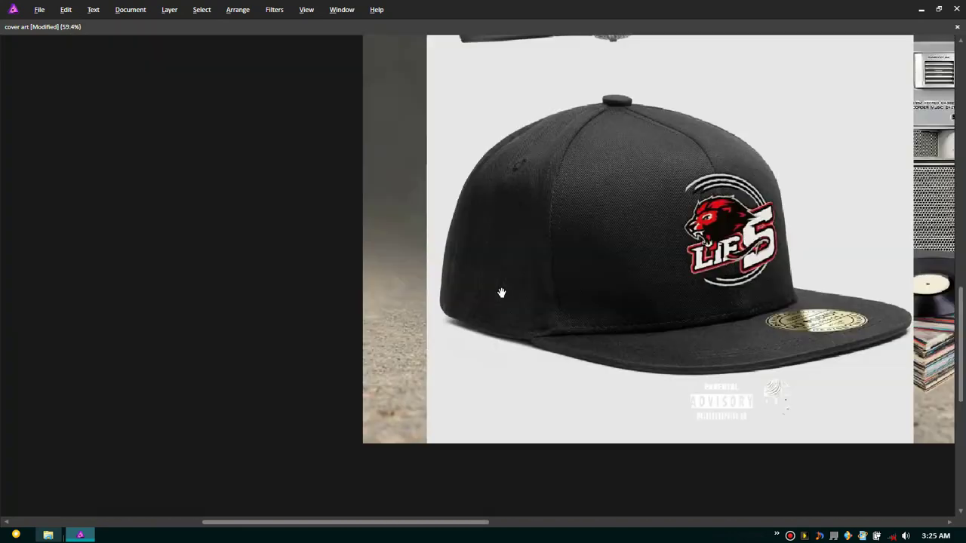
{"action": "scroll", "coordinate": [562, 335], "scroll_direction": "down", "scroll_amount": 2}
Step: Finish the cap outline path and use it as a mask on the cap image h
{"action": "key", "text": "Tab"}
{"action": "scroll", "coordinate": [562, 336], "scroll_direction": "up", "scroll_amount": 2}
{"action": "scroll", "coordinate": [562, 336], "scroll_direction": "down", "scroll_amount": 3}
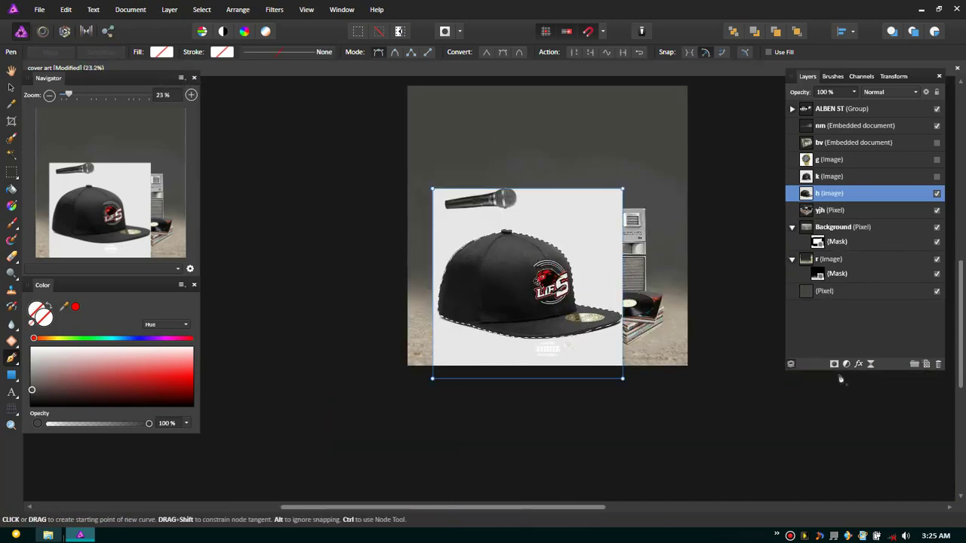
{"action": "left_click_drag", "start_coordinate": [826, 193], "coordinate": [806, 210]}
{"action": "scroll", "coordinate": [573, 271], "scroll_direction": "down", "scroll_amount": 2}
Step: Shrink the cap and move it toward the lower left of the scene
{"action": "left_click", "coordinate": [11, 86]}
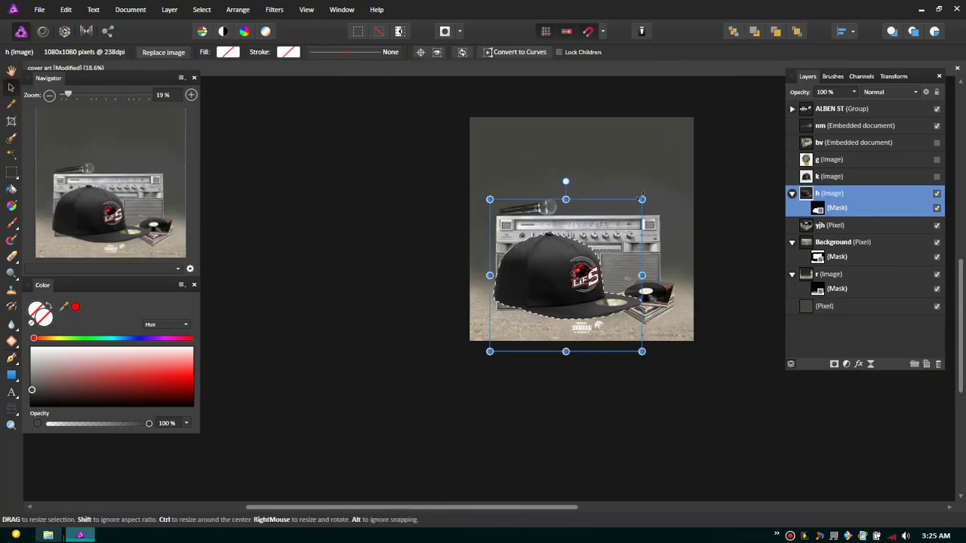
{"action": "left_click_drag", "start_coordinate": [642, 199], "coordinate": [569, 277]}
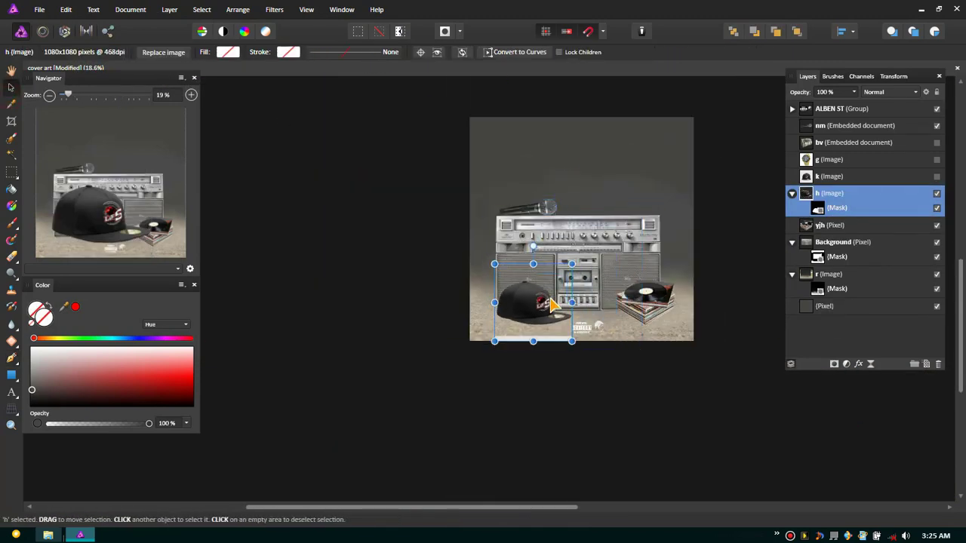
{"action": "scroll", "coordinate": [500, 315], "scroll_direction": "up", "scroll_amount": 3}
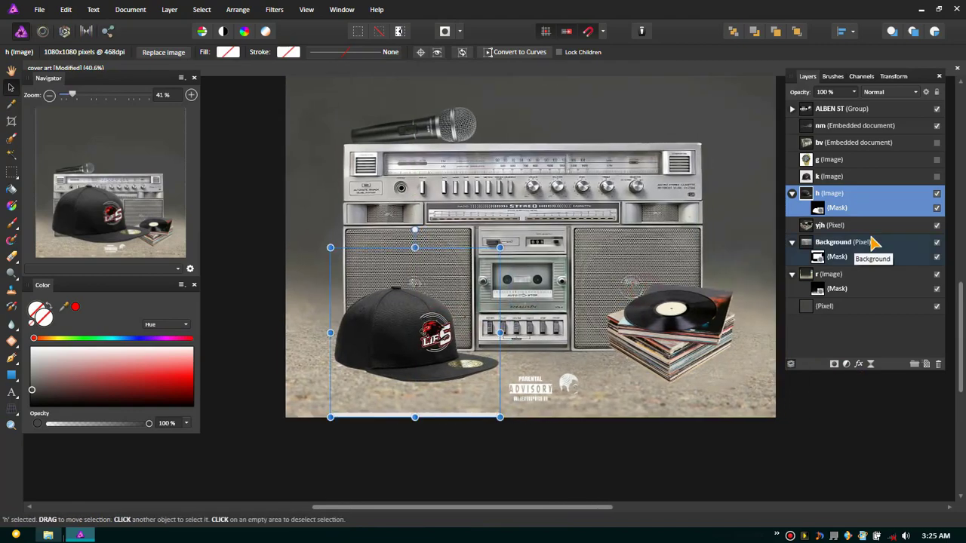
Step: Show and select the hidden money roll layer bv
{"action": "left_click", "coordinate": [849, 142]}
{"action": "left_click", "coordinate": [936, 141]}
{"action": "scroll", "coordinate": [560, 288], "scroll_direction": "down", "scroll_amount": 3}
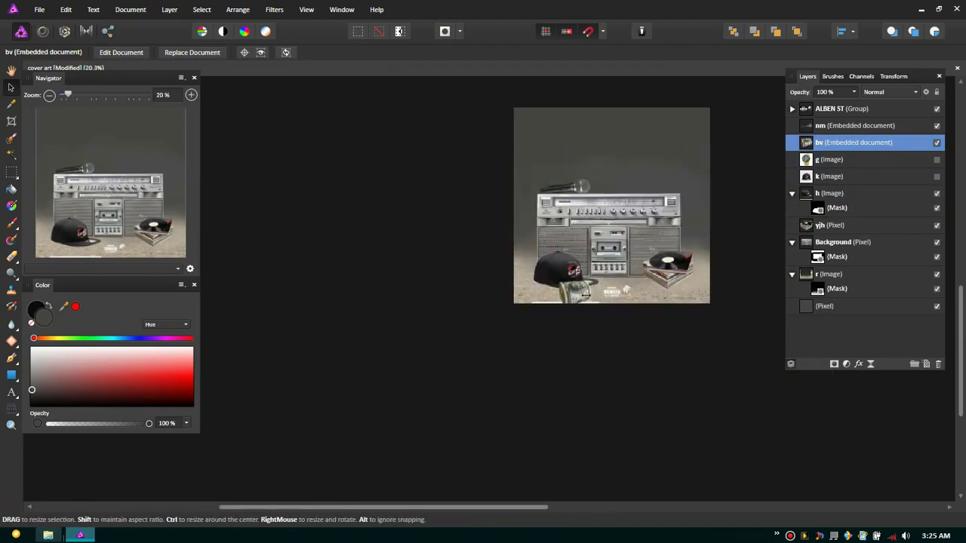
Step: Check the layers, briefly hiding and re-showing the boombox Background layer
{"action": "scroll", "coordinate": [717, 226], "scroll_direction": "up", "scroll_amount": 3}
{"action": "left_click", "coordinate": [831, 274]}
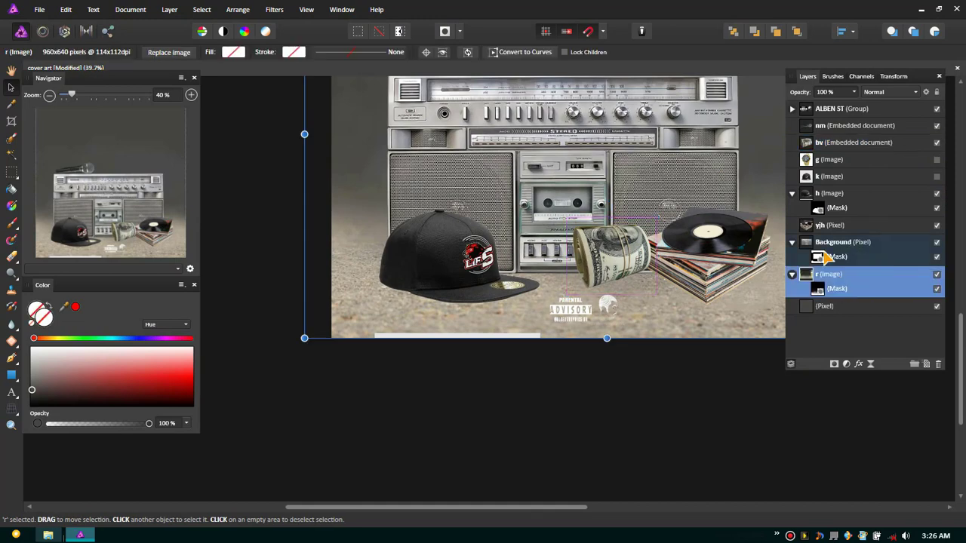
{"action": "left_click", "coordinate": [838, 241]}
{"action": "left_click", "coordinate": [936, 242]}
{"action": "left_click", "coordinate": [936, 243]}
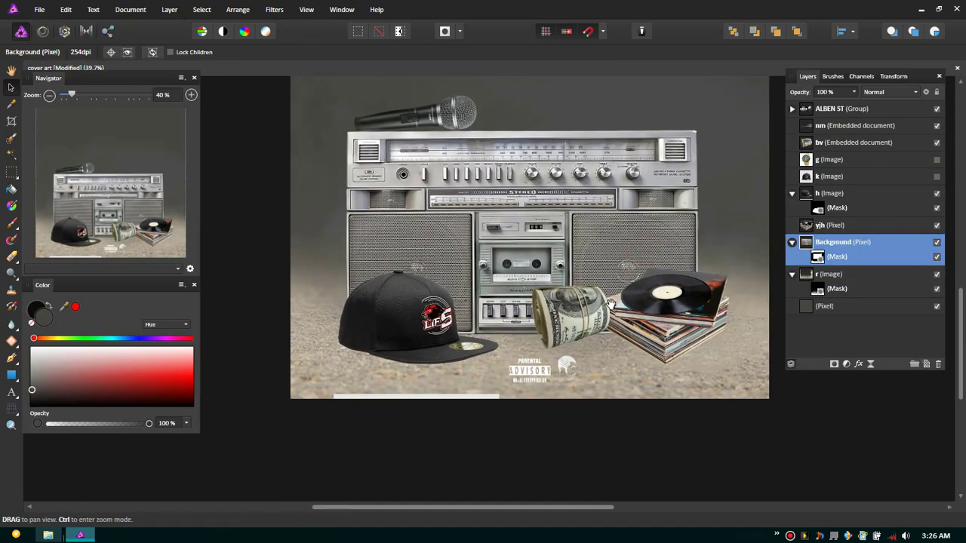
Step: Select the money roll and rotate it clockwise
{"action": "left_click", "coordinate": [642, 292]}
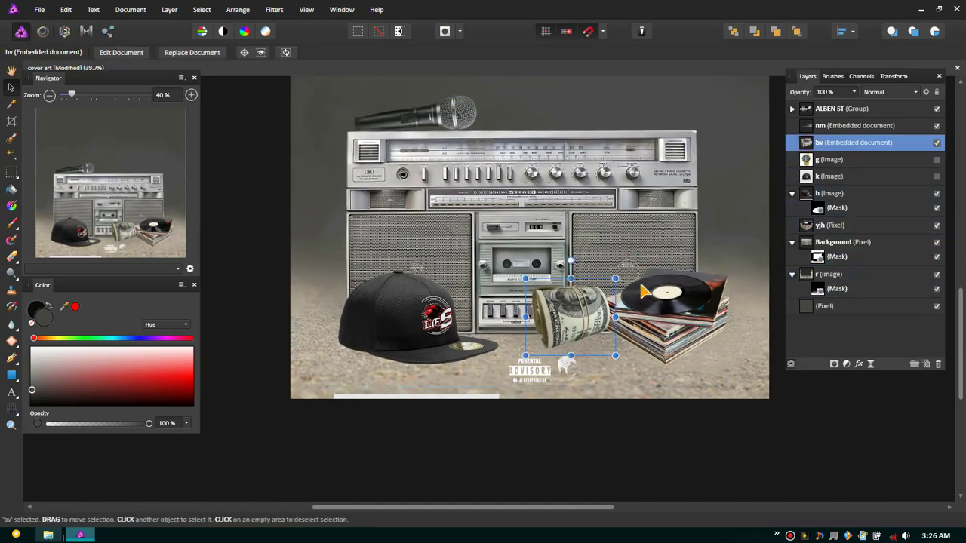
{"action": "left_click_drag", "start_coordinate": [621, 360], "coordinate": [612, 369]}
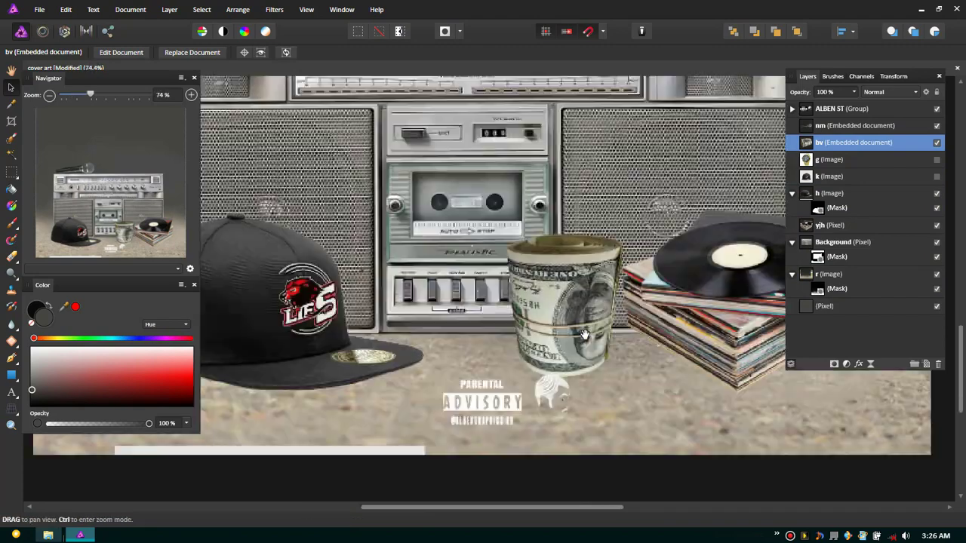
{"action": "scroll", "coordinate": [612, 368], "scroll_direction": "up", "scroll_amount": 3}
{"action": "left_click_drag", "start_coordinate": [619, 400], "coordinate": [540, 367]}
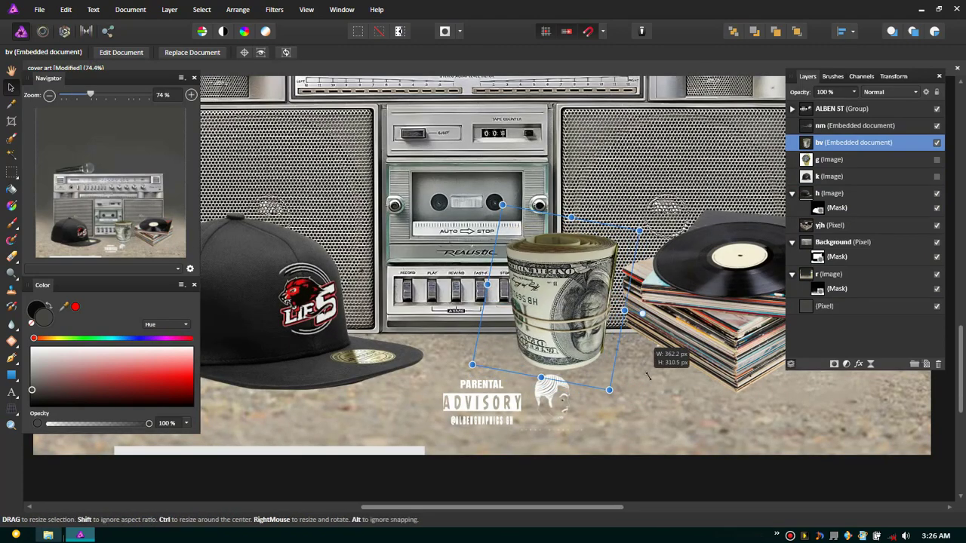
{"action": "scroll", "coordinate": [617, 359], "scroll_direction": "down", "scroll_amount": 3}
Step: Place the shrunken money roll on the boombox's top right and delete layer k
{"action": "mouse_move", "coordinate": [593, 335]}
{"action": "left_mouse_down"}
{"action": "mouse_move", "coordinate": [656, 181]}
{"action": "mouse_move", "coordinate": [680, 182]}
{"action": "left_mouse_up"}
{"action": "scroll", "coordinate": [657, 182], "scroll_direction": "up", "scroll_amount": 3}
{"action": "scroll", "coordinate": [657, 173], "scroll_direction": "down", "scroll_amount": 2}
{"action": "left_click_drag", "start_coordinate": [655, 147], "coordinate": [677, 166]}
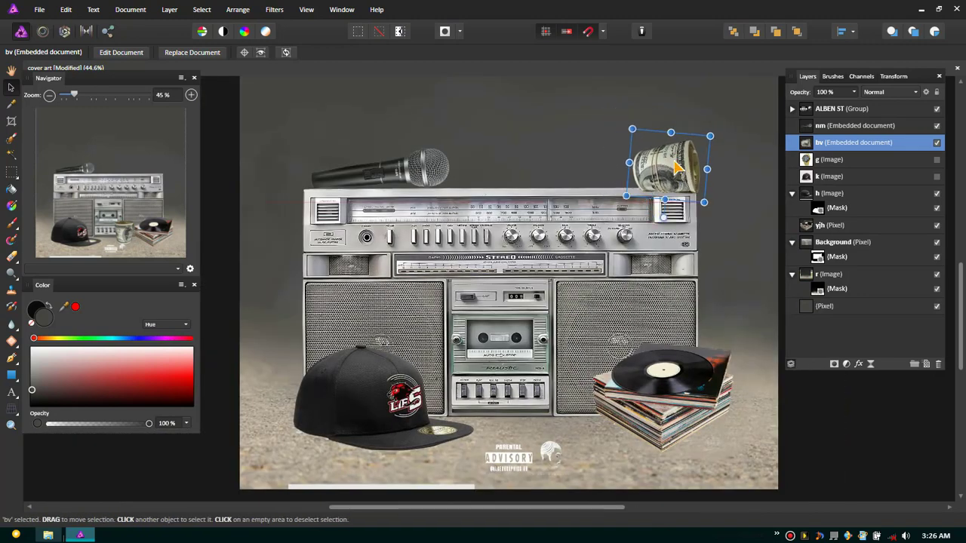
{"action": "scroll", "coordinate": [674, 170], "scroll_direction": "up", "scroll_amount": 2}
{"action": "left_click_drag", "start_coordinate": [693, 209], "coordinate": [679, 203]}
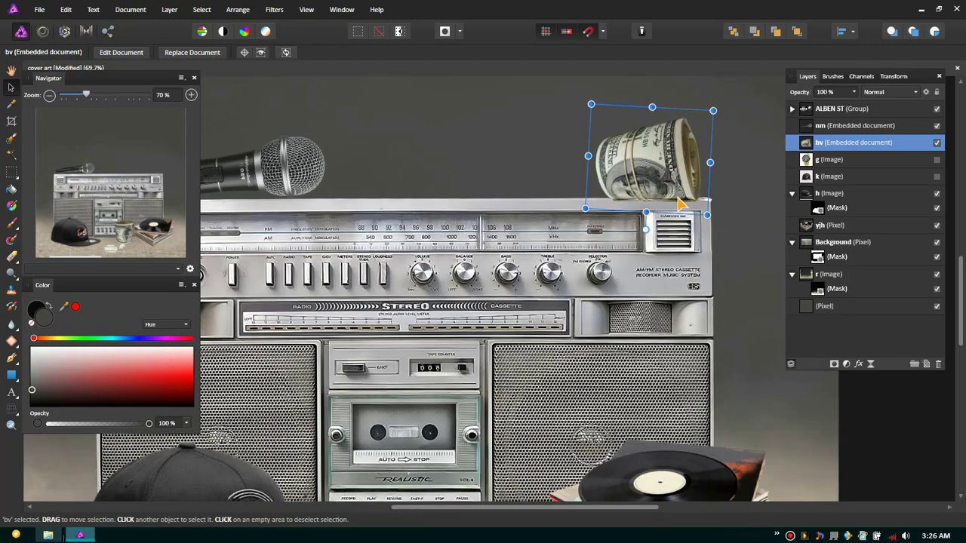
{"action": "scroll", "coordinate": [674, 214], "scroll_direction": "down", "scroll_amount": 2}
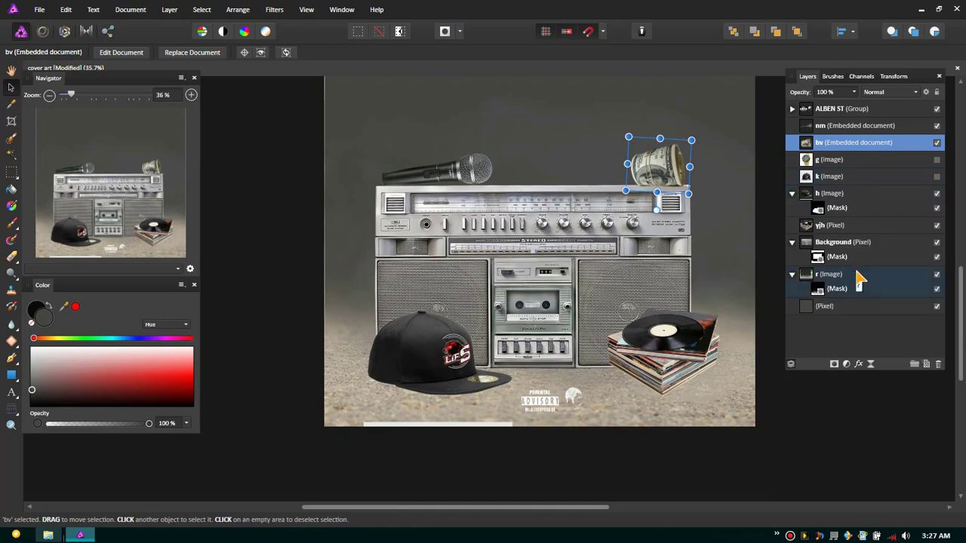
{"action": "left_click", "coordinate": [830, 176]}
{"action": "left_click", "coordinate": [938, 364]}
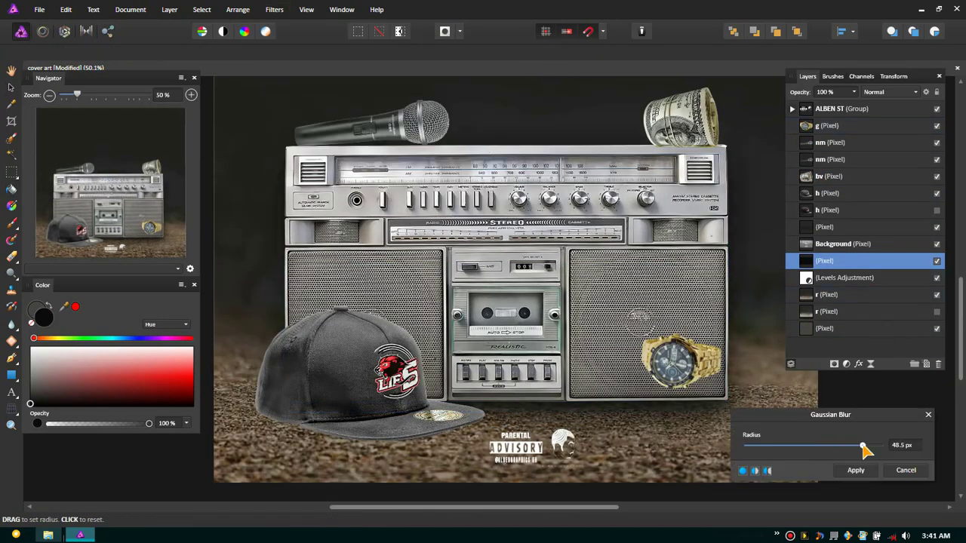
Step: Apply a 48.5 px Gaussian blur to the dark layer beneath the boombox, then reselect cap layer h
{"action": "left_click", "coordinate": [847, 248]}
{"action": "left_click", "coordinate": [824, 260]}
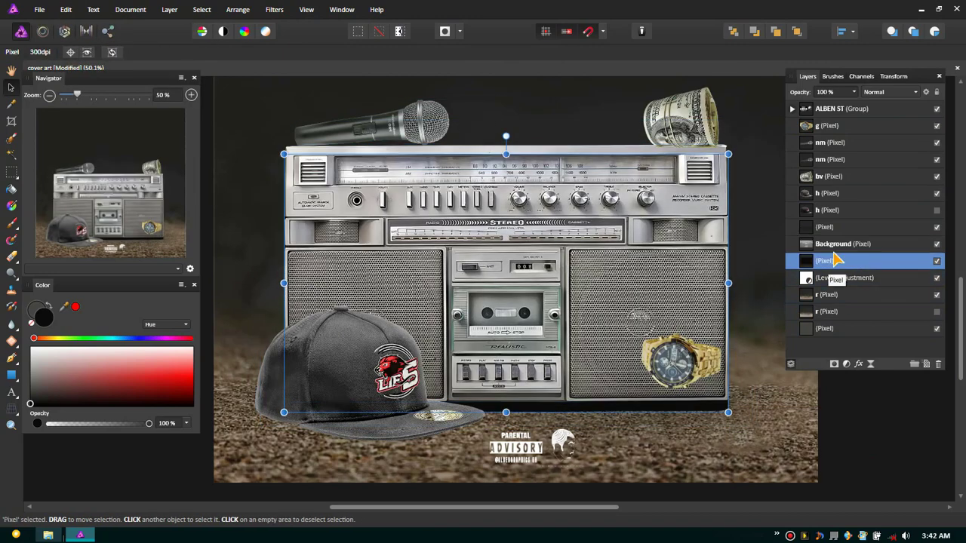
{"action": "left_click", "coordinate": [274, 9]}
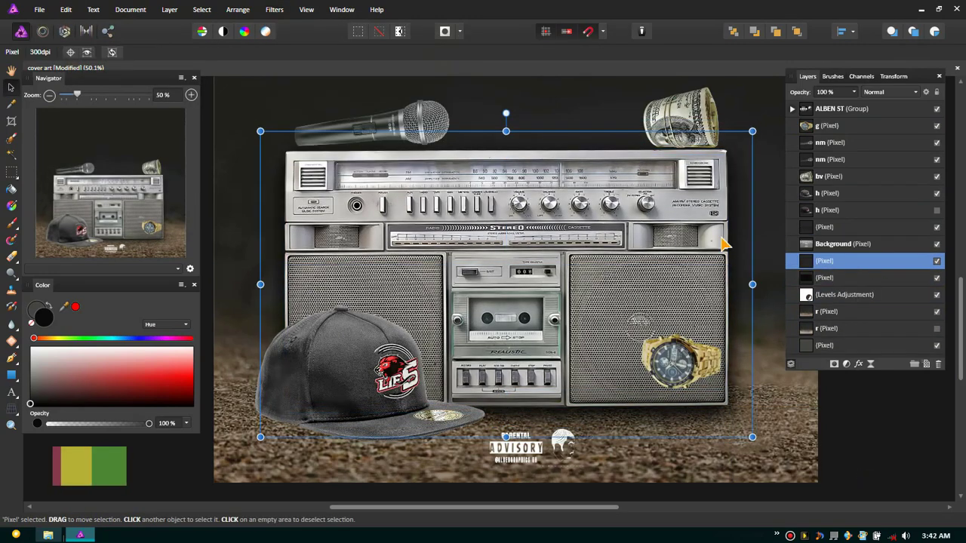
{"action": "scroll", "coordinate": [718, 241], "scroll_direction": "up", "scroll_amount": 2}
{"action": "left_click_drag", "start_coordinate": [658, 425], "coordinate": [465, 398]}
{"action": "left_click", "coordinate": [827, 193]}
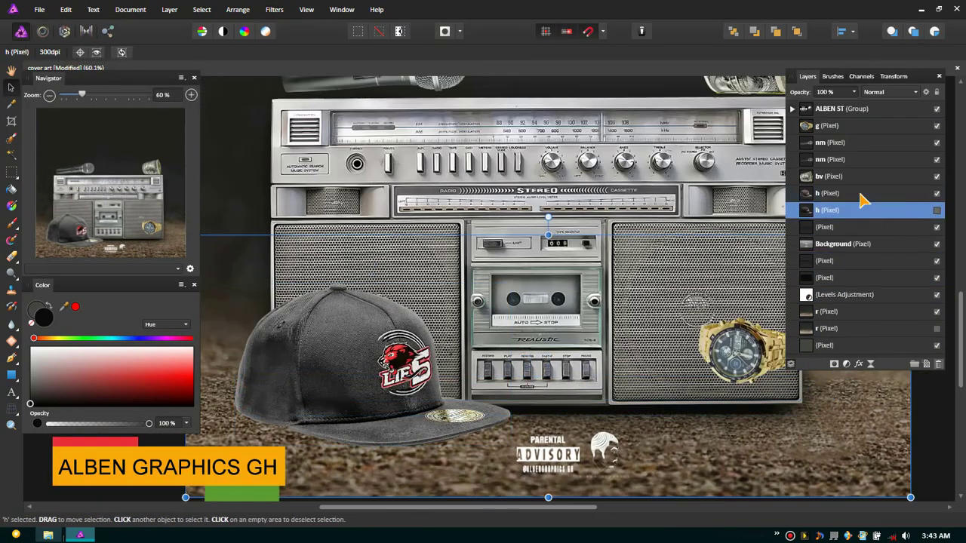
Step: Add a Levels adjustment with black 36% and white 86%, nested in the boombox layer
{"action": "key", "text": "ctrl+minus"}
{"action": "left_click_drag", "start_coordinate": [852, 277], "coordinate": [868, 230]}
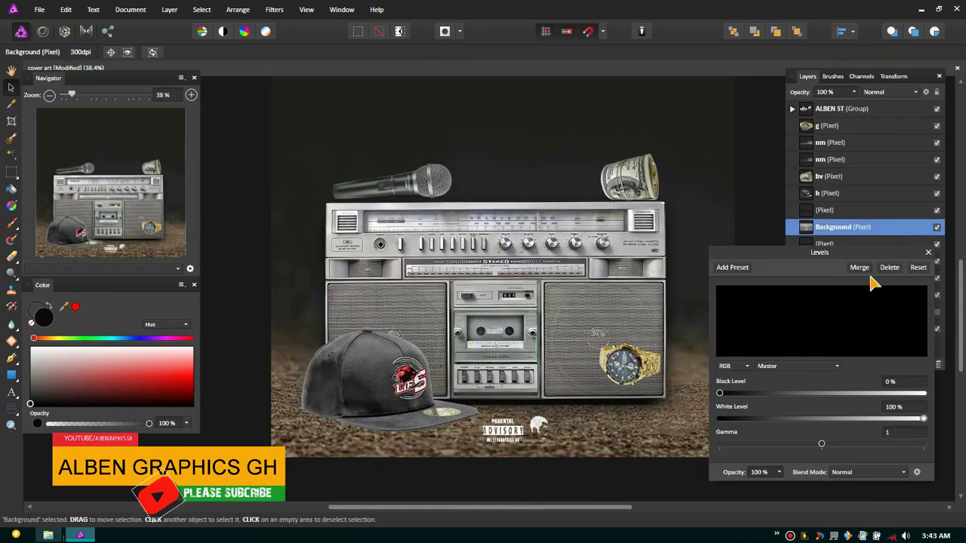
{"action": "left_click_drag", "start_coordinate": [865, 421], "coordinate": [800, 422]}
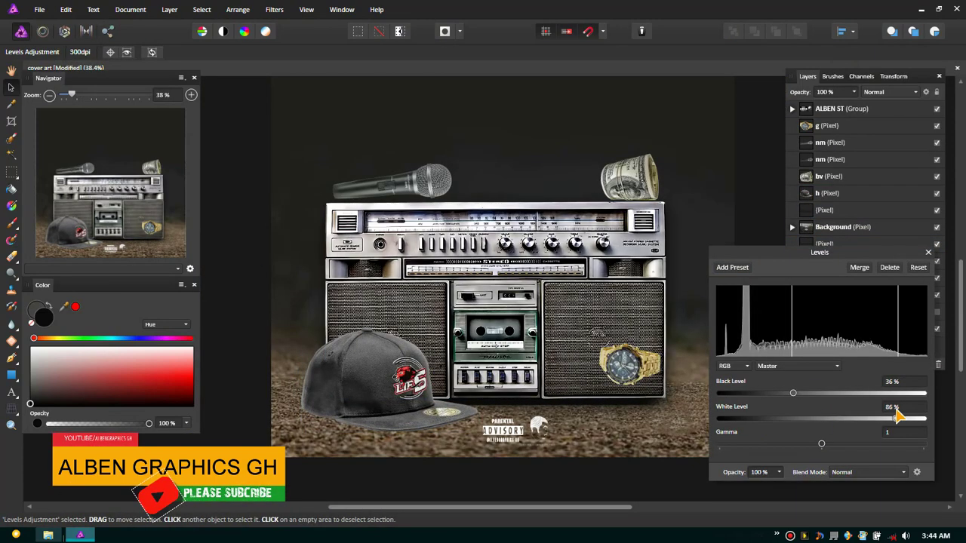
{"action": "left_click", "coordinate": [803, 230]}
{"action": "left_click_drag", "start_coordinate": [804, 236], "coordinate": [805, 236]}
Step: Fade the Levels adjustment with a vertical gradient on its mask
{"action": "key", "text": "b"}
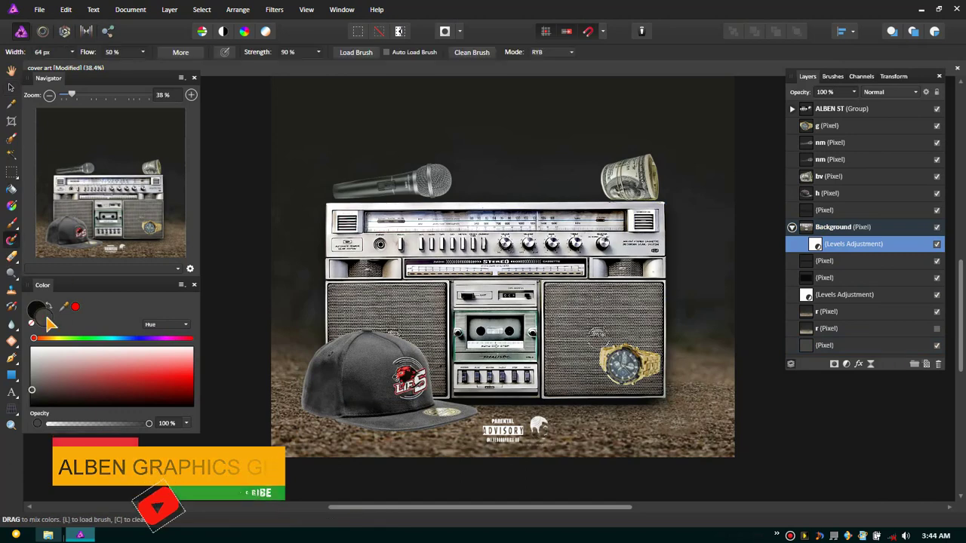
{"action": "key", "text": "g"}
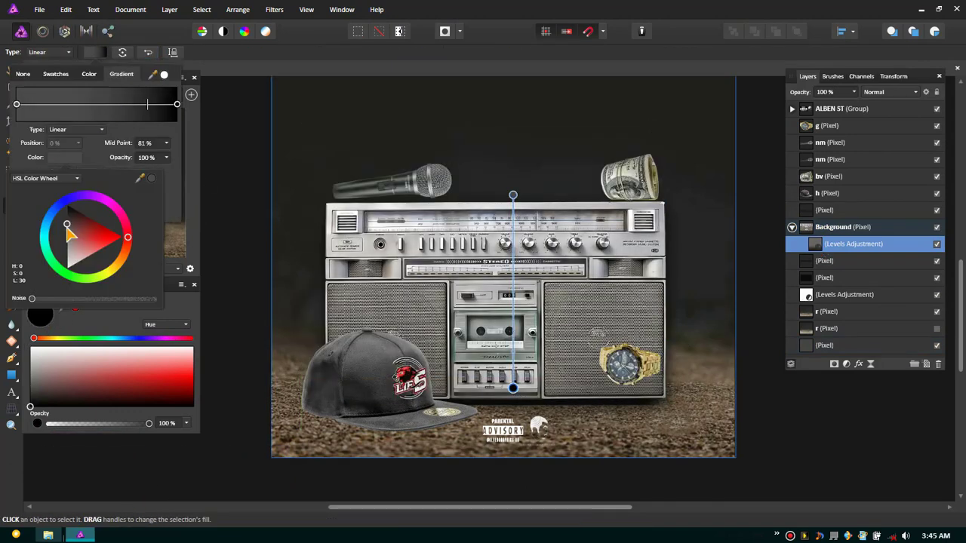
{"action": "left_click_drag", "start_coordinate": [513, 195], "coordinate": [510, 267]}
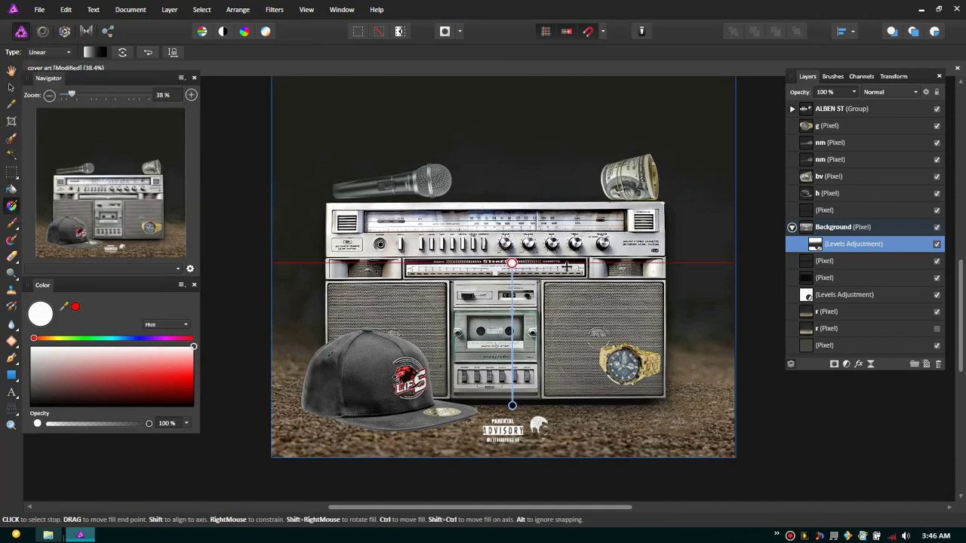
{"action": "left_click", "coordinate": [831, 227]}
Step: Add a boombox shading pixel layer, pick a soft brush preset, and set opacity to 62%
{"action": "key", "text": "ctrl+shift+n"}
{"action": "key", "text": "b"}
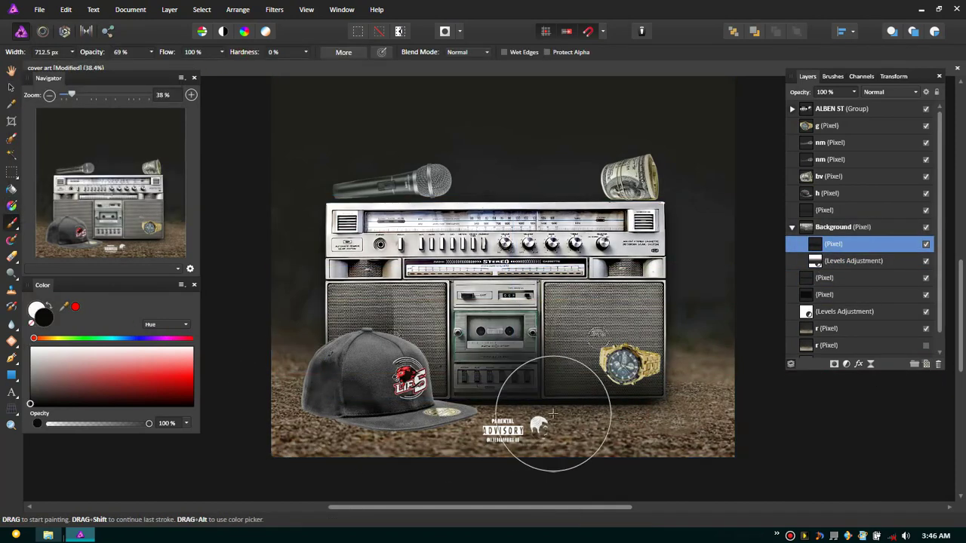
{"action": "left_click", "coordinate": [832, 77]}
{"action": "left_click", "coordinate": [861, 138]}
{"action": "key", "text": "ctrl+j"}
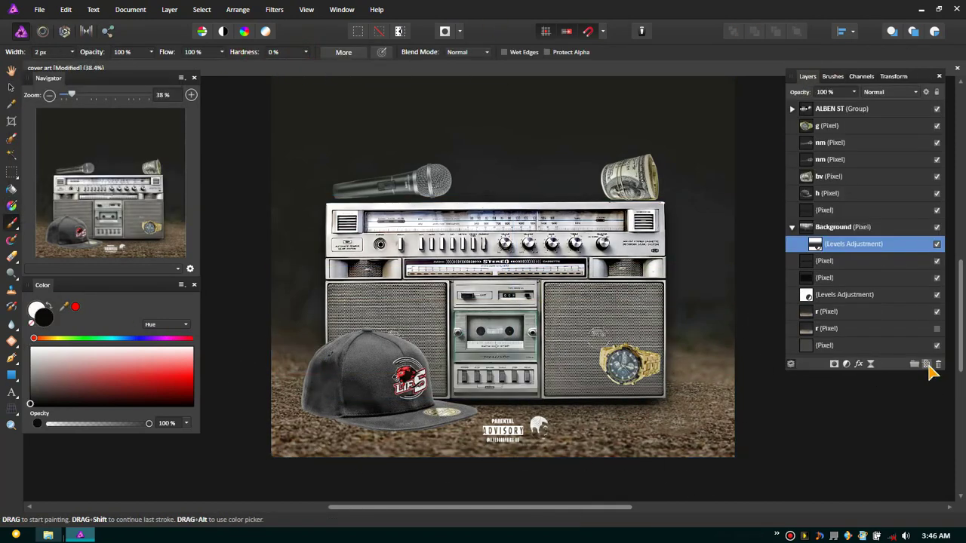
{"action": "left_click", "coordinate": [853, 92]}
{"action": "left_click_drag", "start_coordinate": [853, 103], "coordinate": [823, 103]}
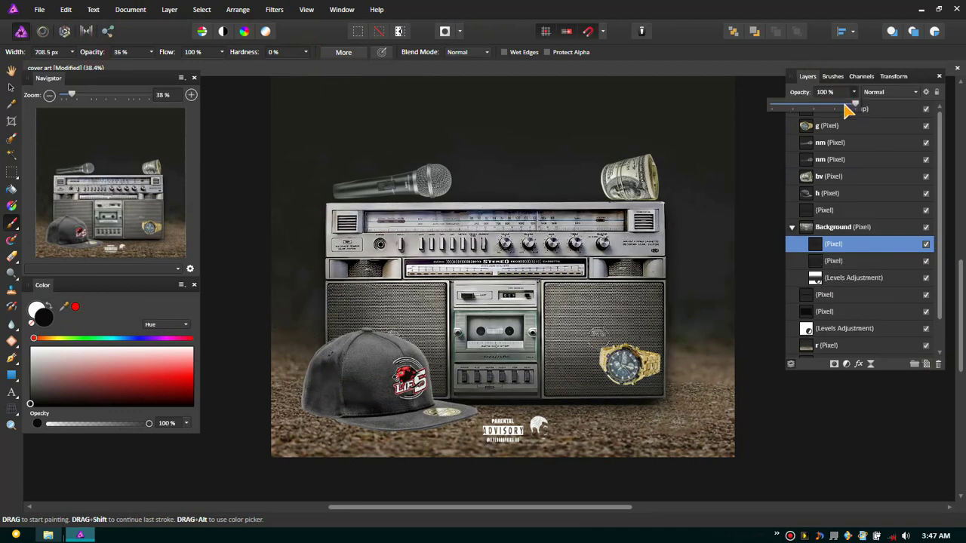
Step: Add new pixel layers nested inside the cap layer h for brush shading
{"action": "left_click", "coordinate": [828, 194]}
{"action": "left_click", "coordinate": [927, 364]}
{"action": "key", "text": "ctrl+["}
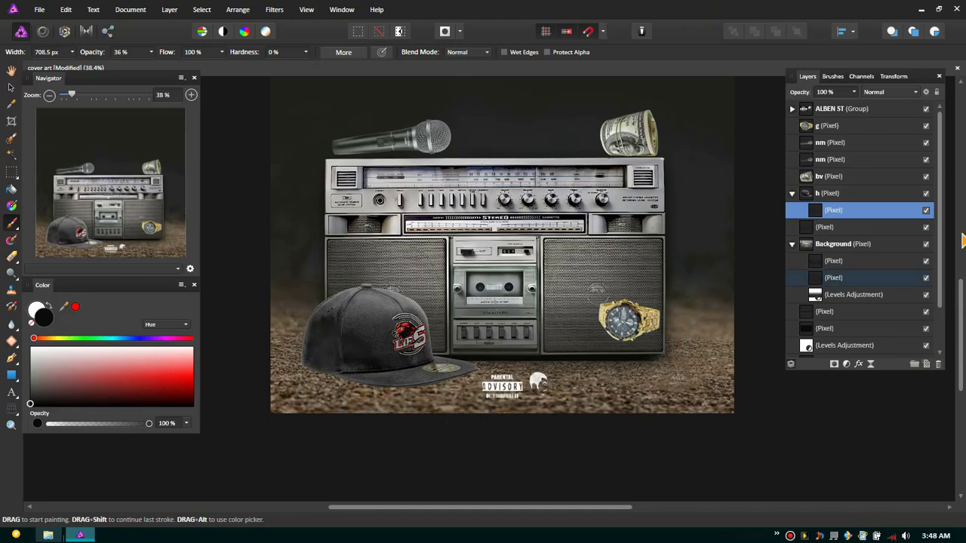
{"action": "key", "text": "v"}
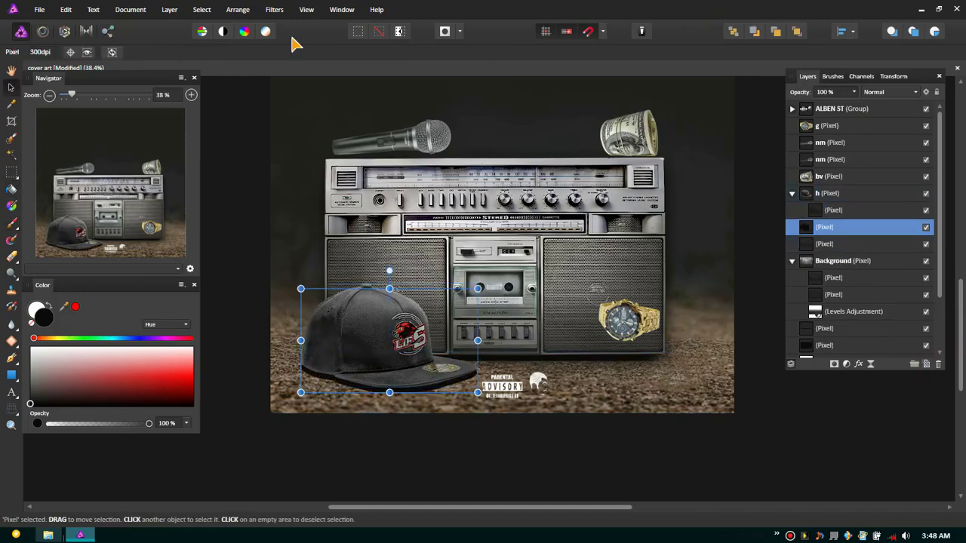
{"action": "left_click", "coordinate": [793, 468]}
{"action": "key", "text": "b"}
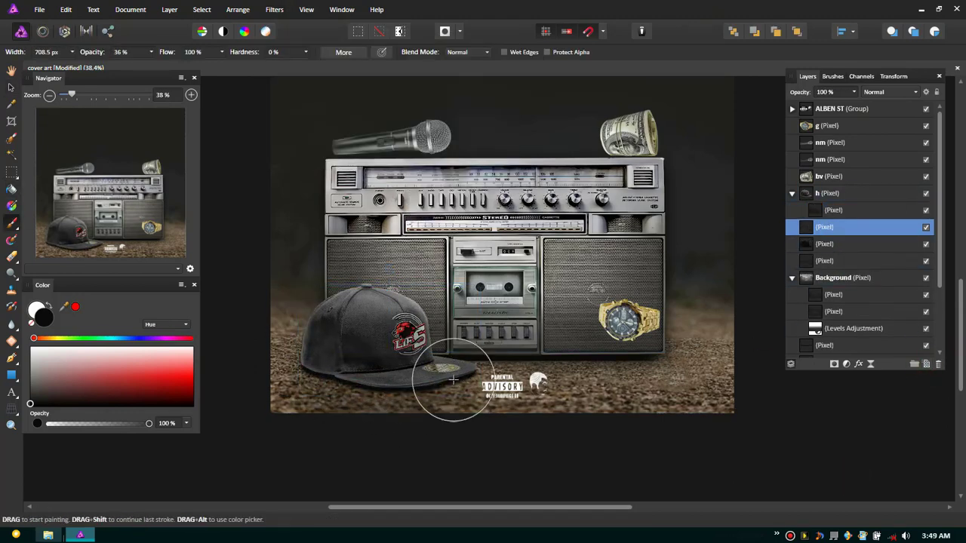
Step: Select the Parental Advisory logo group, then the money roll and microphone layers
{"action": "key", "text": "v"}
{"action": "left_click", "coordinate": [596, 389]}
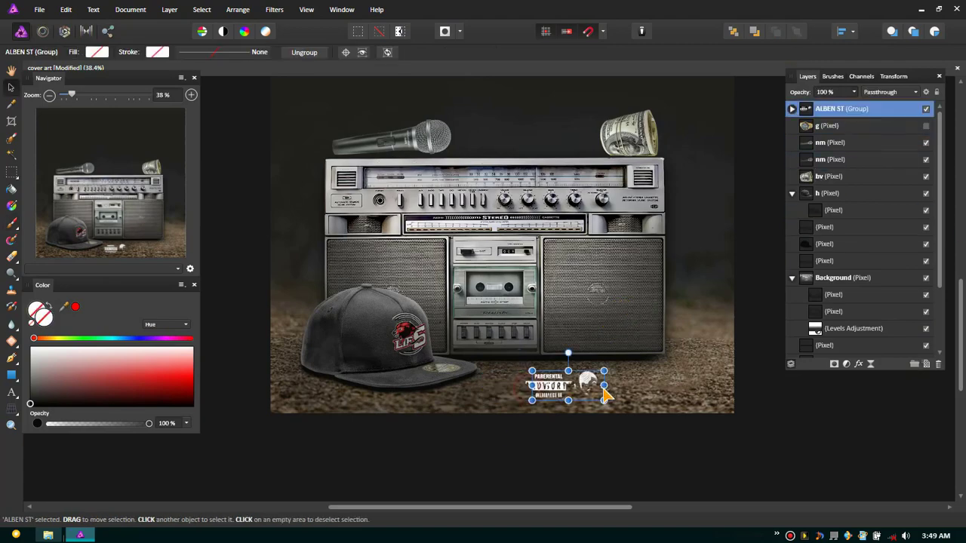
{"action": "left_click", "coordinate": [830, 142]}
{"action": "left_click", "coordinate": [372, 134]}
{"action": "scroll", "coordinate": [372, 134], "scroll_direction": "up", "scroll_amount": 5}
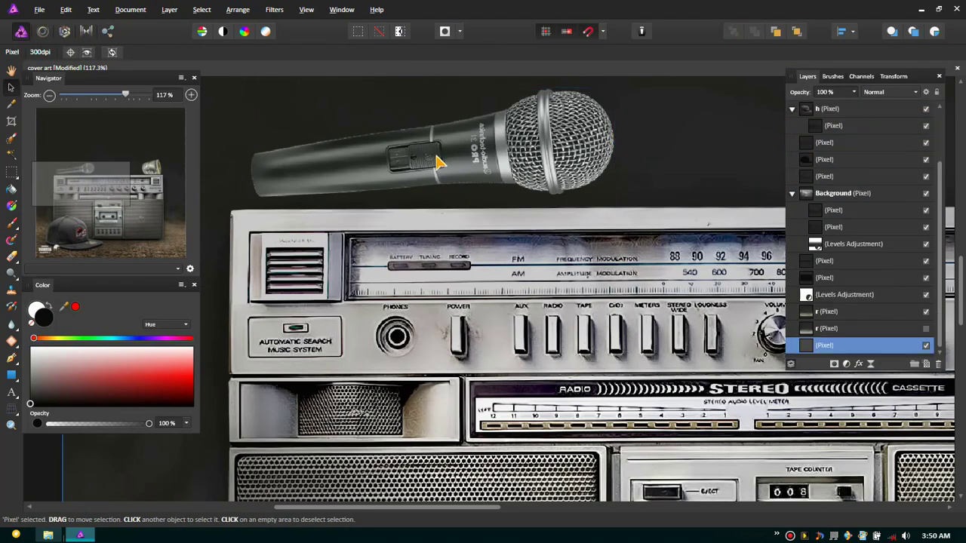
Step: Paint a black shadow over the microphone and set that layer to 85% opacity
{"action": "scroll", "coordinate": [491, 287], "scroll_direction": "up", "scroll_amount": 1}
{"action": "scroll", "coordinate": [849, 135], "scroll_direction": "up", "scroll_amount": 1}
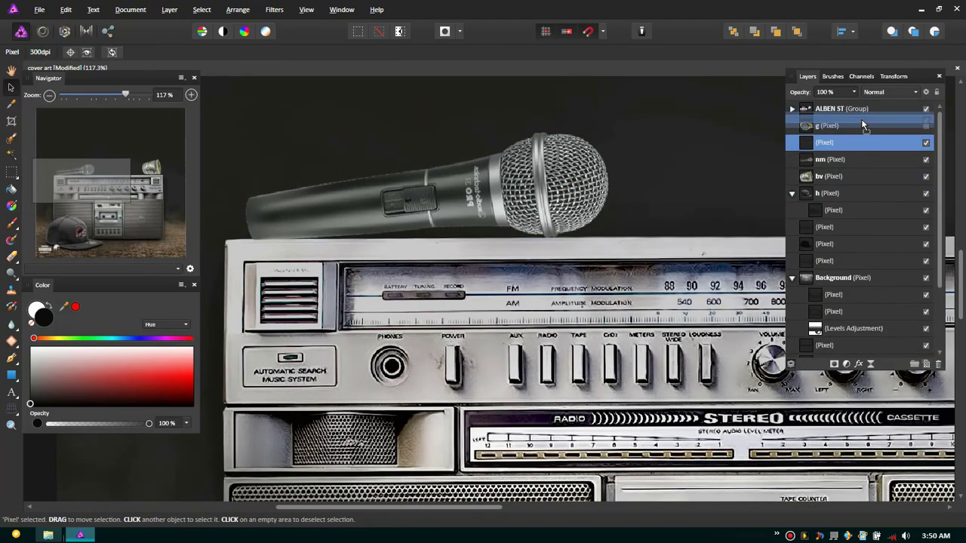
{"action": "left_click", "coordinate": [852, 129]}
{"action": "key", "text": "b"}
{"action": "left_click_drag", "start_coordinate": [257, 219], "coordinate": [564, 221]}
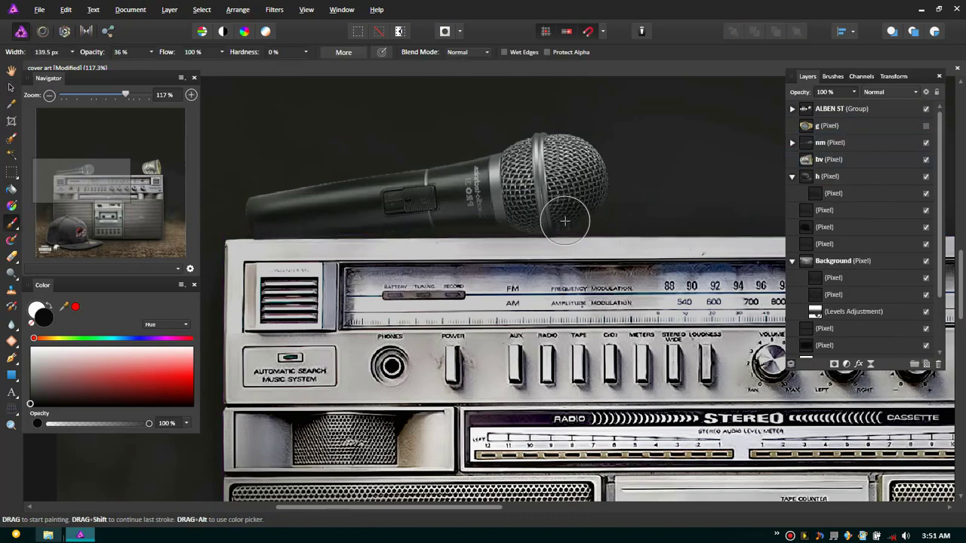
{"action": "left_click_drag", "start_coordinate": [851, 108], "coordinate": [842, 108]}
Step: Review the shadow layer under Background, then select the money roll layer
{"action": "left_click", "coordinate": [833, 278]}
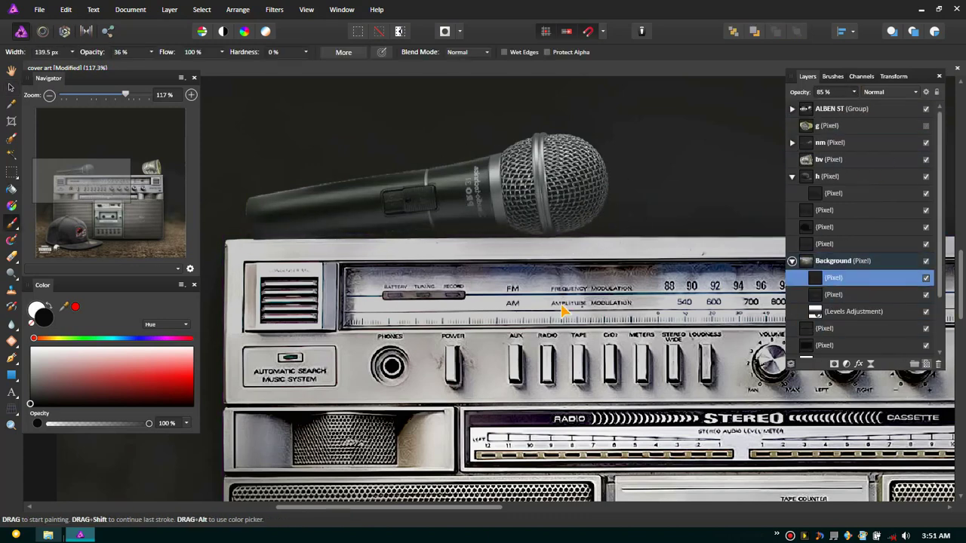
{"action": "scroll", "coordinate": [551, 249], "scroll_direction": "down", "scroll_amount": 3}
{"action": "scroll", "coordinate": [559, 265], "scroll_direction": "up", "scroll_amount": 2}
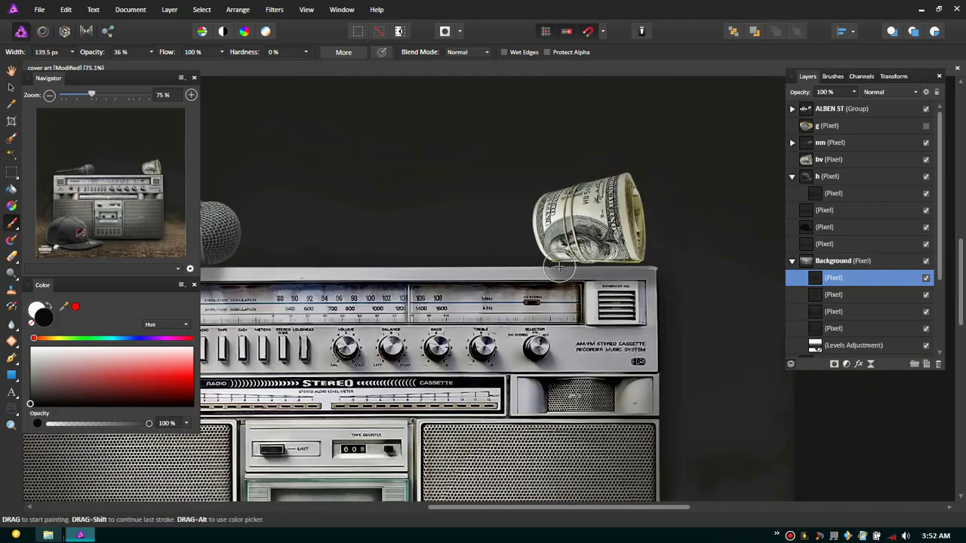
{"action": "scroll", "coordinate": [456, 281], "scroll_direction": "left", "scroll_amount": 5}
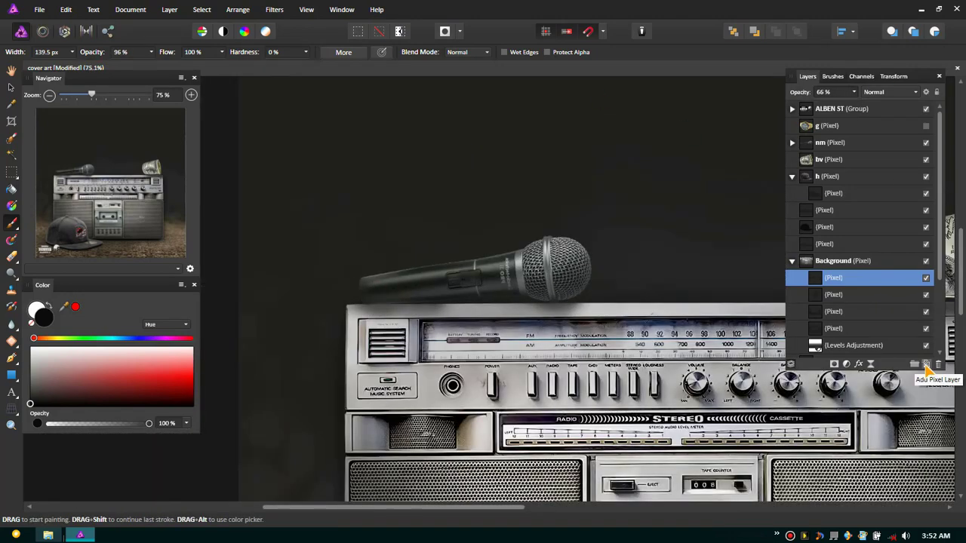
{"action": "scroll", "coordinate": [625, 291], "scroll_direction": "right", "scroll_amount": 5}
{"action": "scroll", "coordinate": [464, 345], "scroll_direction": "up", "scroll_amount": 5}
{"action": "key", "text": "v"}
{"action": "left_click", "coordinate": [865, 159]}
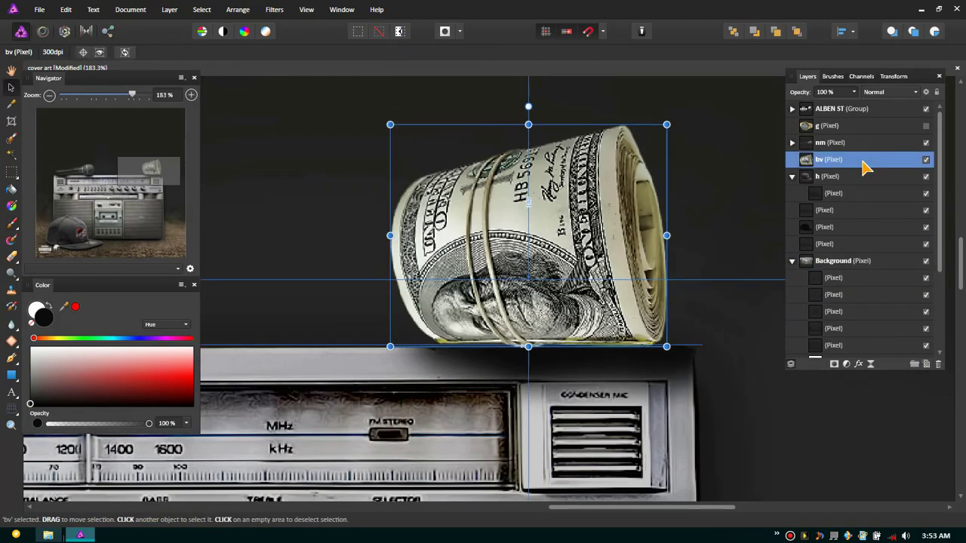
Step: Add a layer inside the money roll and paint a dark shadow beneath it
{"action": "key", "text": "ctrl+shift+n"}
{"action": "left_click_drag", "start_coordinate": [833, 159], "coordinate": [798, 164]}
{"action": "left_click", "coordinate": [833, 176]}
{"action": "key", "text": "b"}
{"action": "left_click_drag", "start_coordinate": [642, 345], "coordinate": [593, 366]}
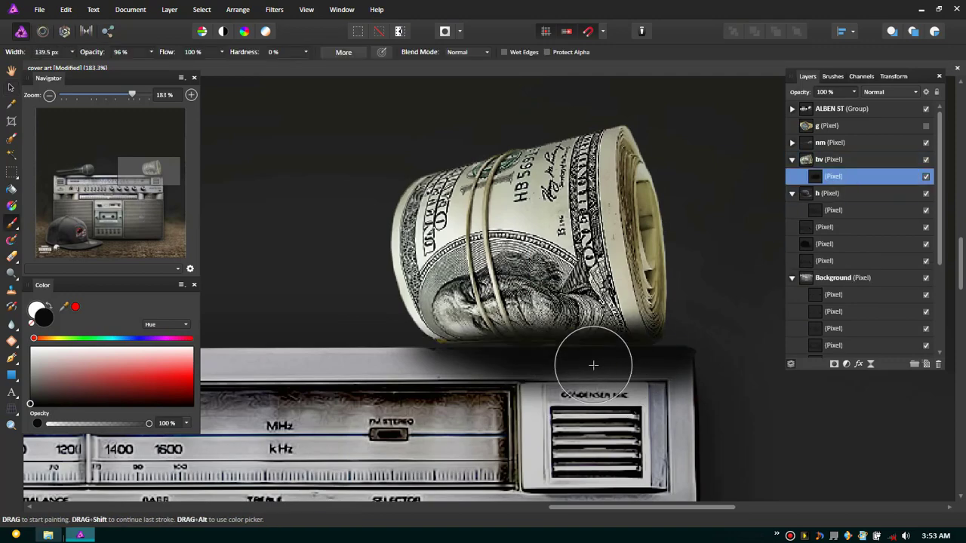
{"action": "key", "text": "v"}
{"action": "left_click", "coordinate": [852, 159]}
{"action": "key", "text": "ctrl+minus"}
Step: Lower the money roll's shadow layer opacity to about 80%
{"action": "left_click", "coordinate": [881, 175]}
{"action": "key", "text": "h"}
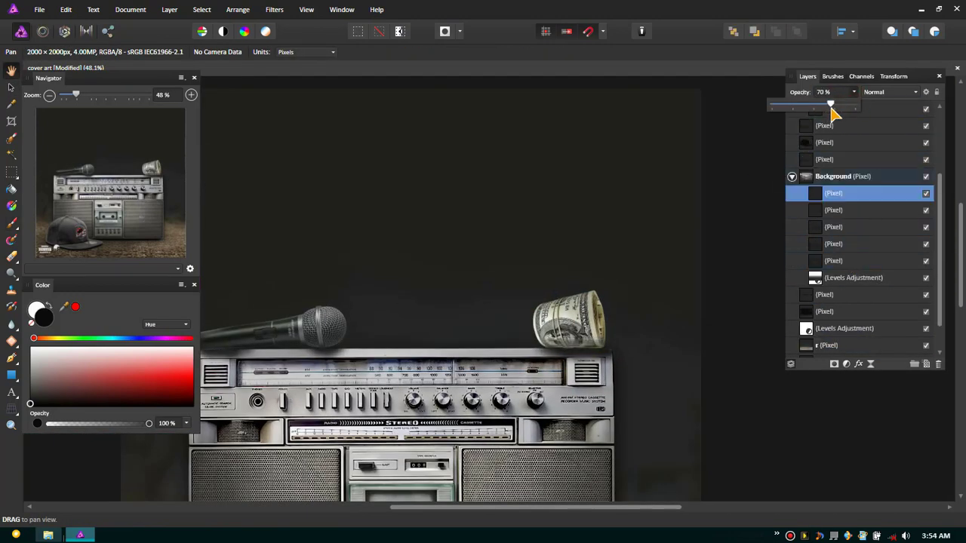
{"action": "key", "text": "b"}
{"action": "key", "text": "ctrl+plus"}
{"action": "key", "text": "ctrl+plus"}
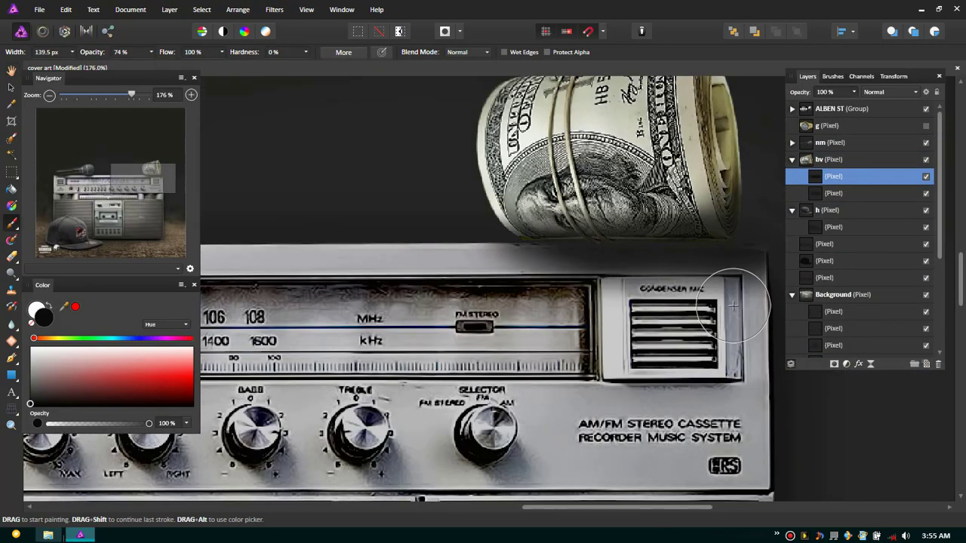
{"action": "key", "text": "ctrl+minus"}
{"action": "left_click_drag", "start_coordinate": [853, 91], "coordinate": [843, 108]}
{"action": "key", "text": "ctrl+minus"}
Step: Add a shadow layer inside nm and set the cap's shadow layer to 69% opacity
{"action": "left_click", "coordinate": [792, 142]}
{"action": "left_click", "coordinate": [834, 159]}
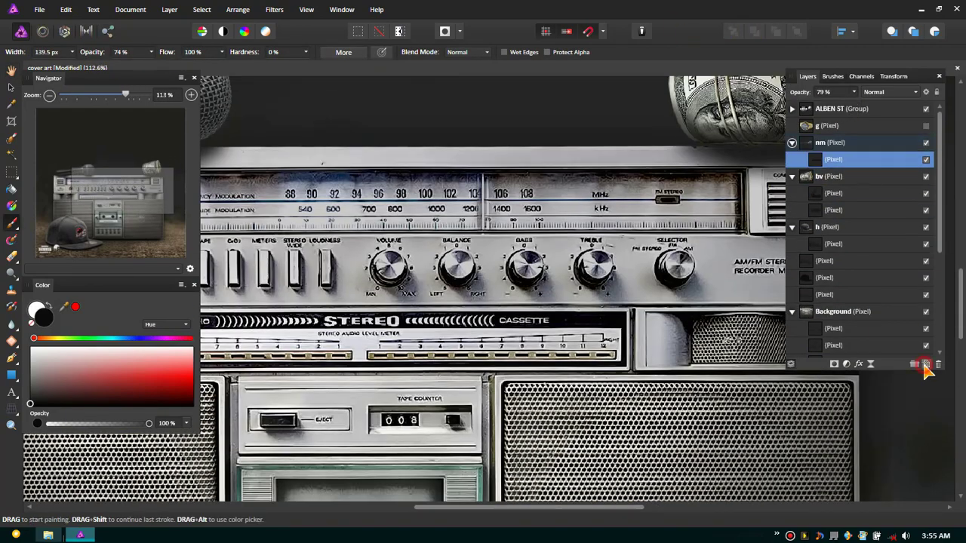
{"action": "key", "text": "ctrl+minus"}
{"action": "key", "text": "ctrl+minus"}
{"action": "left_click", "coordinate": [833, 260]}
{"action": "scroll", "coordinate": [550, 449], "scroll_direction": "up", "scroll_amount": 2}
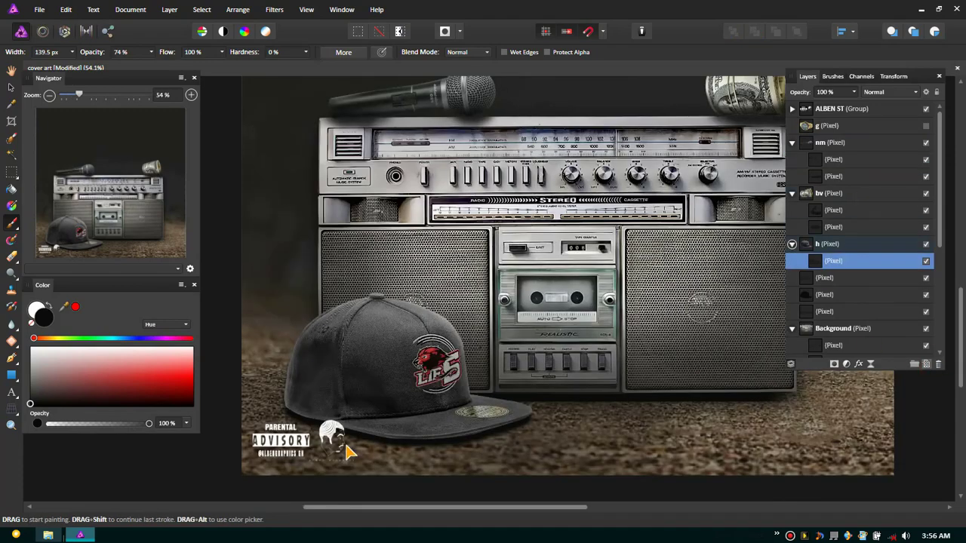
{"action": "scroll", "coordinate": [551, 448], "scroll_direction": "up", "scroll_amount": 3}
{"action": "scroll", "coordinate": [830, 446], "scroll_direction": "down", "scroll_amount": 2}
{"action": "scroll", "coordinate": [830, 447], "scroll_direction": "down", "scroll_amount": 3}
{"action": "left_click_drag", "start_coordinate": [853, 91], "coordinate": [834, 108]}
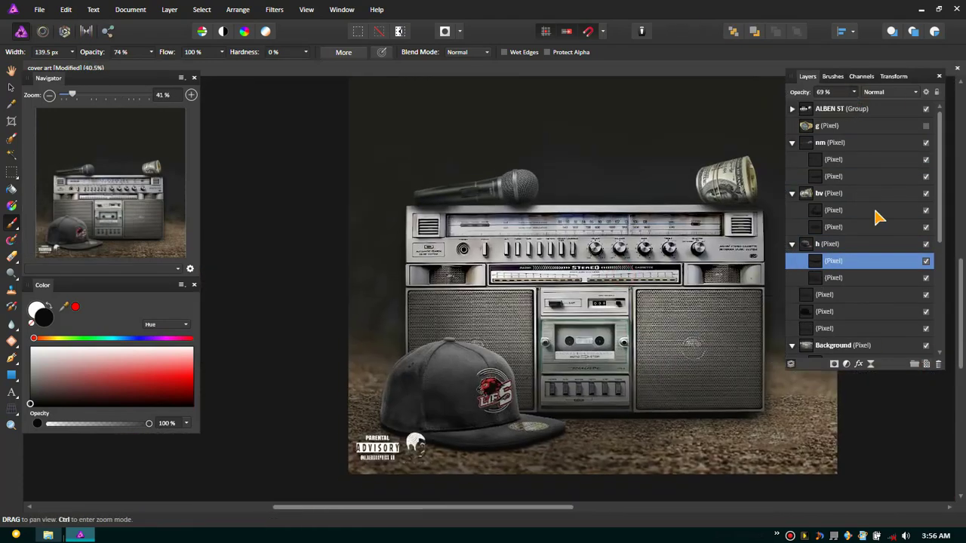
Step: Add a Curves adjustment to Background with the curve pulled down to darken
{"action": "scroll", "coordinate": [853, 226], "scroll_direction": "down", "scroll_amount": 5}
{"action": "left_click", "coordinate": [846, 364]}
{"action": "left_click", "coordinate": [845, 219]}
{"action": "left_click_drag", "start_coordinate": [833, 302], "coordinate": [836, 367]}
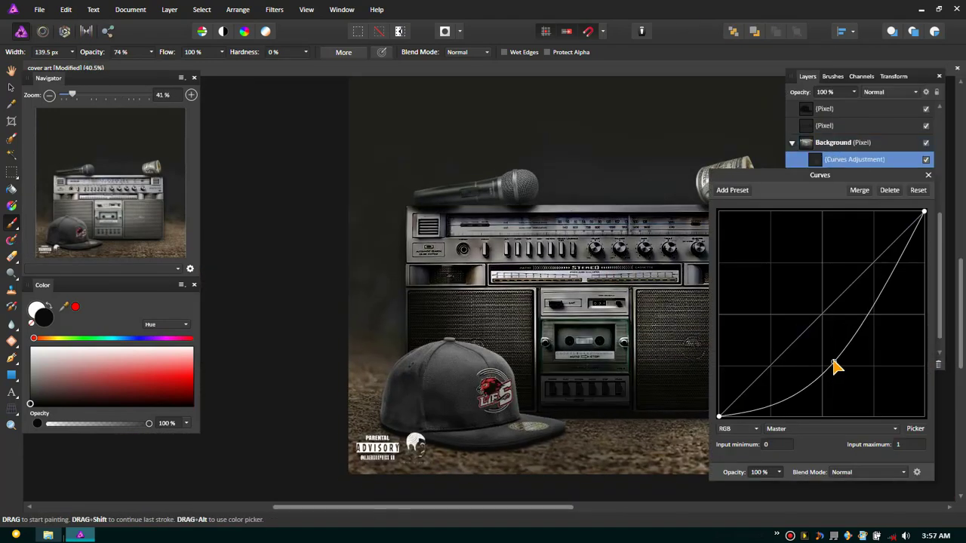
{"action": "left_click", "coordinate": [928, 175]}
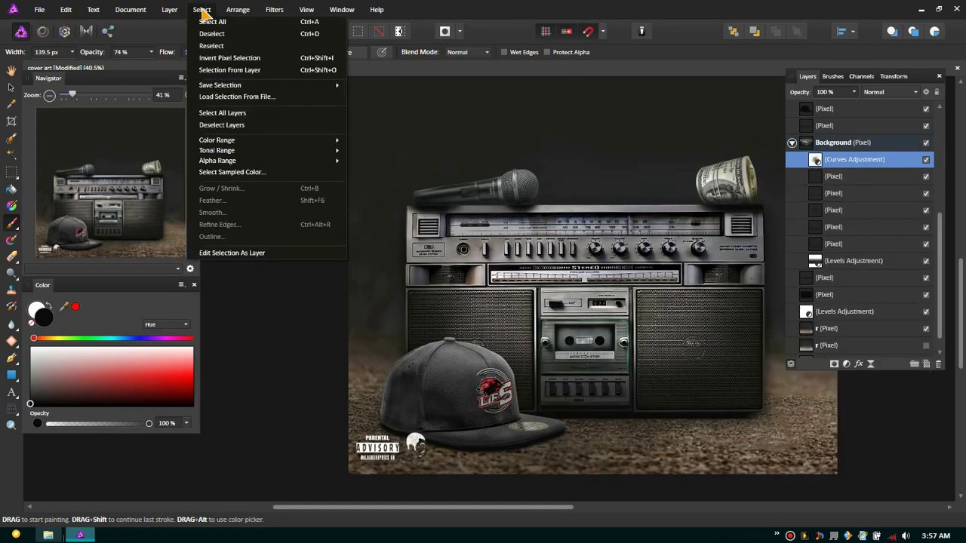
Step: Invert the curves mask and paint the darkening onto the boombox's top edges
{"action": "key", "text": "ctrl+i"}
{"action": "key", "text": "3"}
{"action": "key", "text": "6"}
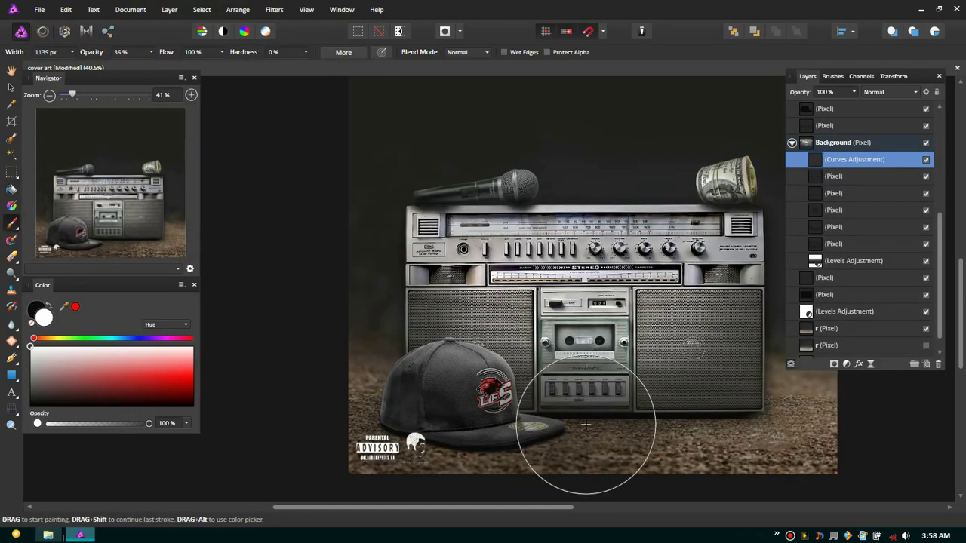
{"action": "left_click_drag", "start_coordinate": [414, 229], "coordinate": [405, 332]}
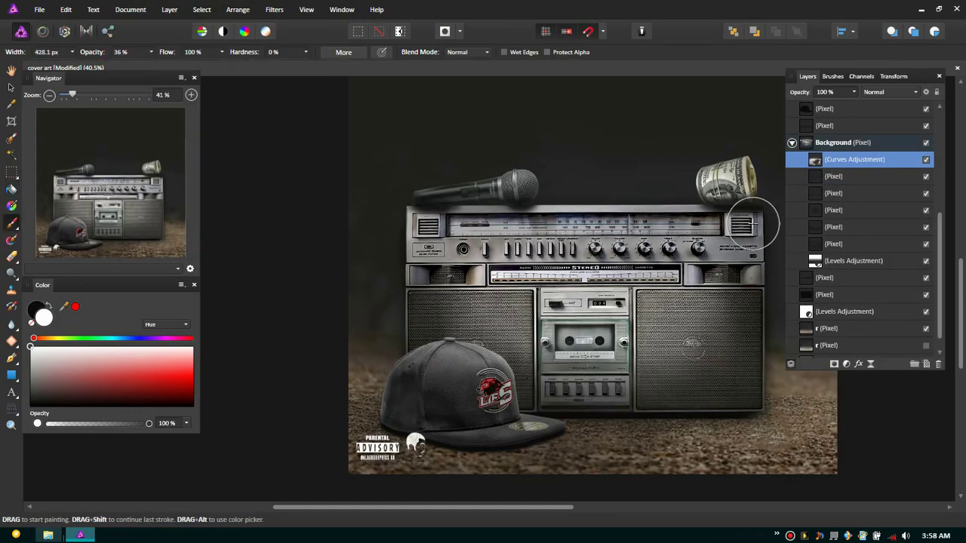
{"action": "scroll", "coordinate": [778, 234], "scroll_direction": "up", "scroll_amount": 2}
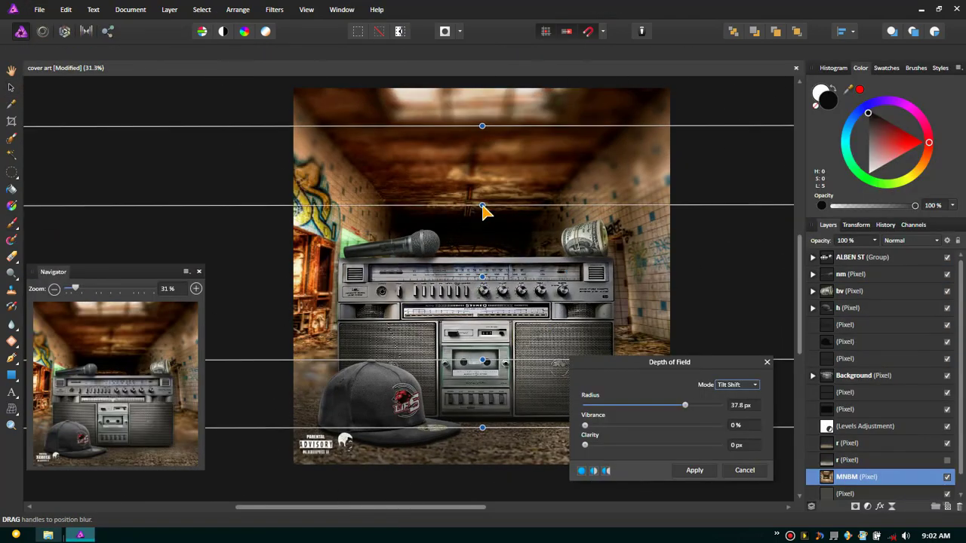
Step: Apply a tilt-shift depth-of-field blur across the boombox at about 19 px radius
{"action": "left_click_drag", "start_coordinate": [483, 212], "coordinate": [470, 447]}
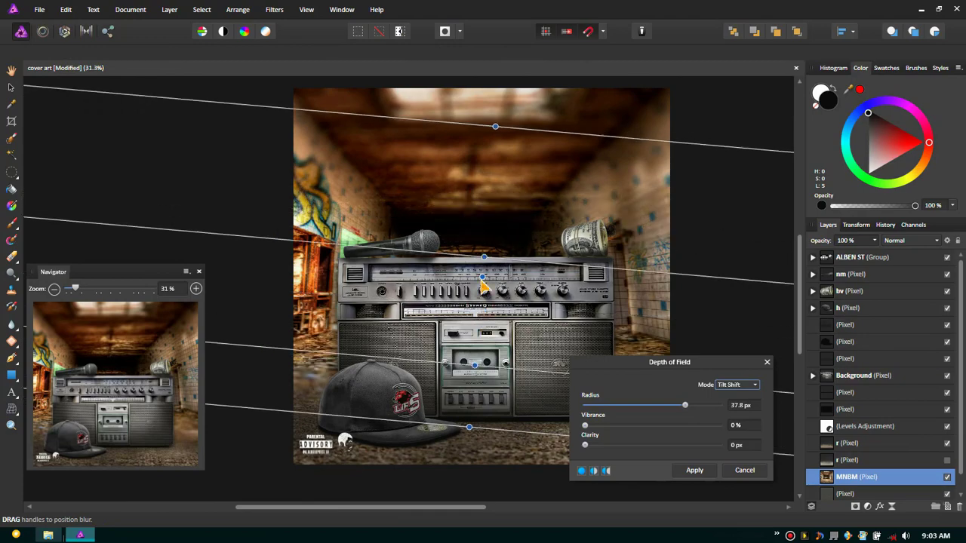
{"action": "key", "text": "ctrl+0"}
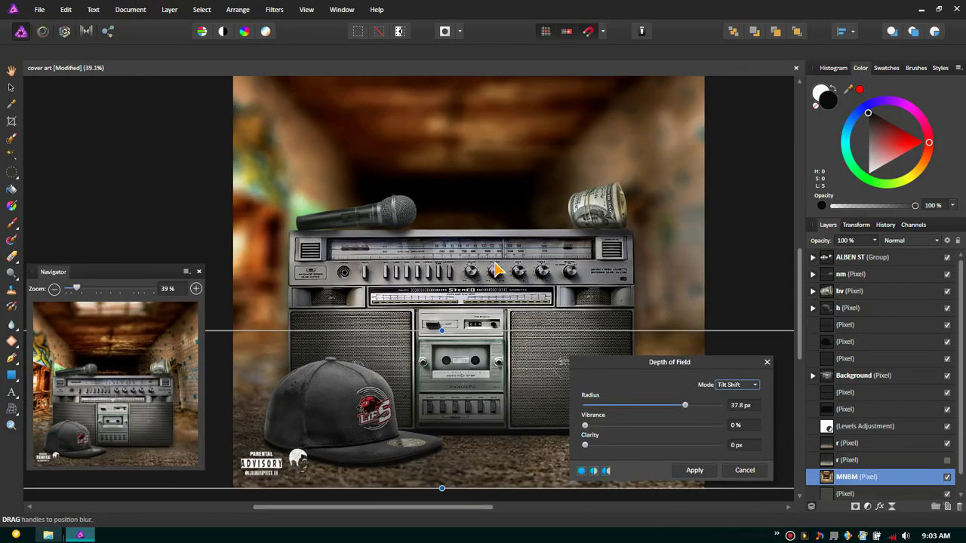
{"action": "left_click_drag", "start_coordinate": [685, 406], "coordinate": [649, 408]}
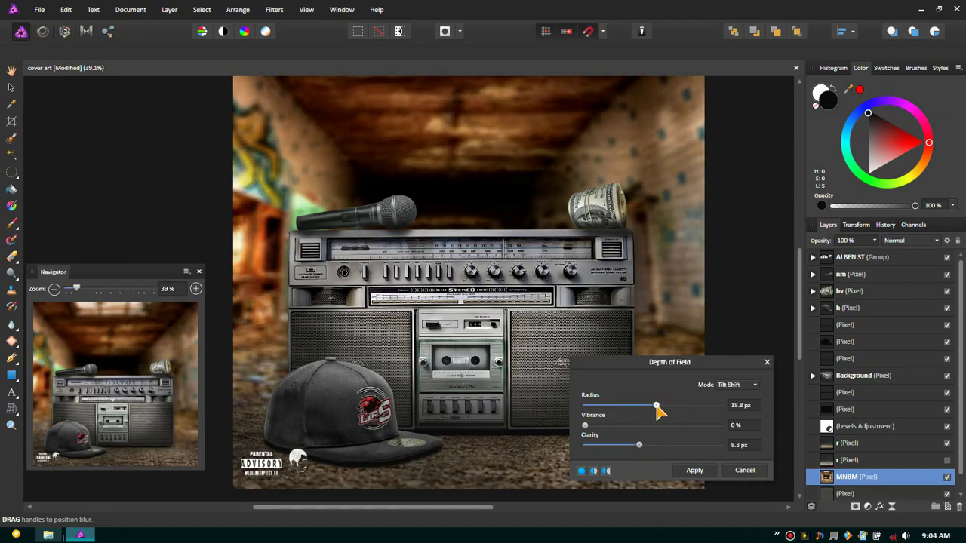
{"action": "key", "text": "Return"}
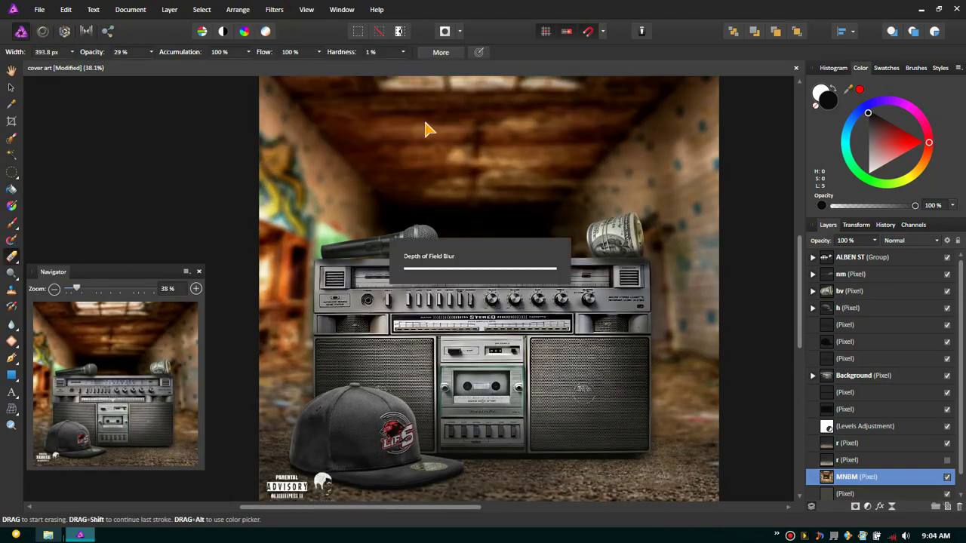
Step: Select the nm layer and browse to the lights, flares and particles folder to place an image
{"action": "left_click", "coordinate": [850, 274]}
{"action": "left_click", "coordinate": [48, 535]}
{"action": "left_click", "coordinate": [287, 73]}
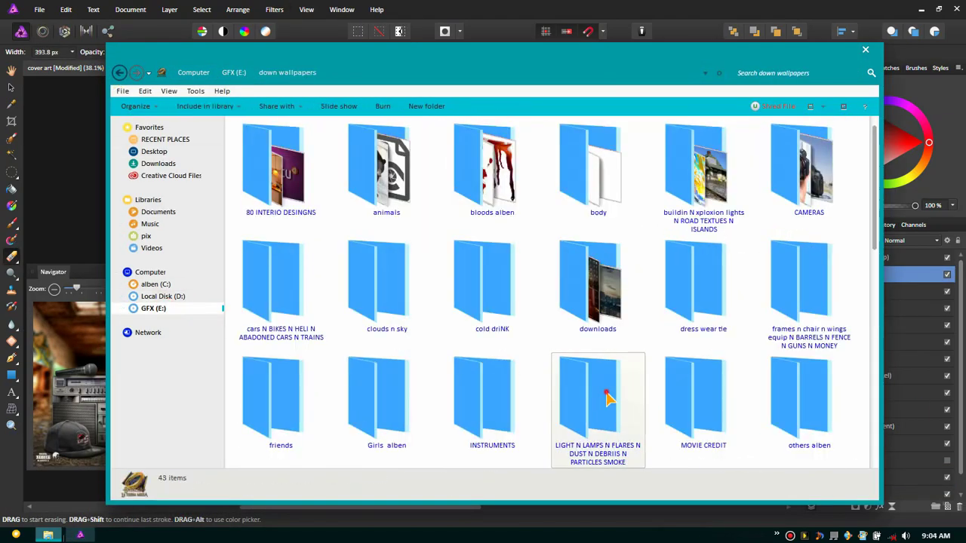
{"action": "double_click", "coordinate": [609, 399]}
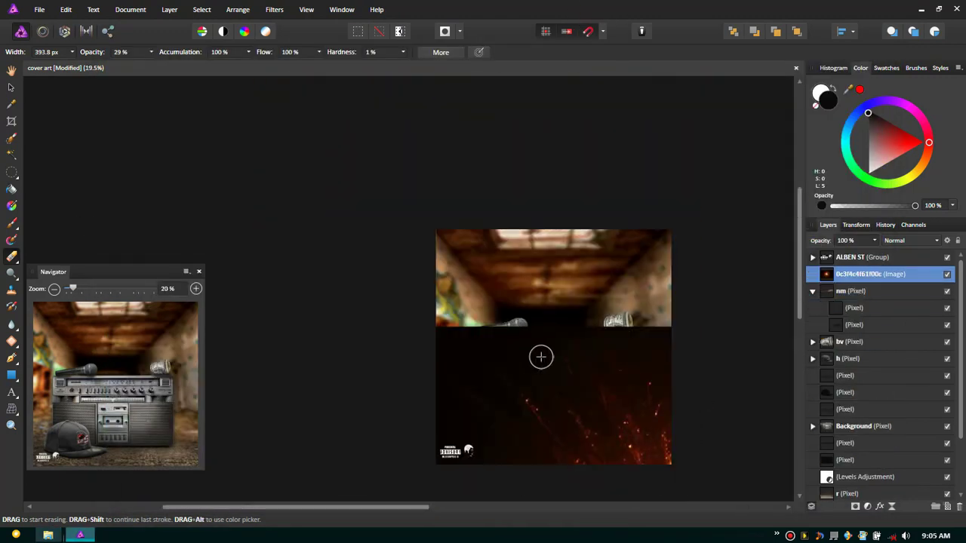
Step: Enlarge the light burst over the cover's top, set it to Screen, and rasterize it
{"action": "left_click_drag", "start_coordinate": [544, 415], "coordinate": [610, 283]}
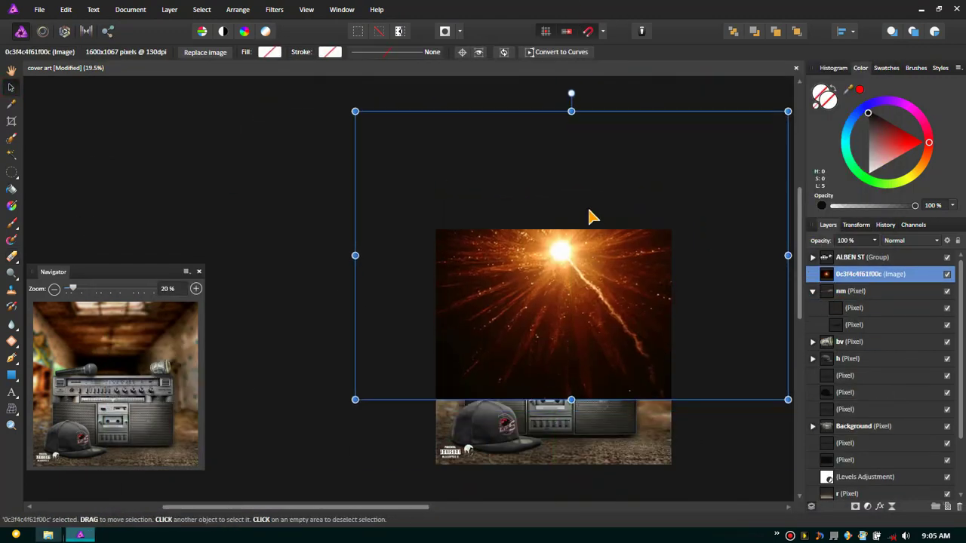
{"action": "left_click", "coordinate": [912, 240]}
{"action": "left_click", "coordinate": [906, 344]}
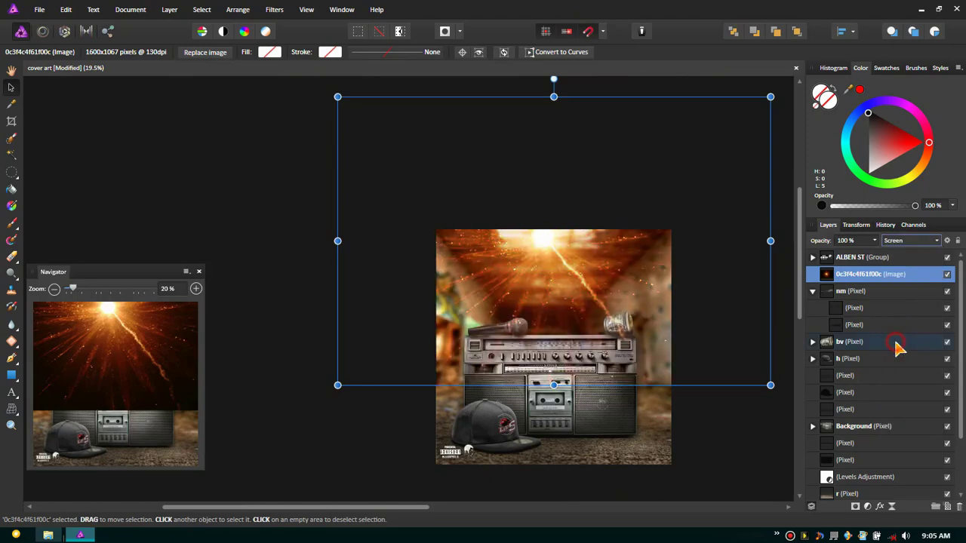
{"action": "right_click", "coordinate": [898, 280]}
{"action": "left_click", "coordinate": [834, 471]}
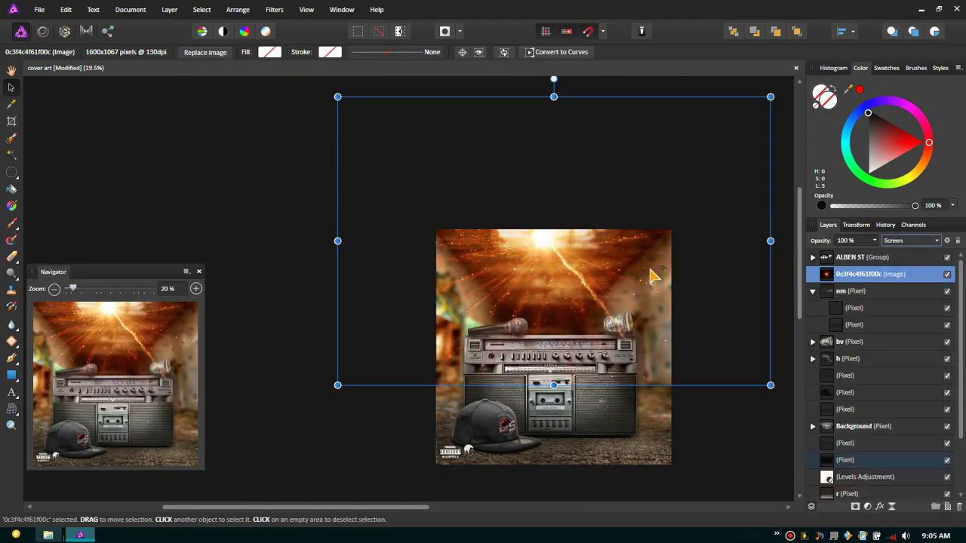
Step: Blur the light layer with a 42.2 px Gaussian blur and shorten it slightly
{"action": "left_click", "coordinate": [274, 9]}
{"action": "left_click", "coordinate": [460, 51]}
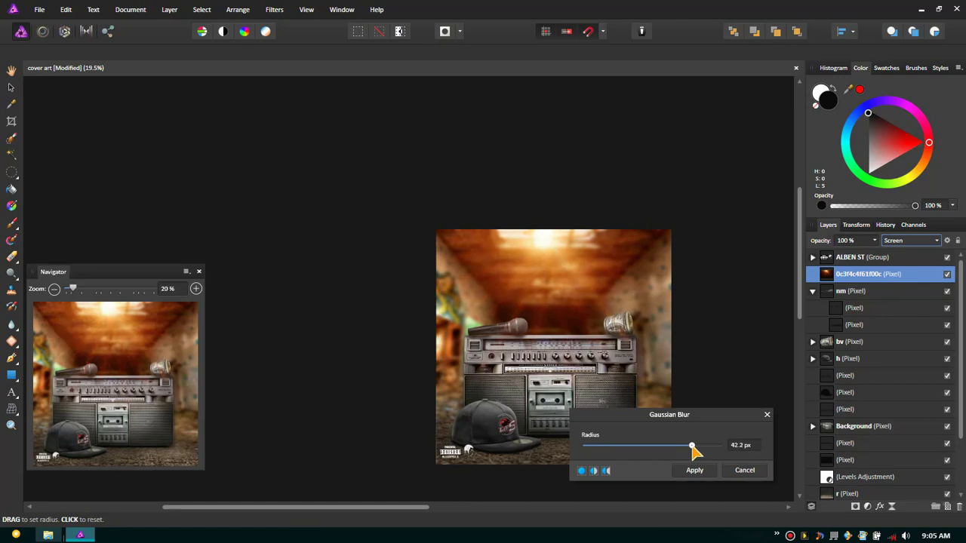
{"action": "left_click", "coordinate": [694, 470]}
{"action": "scroll", "coordinate": [554, 313], "scroll_direction": "up", "scroll_amount": 3}
{"action": "scroll", "coordinate": [554, 313], "scroll_direction": "down", "scroll_amount": 2}
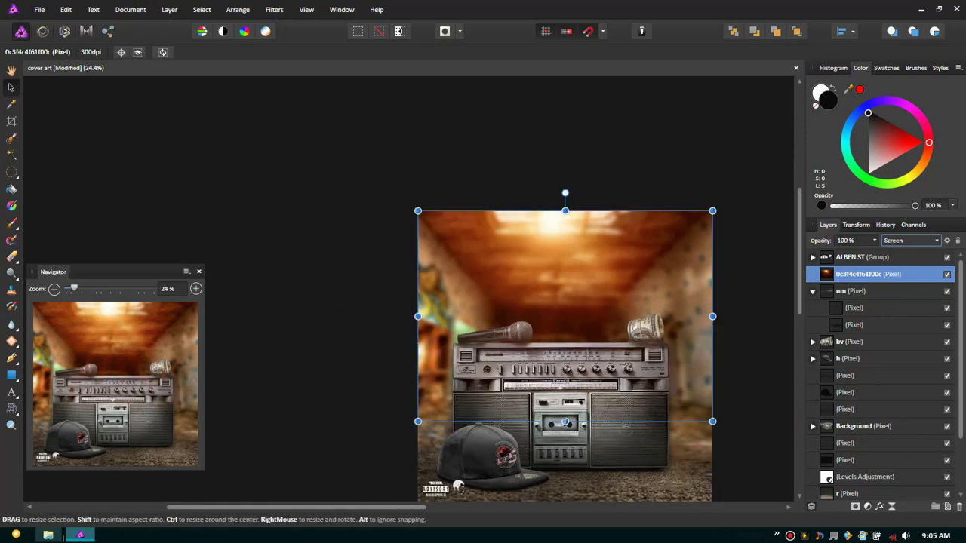
{"action": "left_click_drag", "start_coordinate": [565, 431], "coordinate": [568, 425]}
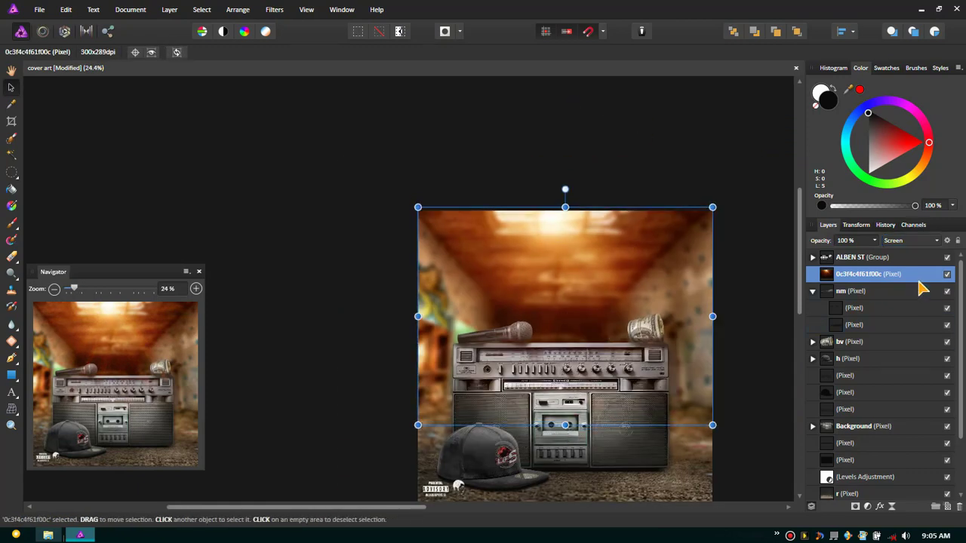
Step: Duplicate the blurred light, enlarge the copy past the canvas, and set it to about 54% opacity
{"action": "key", "text": "ctrl+j"}
{"action": "scroll", "coordinate": [604, 317], "scroll_direction": "down", "scroll_amount": 3}
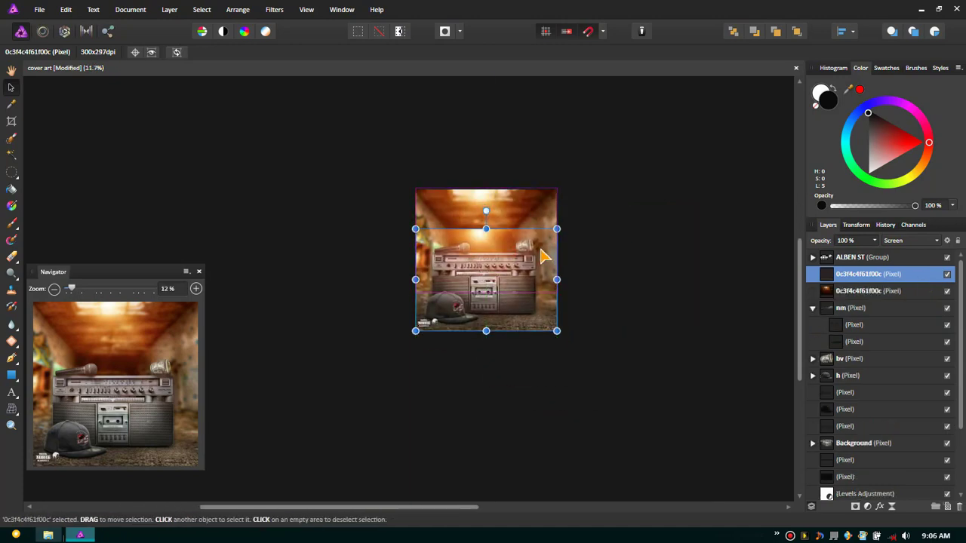
{"action": "mouse_move", "coordinate": [556, 229]}
{"action": "left_mouse_down"}
{"action": "mouse_move", "coordinate": [744, 92]}
{"action": "mouse_move", "coordinate": [608, 224]}
{"action": "left_mouse_up"}
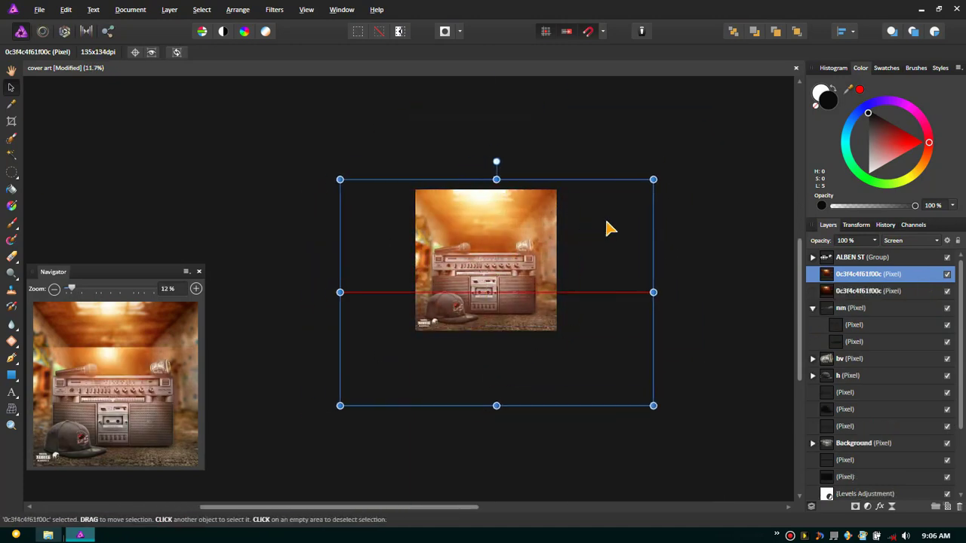
{"action": "scroll", "coordinate": [508, 227], "scroll_direction": "up", "scroll_amount": 2}
{"action": "scroll", "coordinate": [507, 228], "scroll_direction": "up", "scroll_amount": 2}
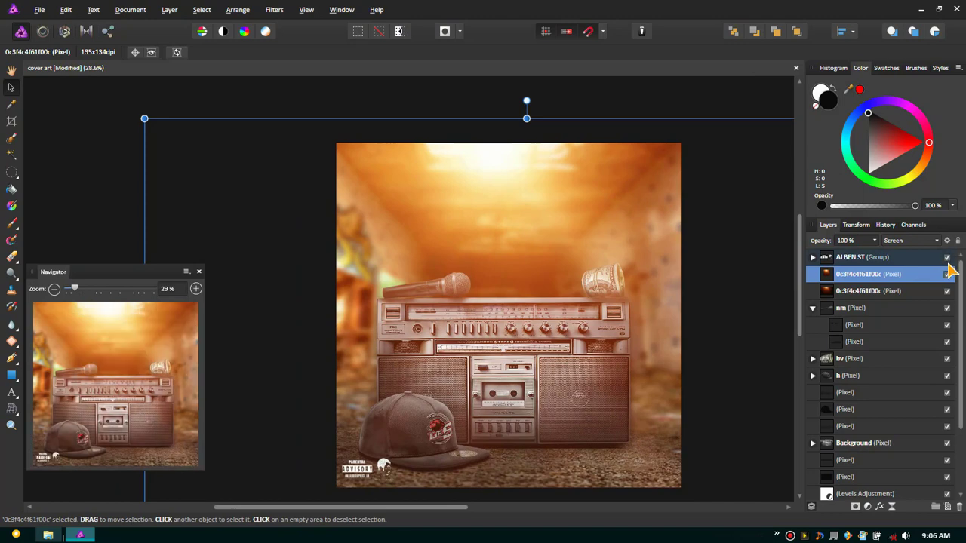
{"action": "left_click_drag", "start_coordinate": [879, 257], "coordinate": [843, 258]}
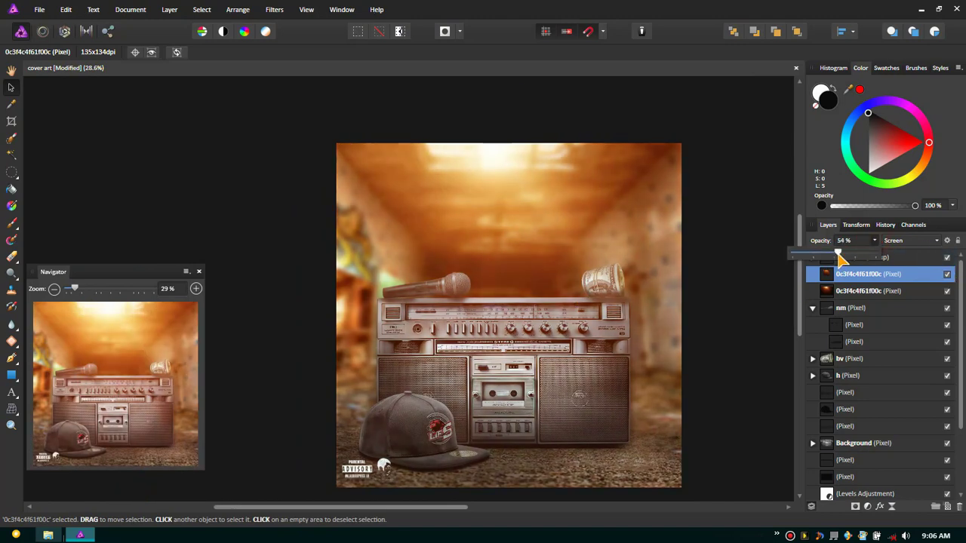
{"action": "scroll", "coordinate": [489, 412], "scroll_direction": "up", "scroll_amount": 1}
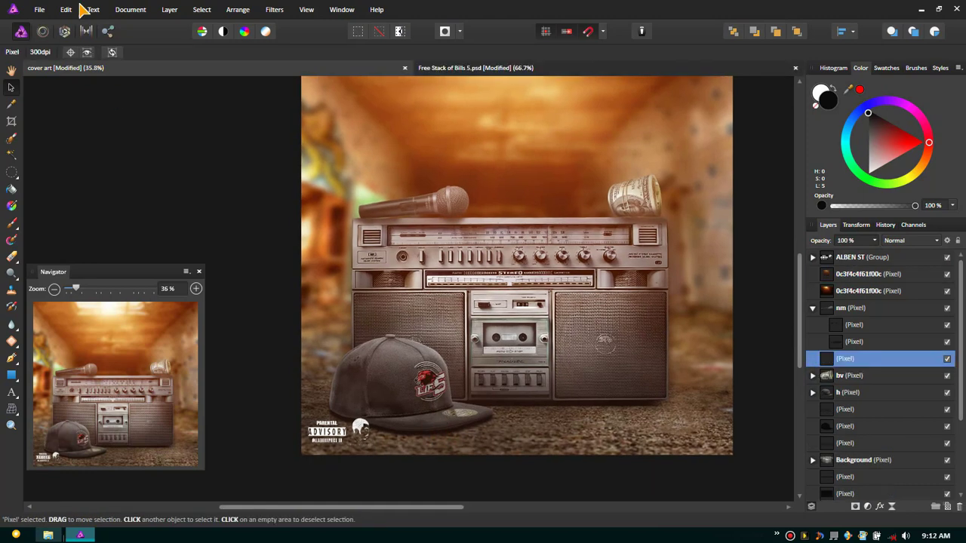
Step: Paste the pistol image, then move and shrink it onto the floor at lower right
{"action": "left_click", "coordinate": [65, 9]}
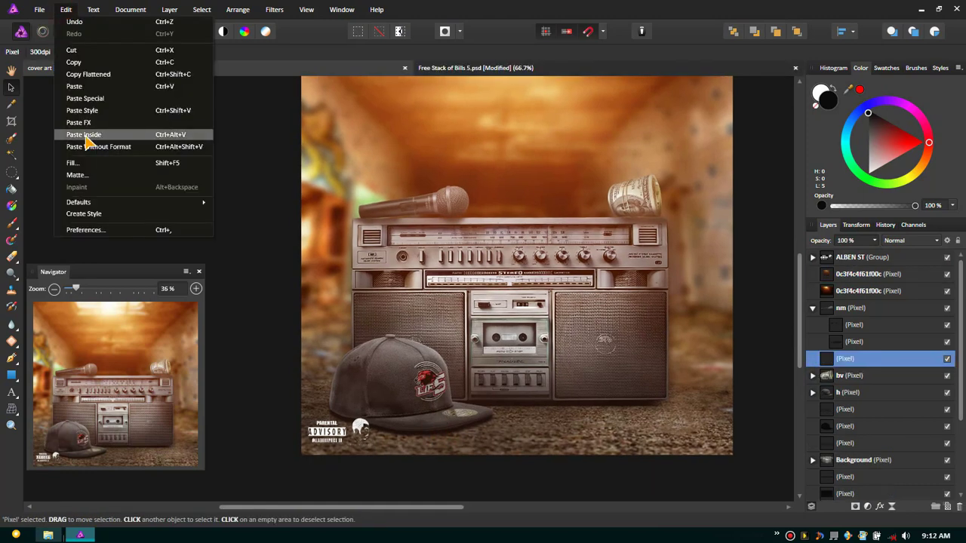
{"action": "left_click", "coordinate": [74, 86]}
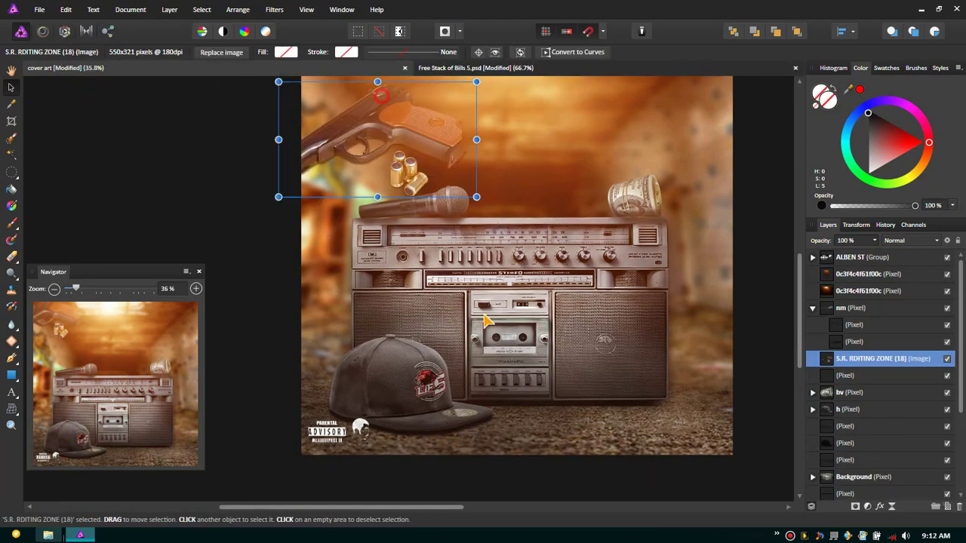
{"action": "left_click_drag", "start_coordinate": [345, 140], "coordinate": [589, 408]}
{"action": "left_click_drag", "start_coordinate": [687, 351], "coordinate": [662, 366]}
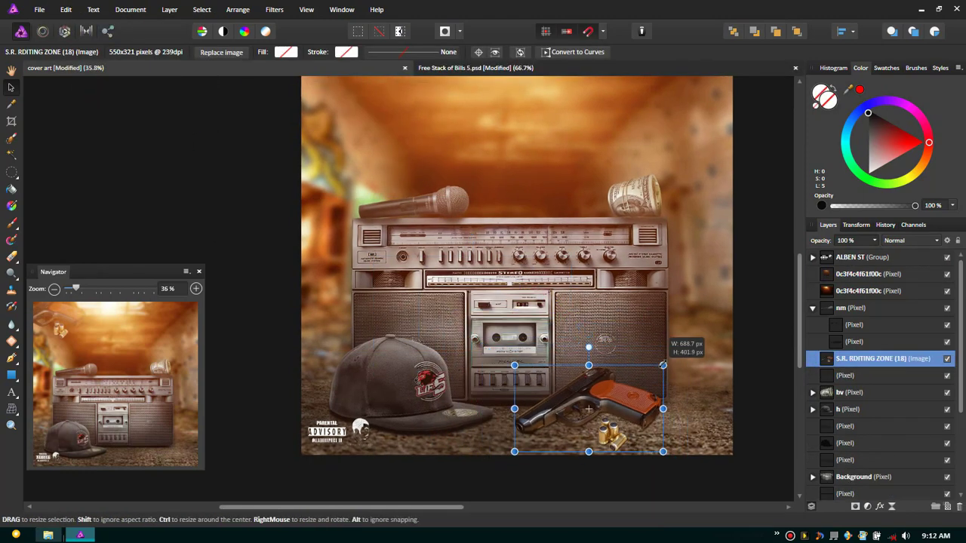
Step: Apply a Perspective distortion so the pistol lies flat on the floor
{"action": "left_click", "coordinate": [284, 12]}
{"action": "mouse_move", "coordinate": [281, 58]}
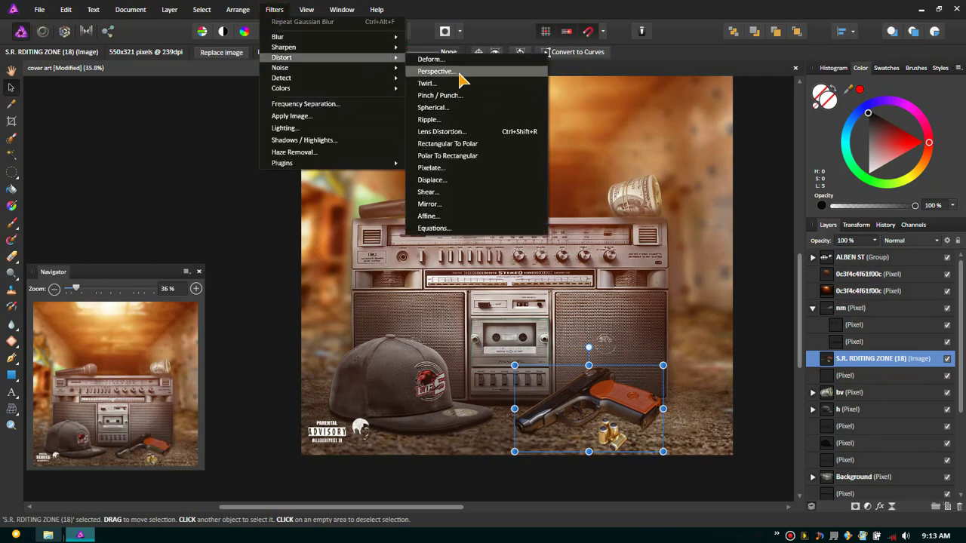
{"action": "left_click", "coordinate": [435, 71]}
{"action": "scroll", "coordinate": [431, 254], "scroll_direction": "up", "scroll_amount": 3}
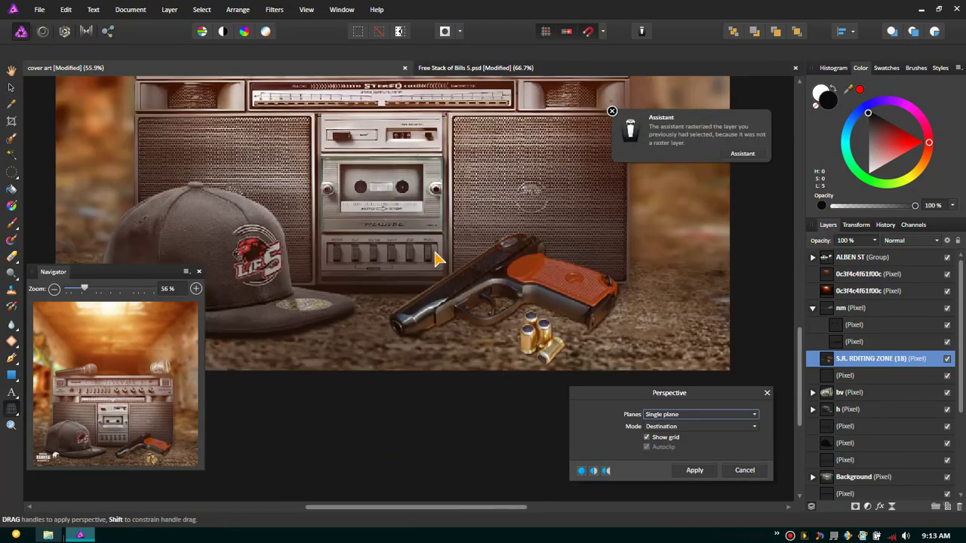
{"action": "left_click_drag", "start_coordinate": [622, 240], "coordinate": [601, 260]}
{"action": "left_click_drag", "start_coordinate": [388, 234], "coordinate": [400, 251]}
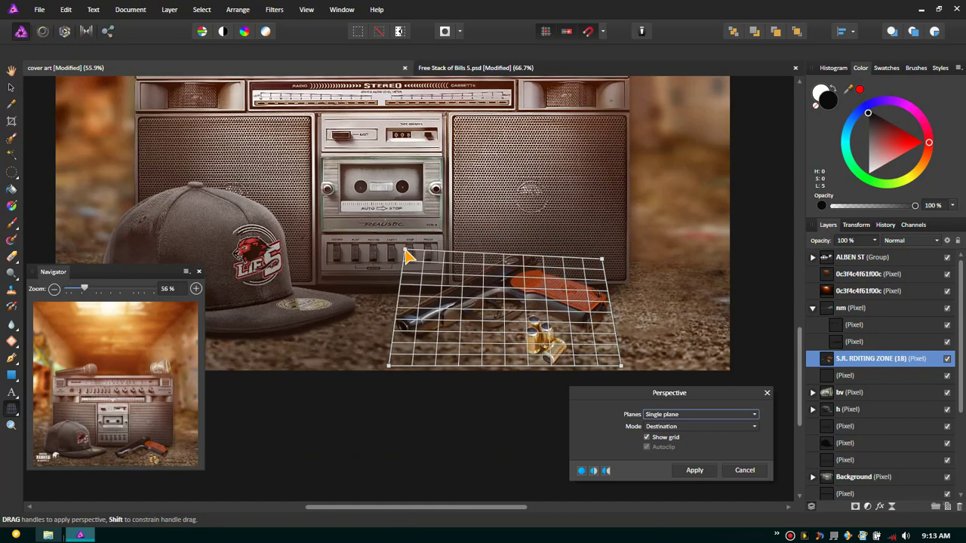
{"action": "left_click_drag", "start_coordinate": [621, 367], "coordinate": [651, 351]}
{"action": "left_click_drag", "start_coordinate": [389, 366], "coordinate": [400, 363]}
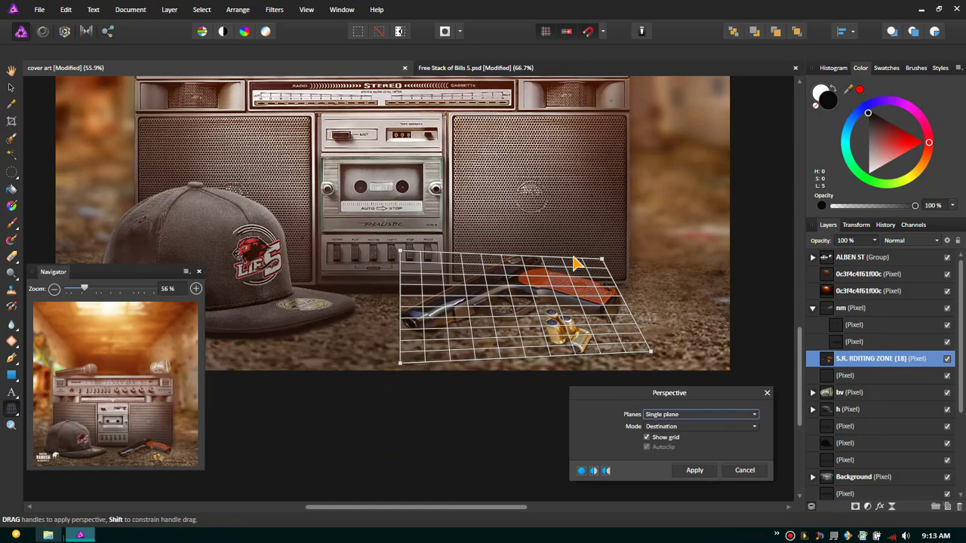
{"action": "left_click", "coordinate": [705, 473]}
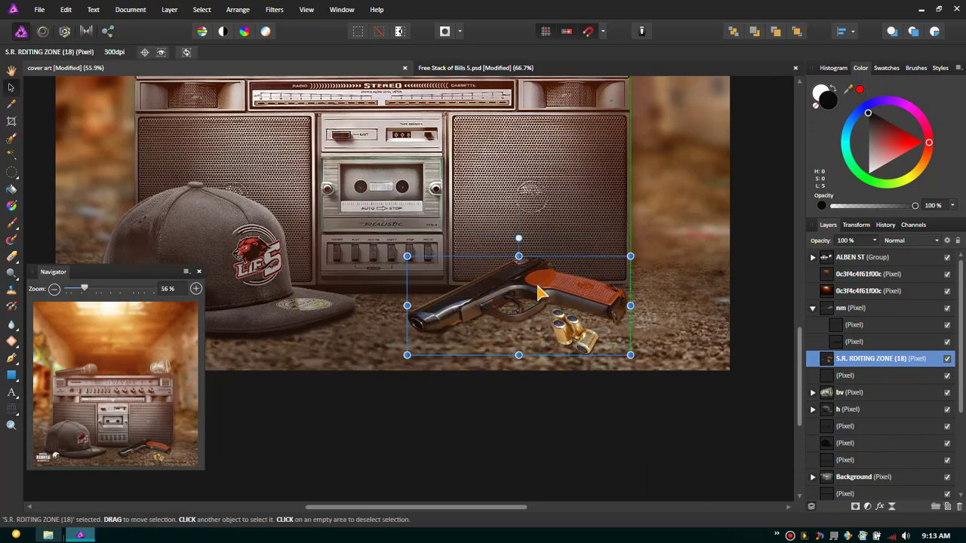
Step: Move the pistol layer down the stack to just above Background
{"action": "right_click", "coordinate": [879, 361]}
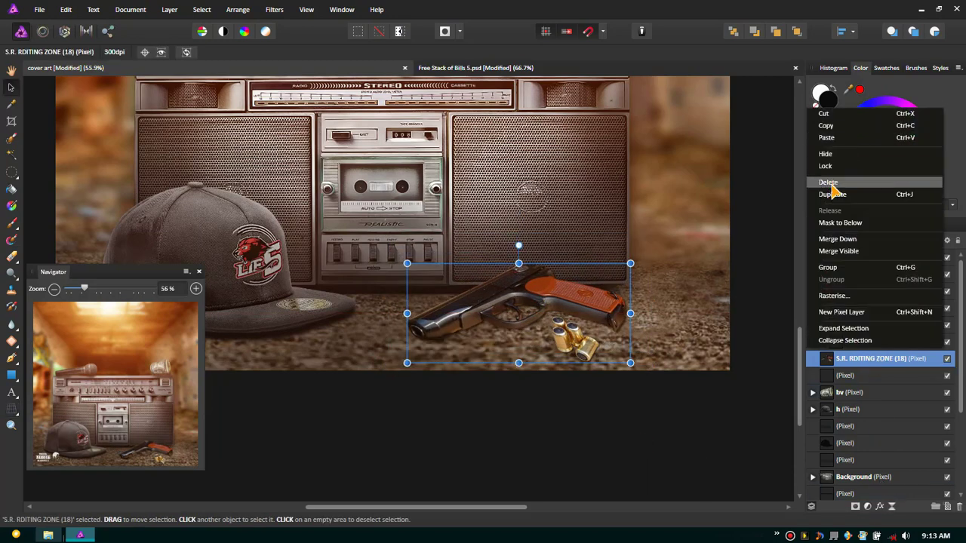
{"action": "left_click", "coordinate": [903, 363]}
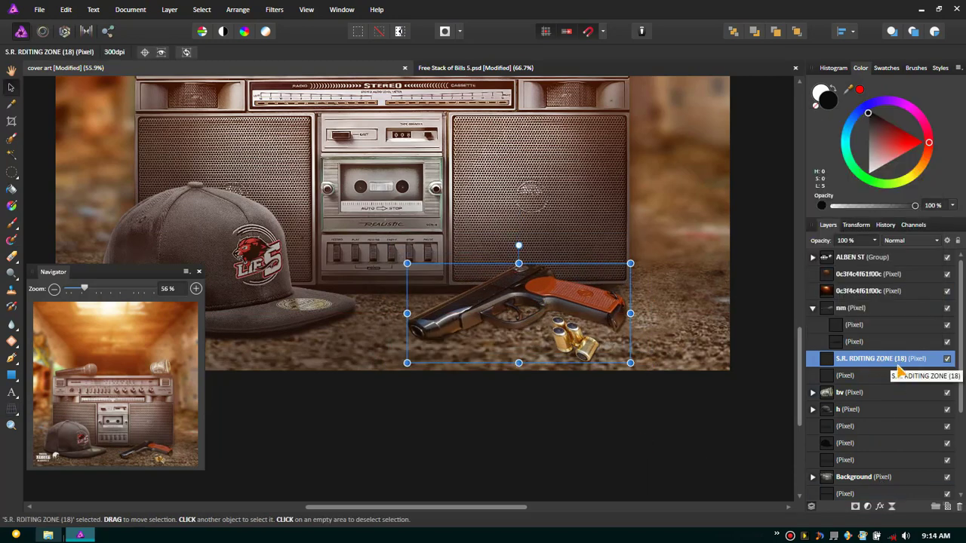
{"action": "left_click_drag", "start_coordinate": [885, 470], "coordinate": [889, 468]}
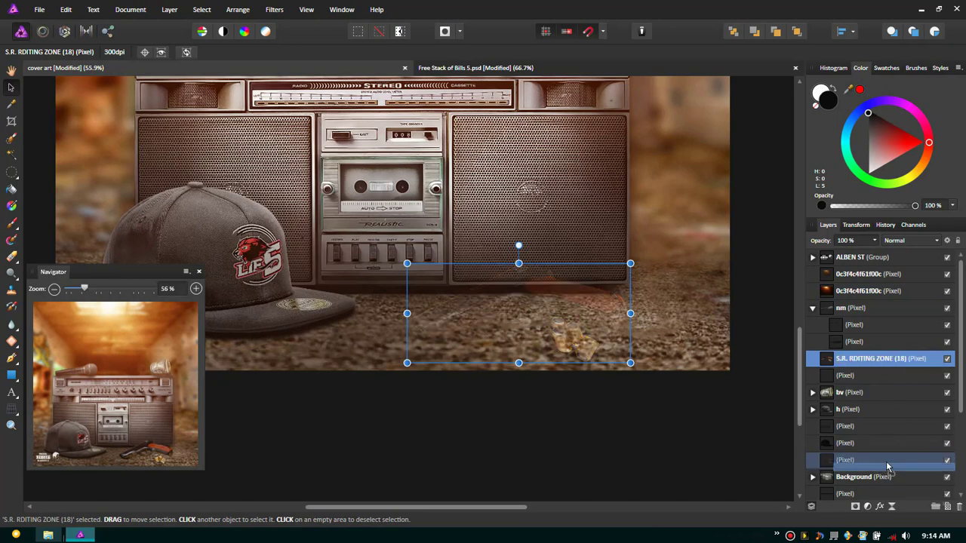
{"action": "left_click_drag", "start_coordinate": [887, 469], "coordinate": [889, 477]}
Step: Erase the loose bullets from the pistol layer with the Erase Brush
{"action": "key", "text": "e"}
{"action": "scroll", "coordinate": [551, 298], "scroll_direction": "up", "scroll_amount": 5}
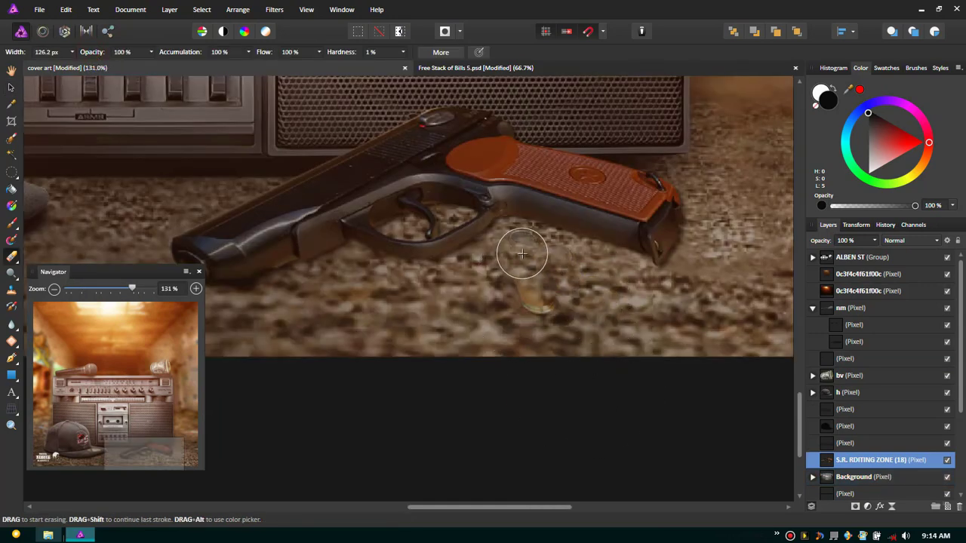
{"action": "scroll", "coordinate": [549, 322], "scroll_direction": "down", "scroll_amount": 5}
{"action": "left_click", "coordinate": [274, 9]}
{"action": "mouse_move", "coordinate": [282, 163]}
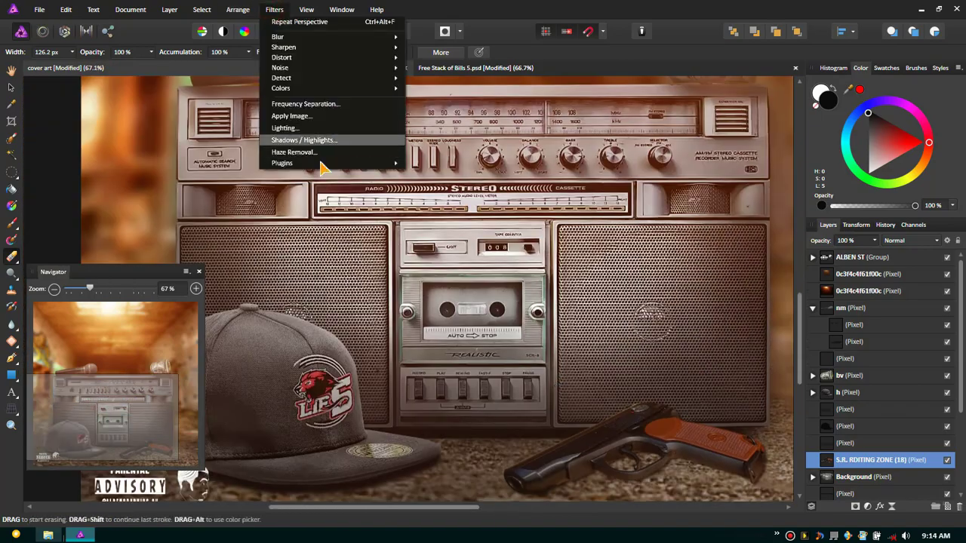
Step: Apply Topaz Adjust's alben pop low fi preset to the pistol and save the cover document
{"action": "left_click", "coordinate": [396, 191]}
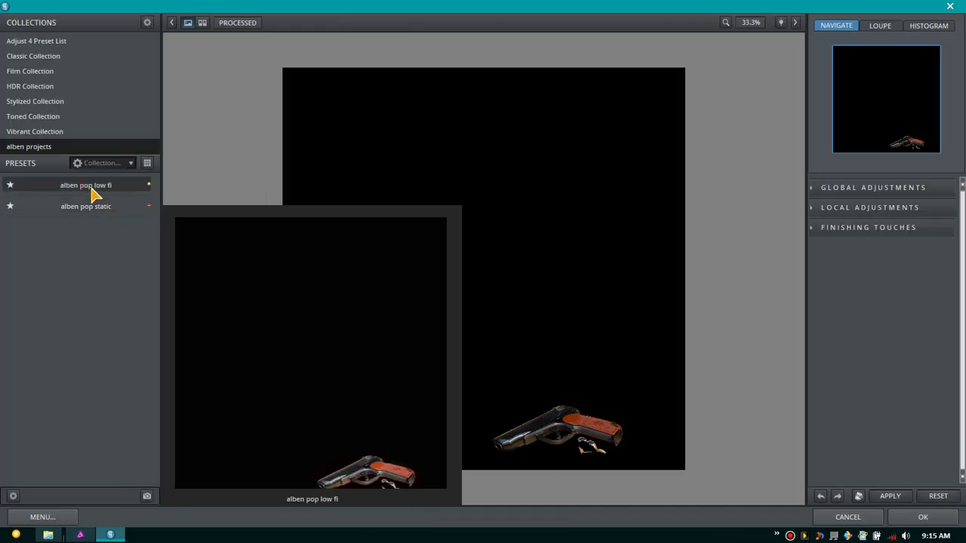
{"action": "left_click", "coordinate": [937, 525]}
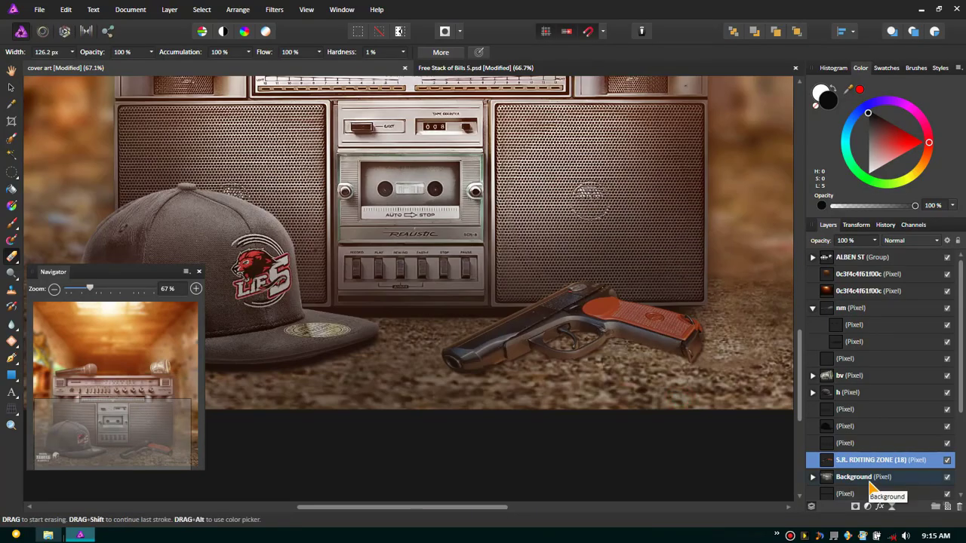
{"action": "left_click", "coordinate": [39, 9]}
{"action": "left_click", "coordinate": [64, 178]}
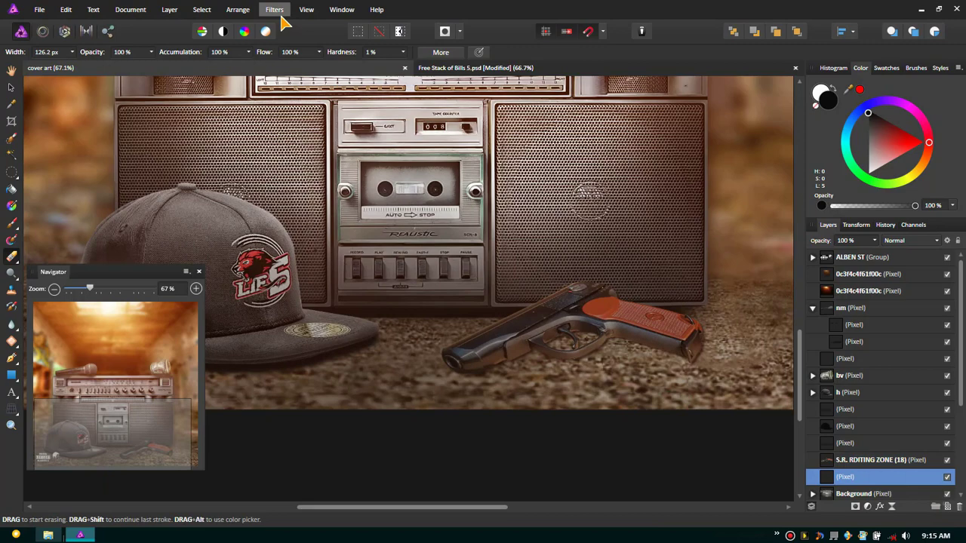
{"action": "left_click", "coordinate": [276, 11]}
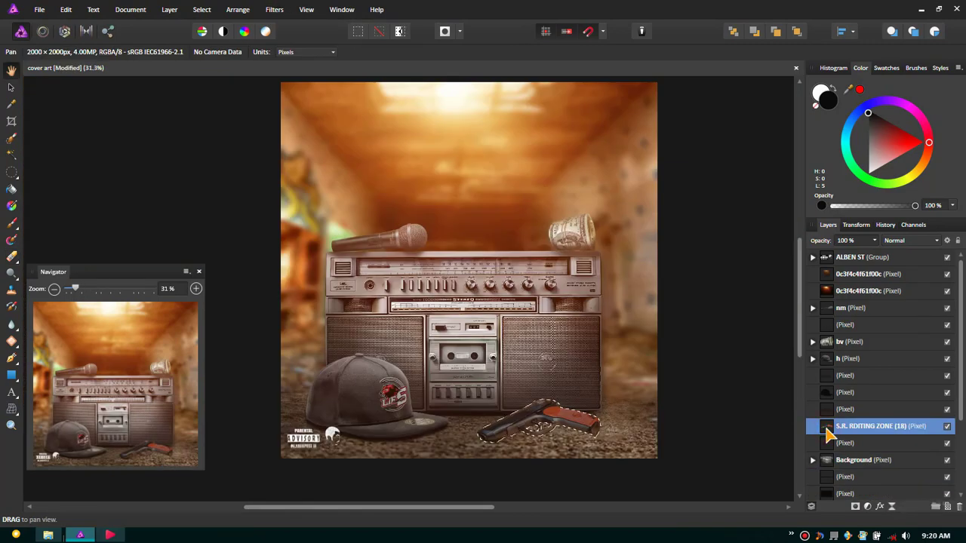
{"action": "left_click", "coordinate": [868, 444]}
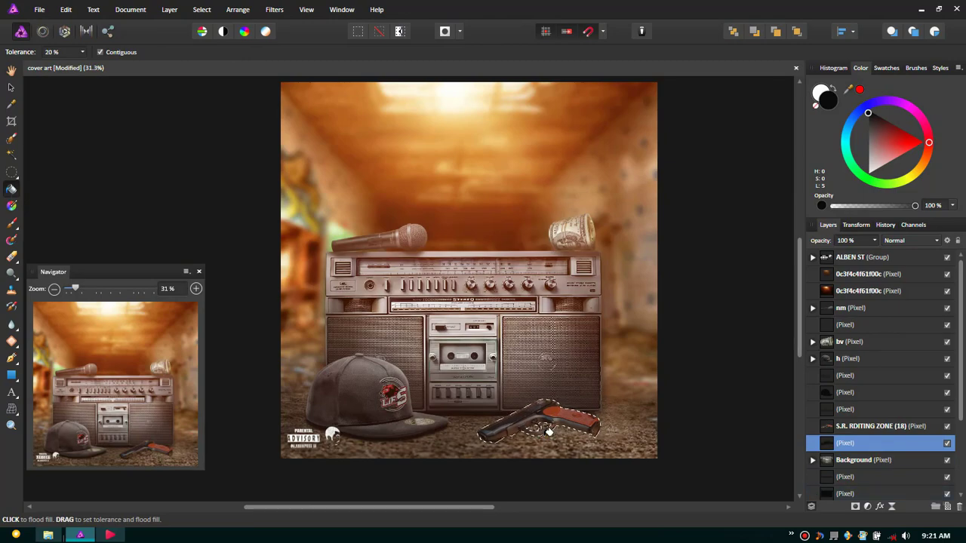
Step: Preview a Gaussian Blur on the pistol, cancel it, and add an empty pixel layer above Background
{"action": "key", "text": "v"}
{"action": "scroll", "coordinate": [519, 428], "scroll_direction": "up", "scroll_amount": 4}
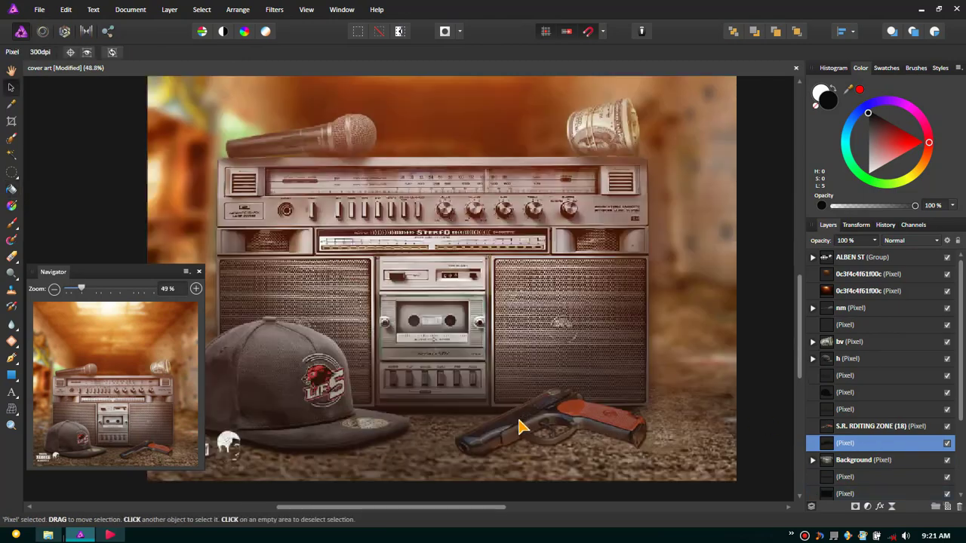
{"action": "left_click", "coordinate": [274, 9]}
{"action": "mouse_move", "coordinate": [279, 20]}
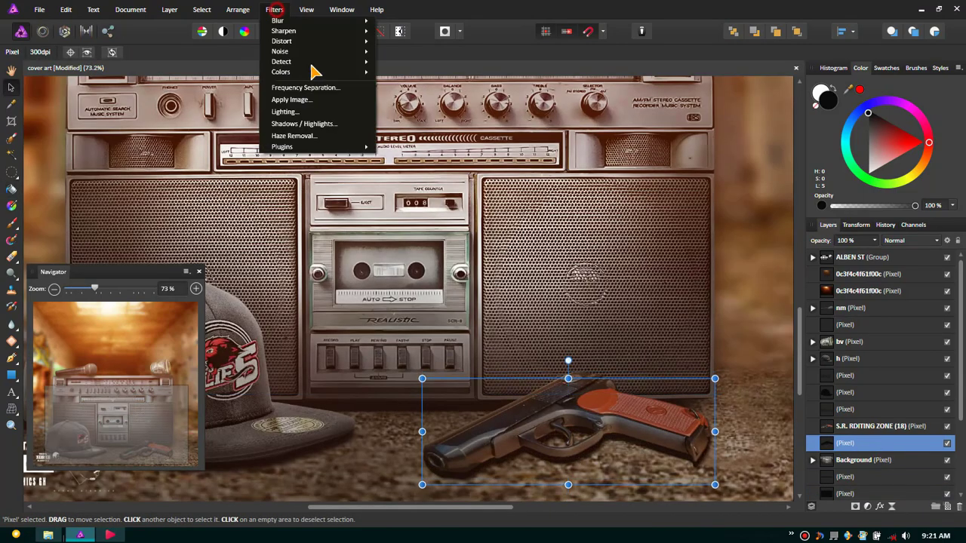
{"action": "left_click", "coordinate": [410, 34]}
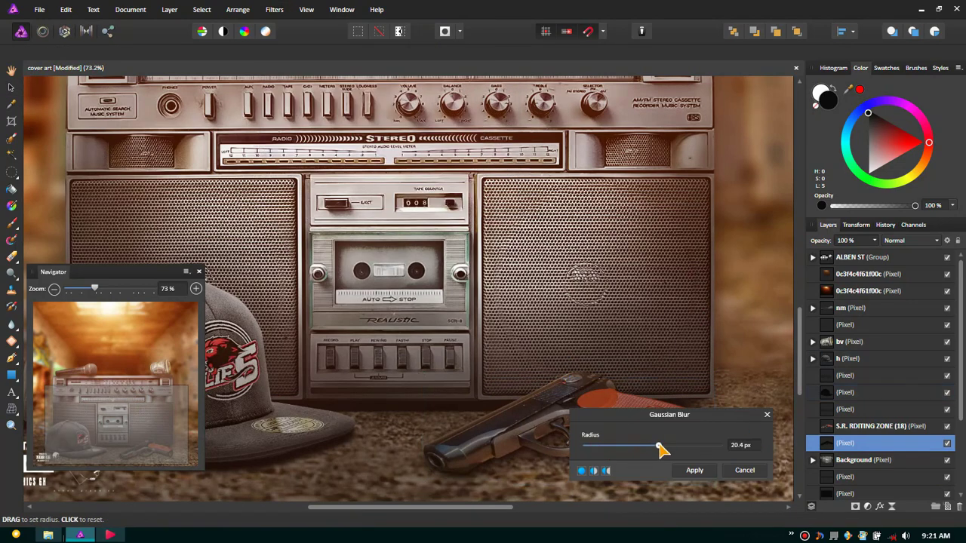
{"action": "left_click", "coordinate": [744, 470]}
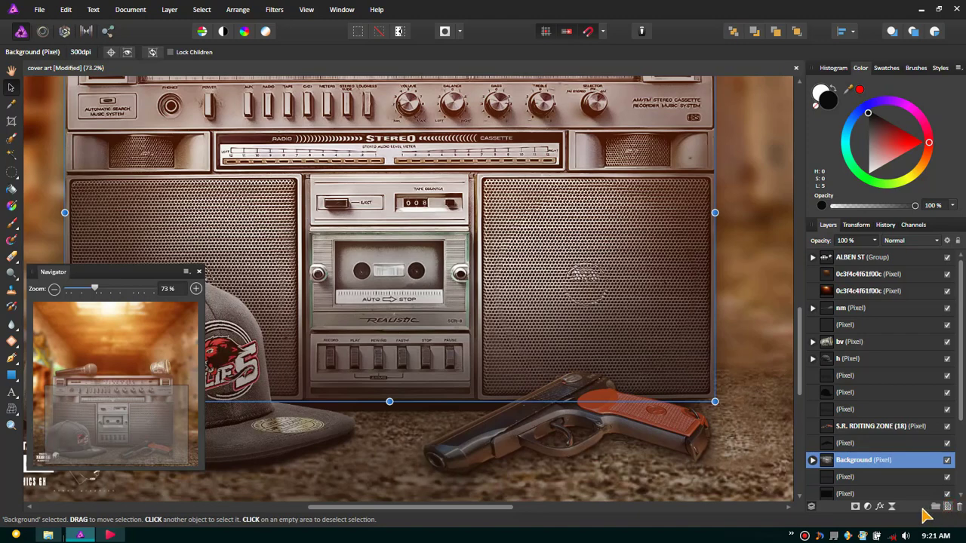
{"action": "left_click", "coordinate": [947, 506]}
Step: Set up a hard 2 px paint brush at 100% hardness and bring up the colour wheel
{"action": "key", "text": "b"}
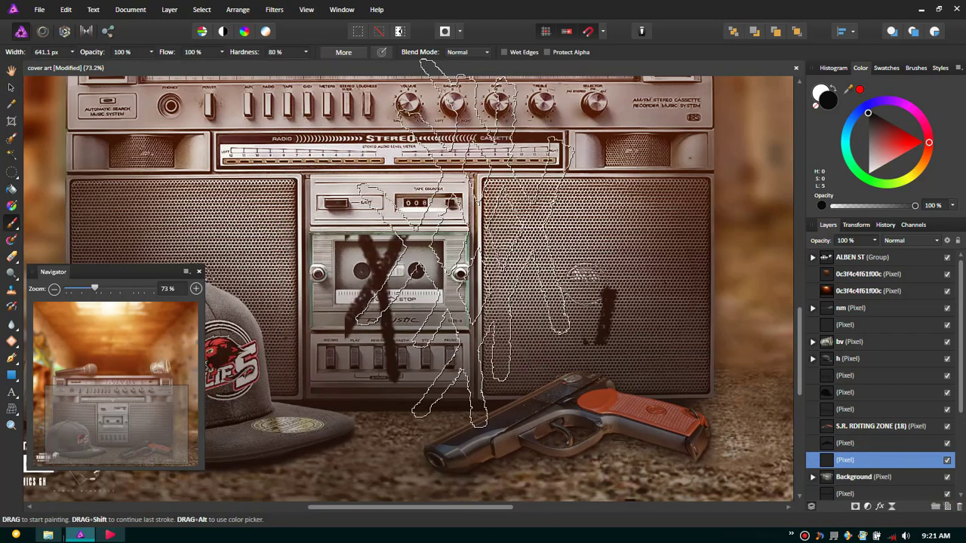
{"action": "left_click", "coordinate": [916, 68]}
{"action": "left_click", "coordinate": [863, 130]}
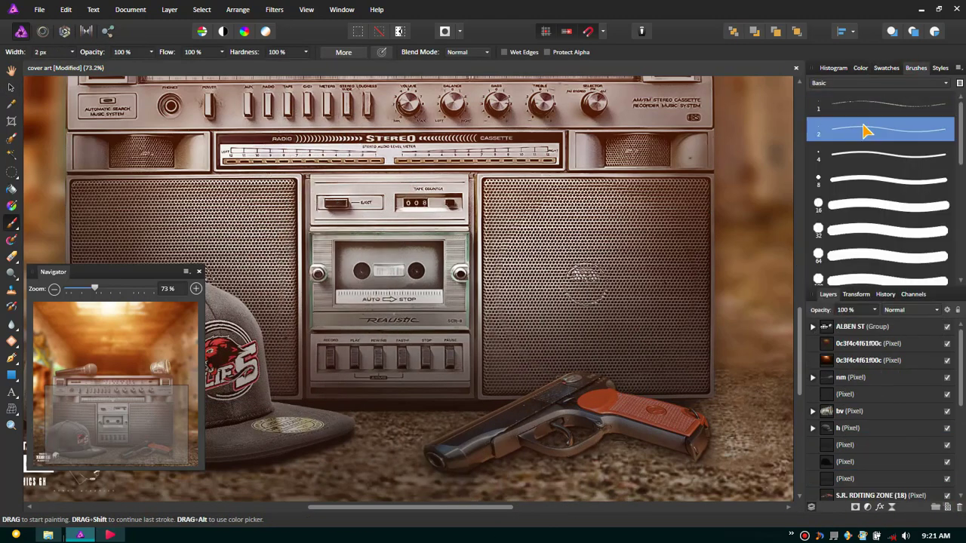
{"action": "left_click_drag", "start_coordinate": [306, 52], "coordinate": [301, 68]}
{"action": "scroll", "coordinate": [513, 442], "scroll_direction": "up", "scroll_amount": 2}
{"action": "scroll", "coordinate": [380, 368], "scroll_direction": "up", "scroll_amount": 3}
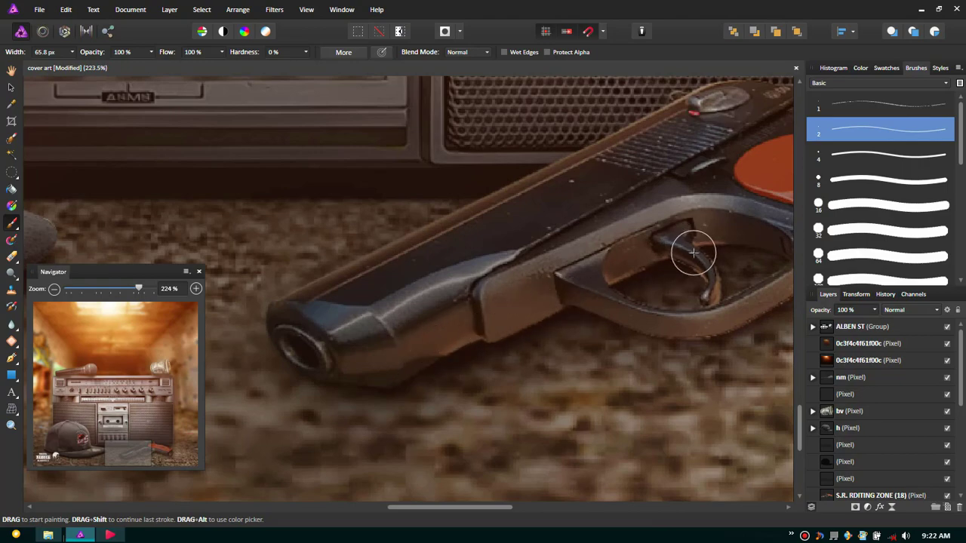
{"action": "left_click_drag", "start_coordinate": [693, 252], "coordinate": [516, 323]}
{"action": "left_click", "coordinate": [861, 68]}
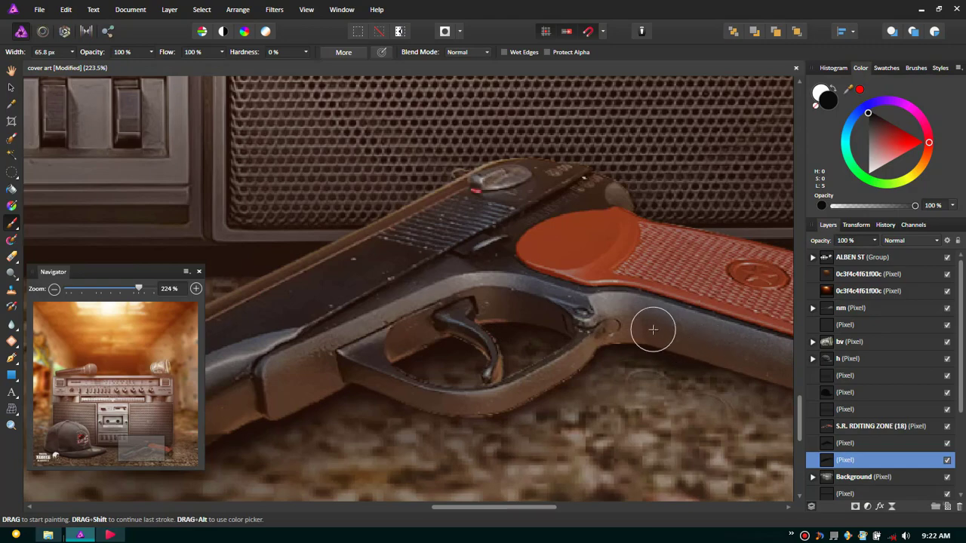
Step: Paint a darker shadow under the gun's lower edge and lighten the shadow under its grip
{"action": "scroll", "coordinate": [544, 395], "scroll_direction": "right", "scroll_amount": 3}
{"action": "scroll", "coordinate": [644, 403], "scroll_direction": "right", "scroll_amount": 3}
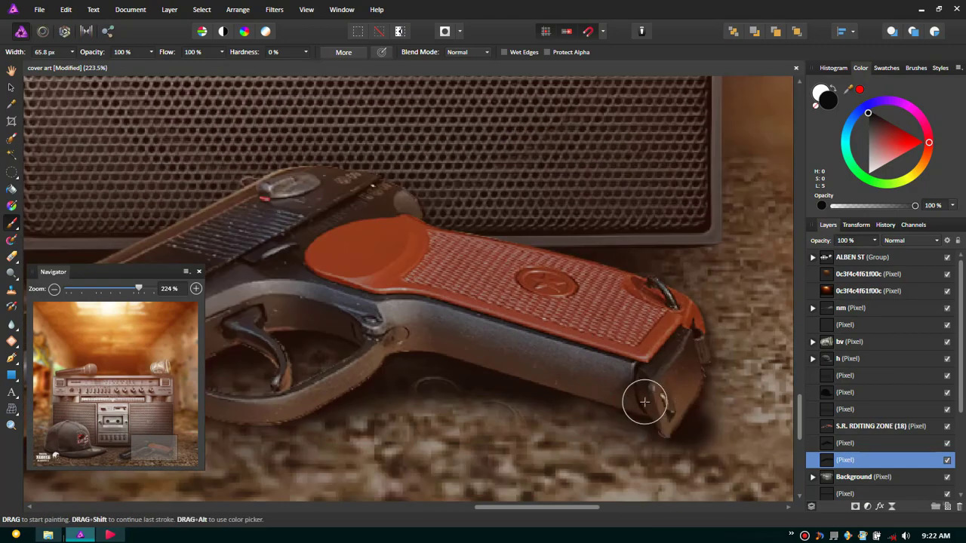
{"action": "left_click_drag", "start_coordinate": [606, 387], "coordinate": [509, 354]}
{"action": "left_click", "coordinate": [898, 427]}
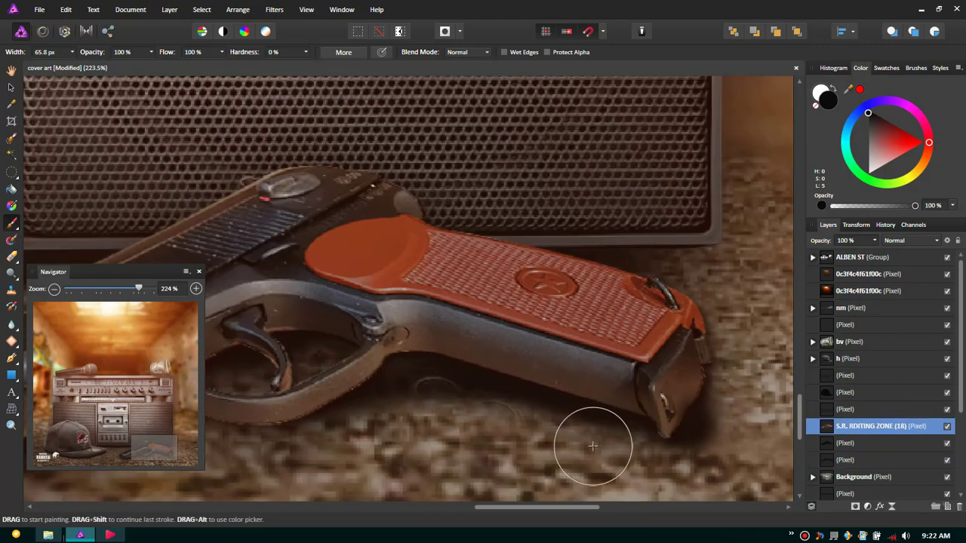
{"action": "key", "text": "e"}
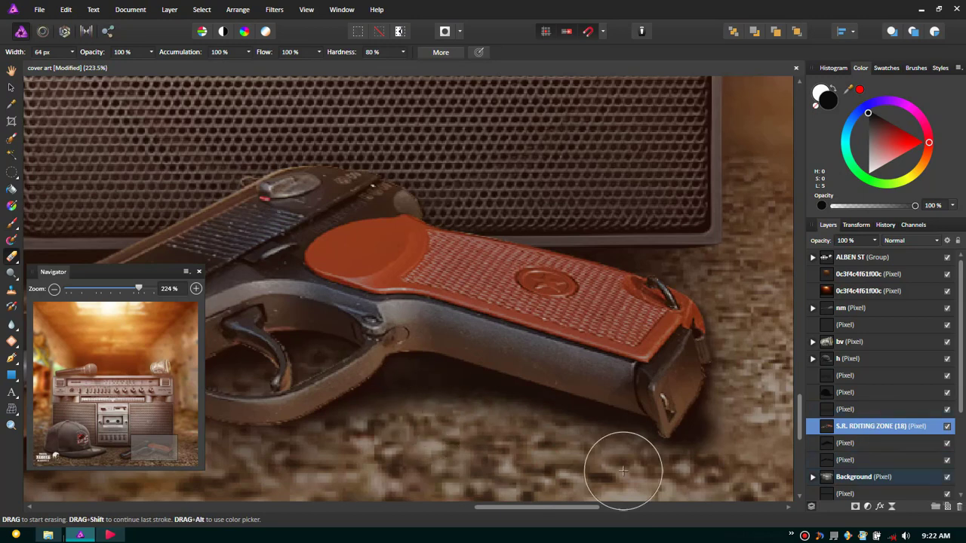
{"action": "key", "text": "alt+bracketleft"}
{"action": "key", "text": "alt+bracketleft"}
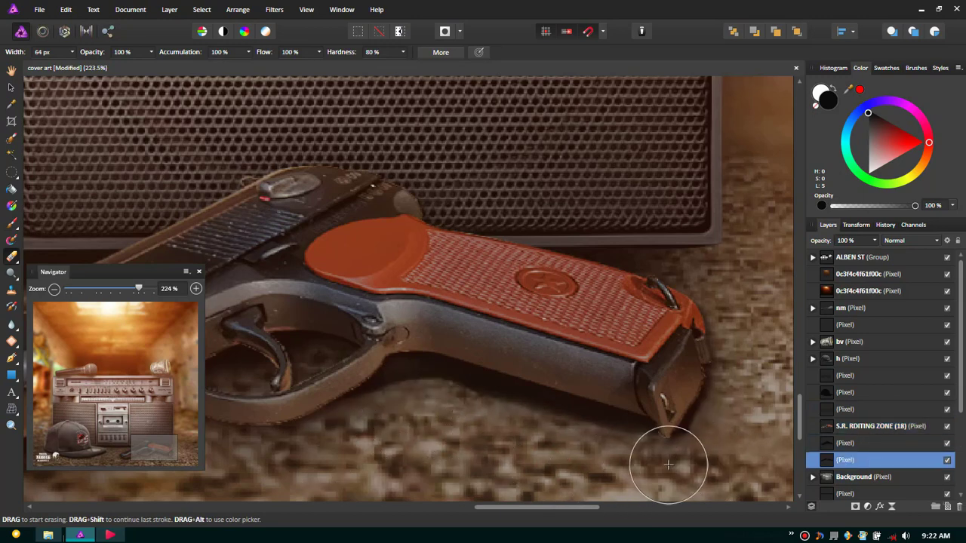
{"action": "left_click_drag", "start_coordinate": [668, 465], "coordinate": [447, 423]}
Step: Paint the inside of the pistol's trigger guard dark
{"action": "key", "text": "b"}
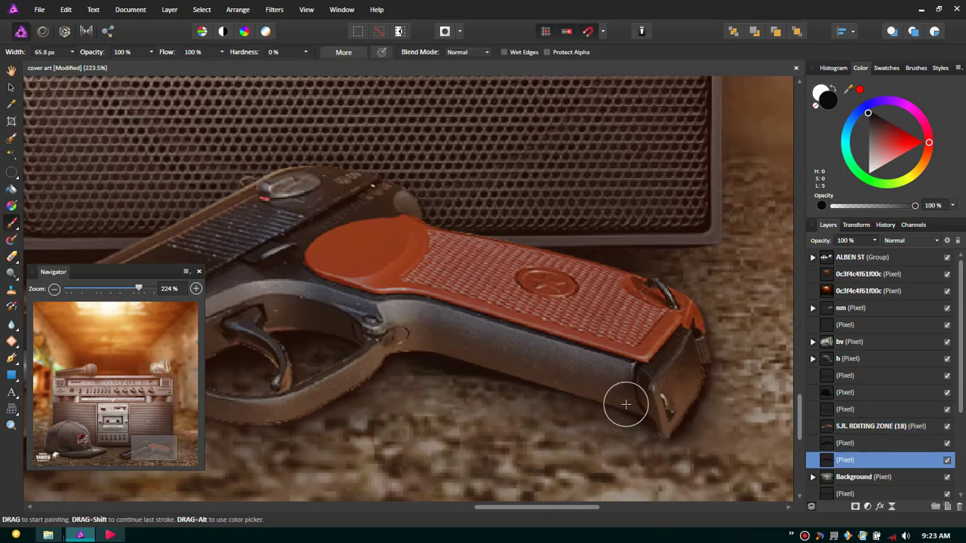
{"action": "left_click_drag", "start_coordinate": [412, 347], "coordinate": [647, 353]}
{"action": "left_click_drag", "start_coordinate": [444, 326], "coordinate": [498, 391]}
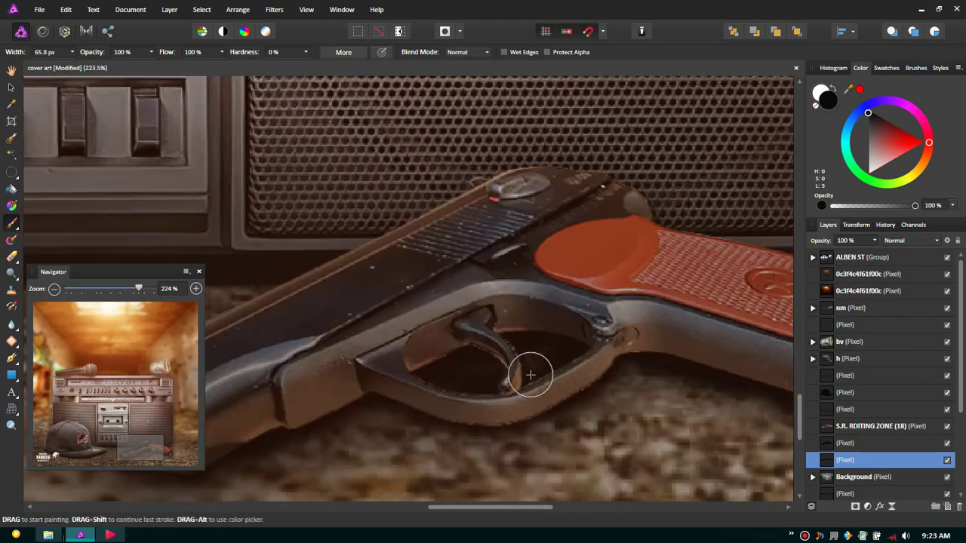
{"action": "left_click_drag", "start_coordinate": [351, 393], "coordinate": [562, 400]}
{"action": "scroll", "coordinate": [407, 451], "scroll_direction": "down", "scroll_amount": 5}
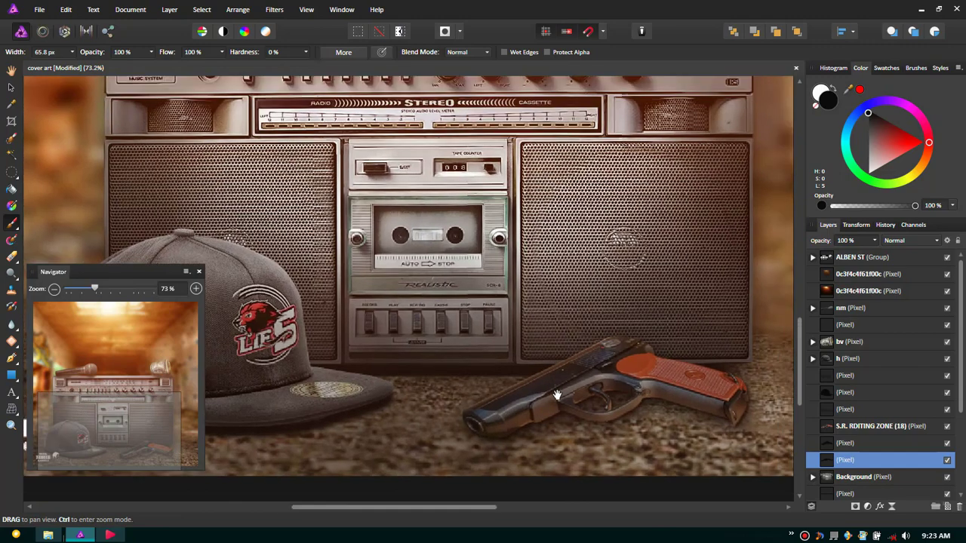
{"action": "scroll", "coordinate": [468, 430], "scroll_direction": "up", "scroll_amount": 5}
{"action": "scroll", "coordinate": [491, 418], "scroll_direction": "up", "scroll_amount": 2}
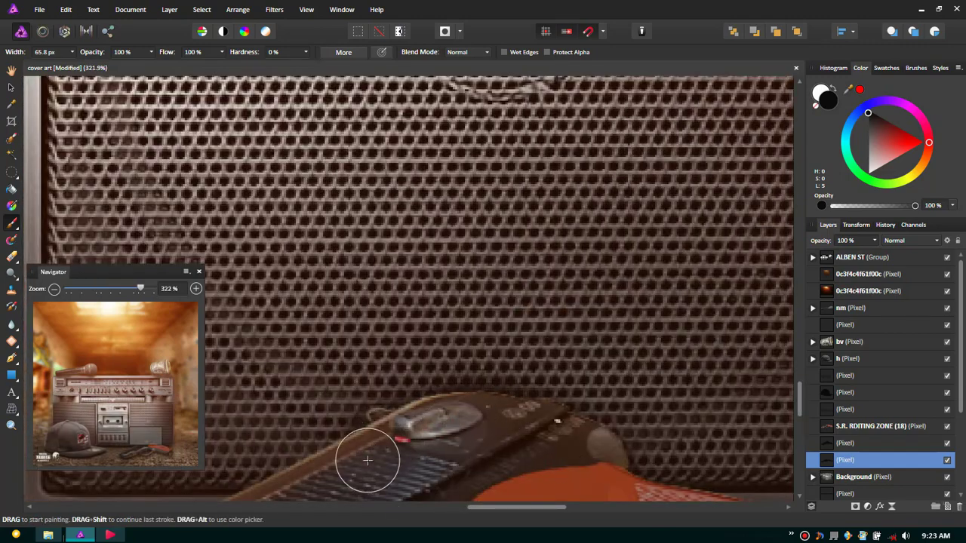
Step: Pan across the red grip and zoom out to review the whole boombox scene
{"action": "left_click_drag", "start_coordinate": [608, 479], "coordinate": [552, 328]}
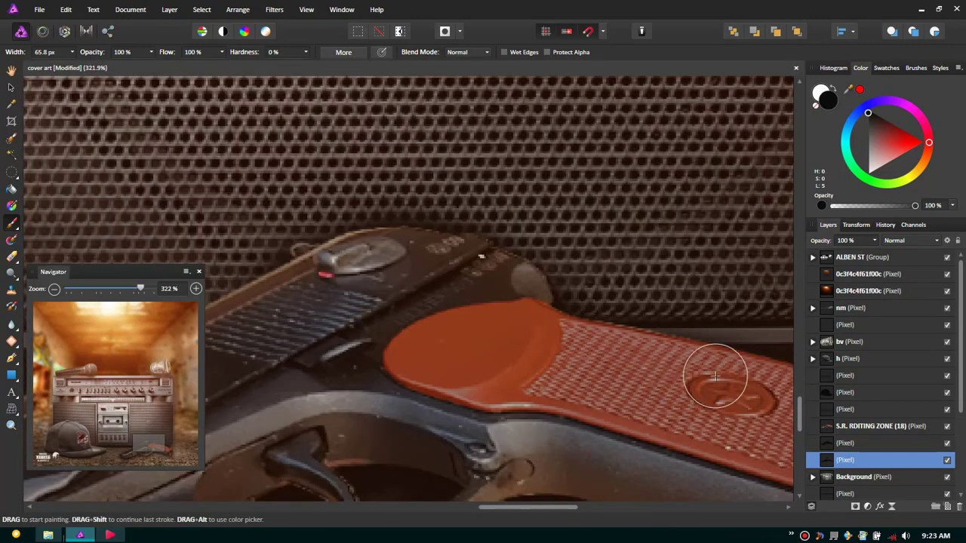
{"action": "scroll", "coordinate": [527, 334], "scroll_direction": "left", "scroll_amount": 5}
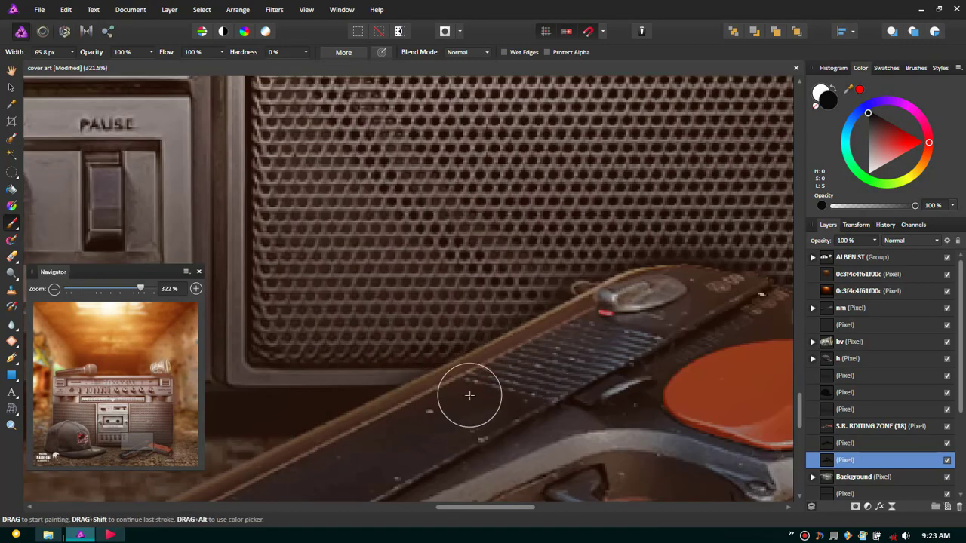
{"action": "scroll", "coordinate": [383, 448], "scroll_direction": "down", "scroll_amount": 10}
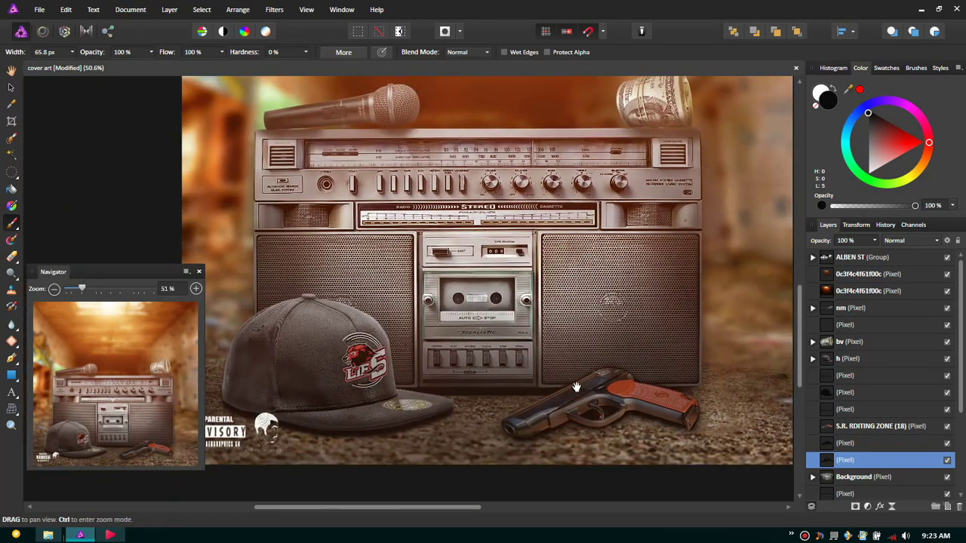
{"action": "left_click_drag", "start_coordinate": [575, 431], "coordinate": [594, 427]}
{"action": "scroll", "coordinate": [594, 427], "scroll_direction": "down", "scroll_amount": 5}
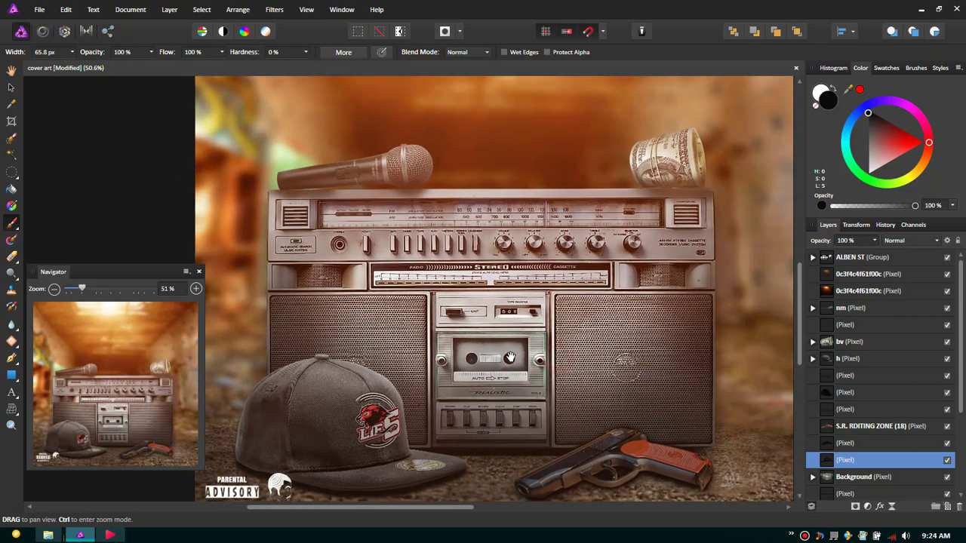
{"action": "scroll", "coordinate": [510, 356], "scroll_direction": "up", "scroll_amount": 4}
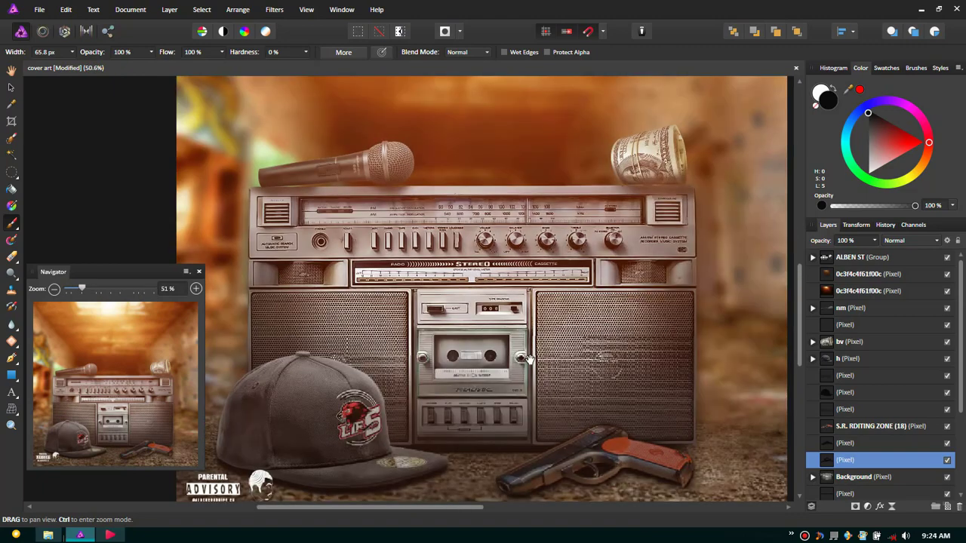
{"action": "scroll", "coordinate": [510, 356], "scroll_direction": "down", "scroll_amount": 1}
{"action": "mouse_move", "coordinate": [78, 479]}
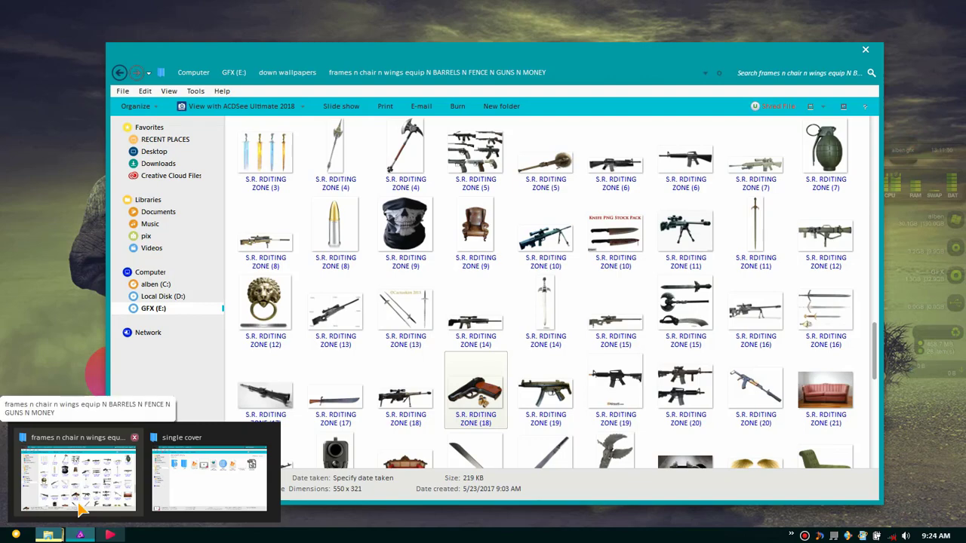
{"action": "left_click", "coordinate": [81, 510]}
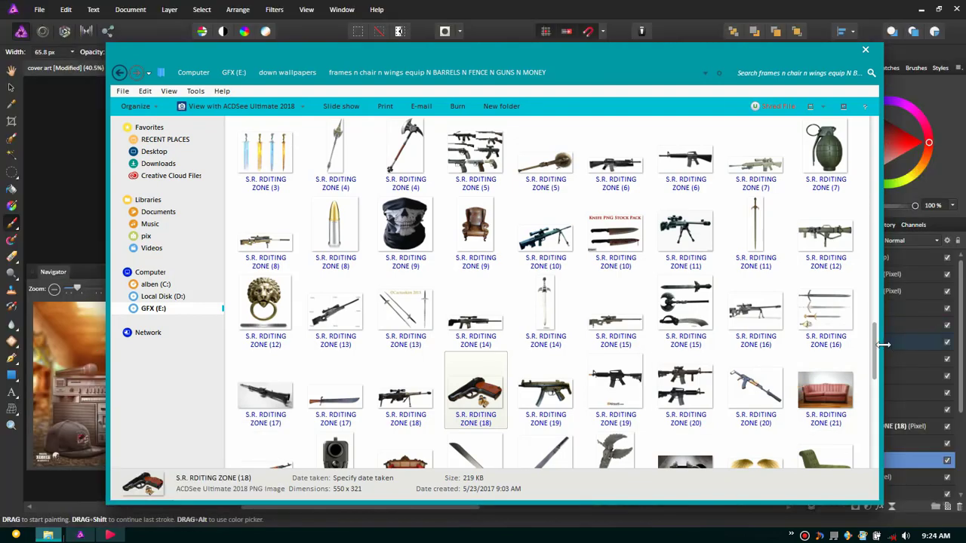
{"action": "mouse_move", "coordinate": [877, 354]}
{"action": "left_mouse_down"}
{"action": "mouse_move", "coordinate": [887, 151]}
{"action": "mouse_move", "coordinate": [898, 253]}
{"action": "mouse_move", "coordinate": [902, 240]}
{"action": "left_mouse_up"}
{"action": "scroll", "coordinate": [544, 317], "scroll_direction": "up", "scroll_amount": 1}
{"action": "scroll", "coordinate": [545, 317], "scroll_direction": "up", "scroll_amount": 2}
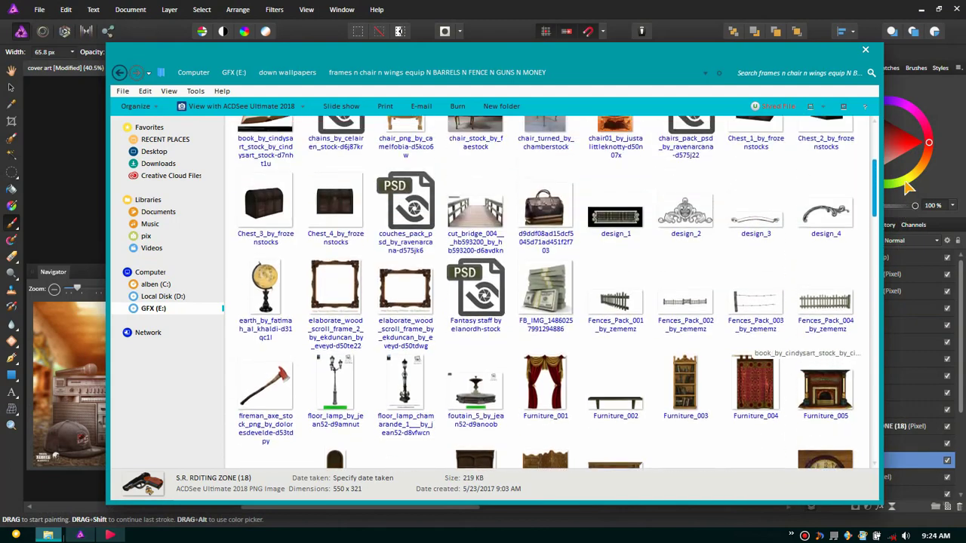
{"action": "scroll", "coordinate": [545, 317], "scroll_direction": "up", "scroll_amount": 2}
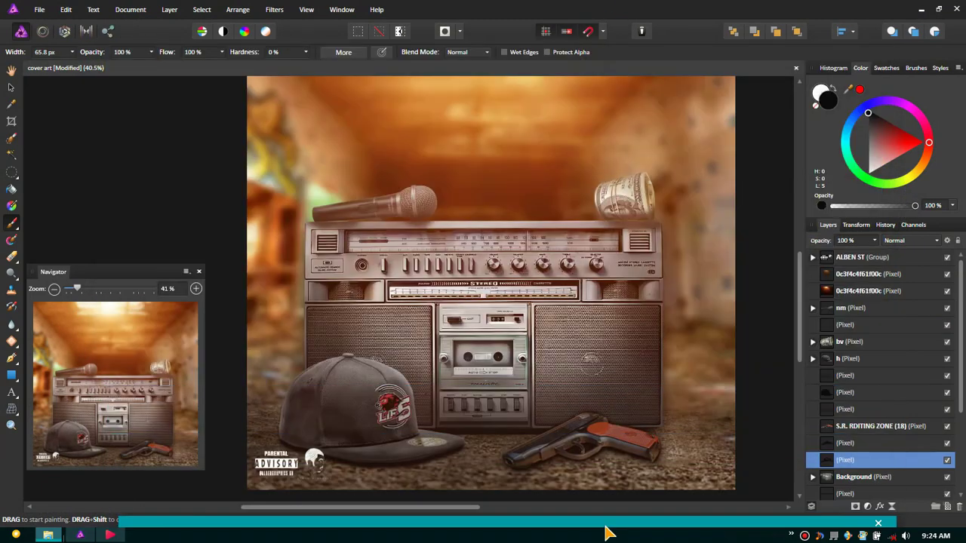
Step: Shrink the blood splatter over the boombox and keep its blend mode as Multiply
{"action": "left_click_drag", "start_coordinate": [659, 173], "coordinate": [616, 199]}
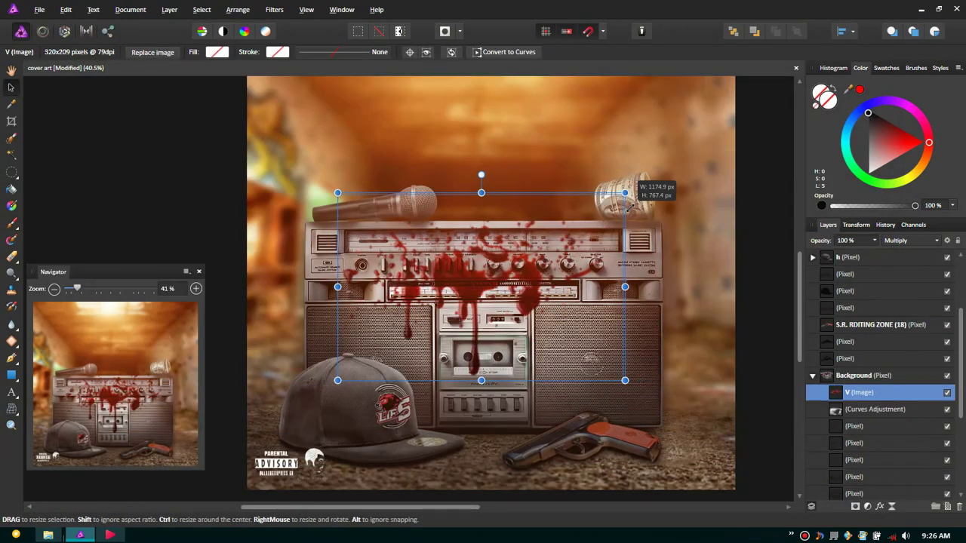
{"action": "left_click_drag", "start_coordinate": [523, 305], "coordinate": [535, 294]}
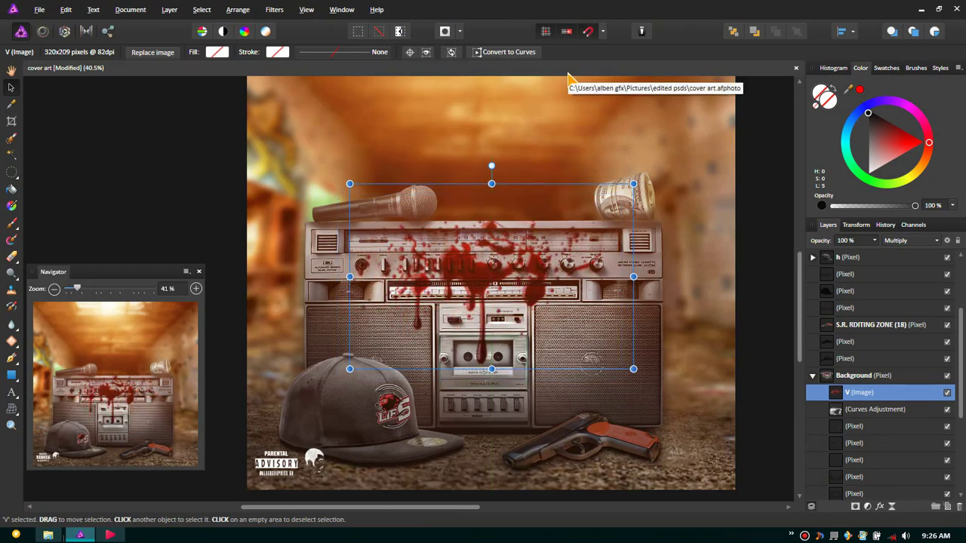
{"action": "left_click", "coordinate": [934, 240]}
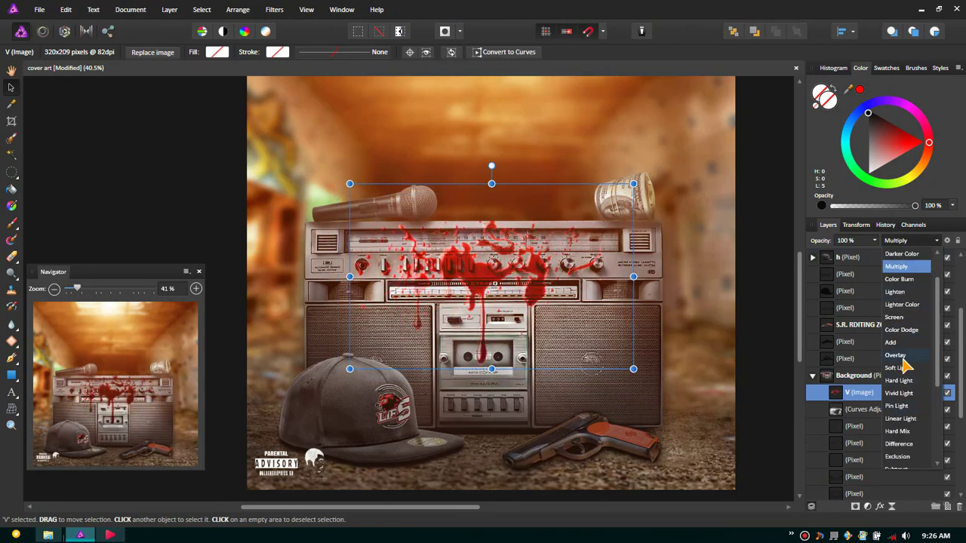
{"action": "scroll", "coordinate": [905, 468], "scroll_direction": "down", "scroll_amount": 2}
{"action": "scroll", "coordinate": [905, 467], "scroll_direction": "down", "scroll_amount": 2}
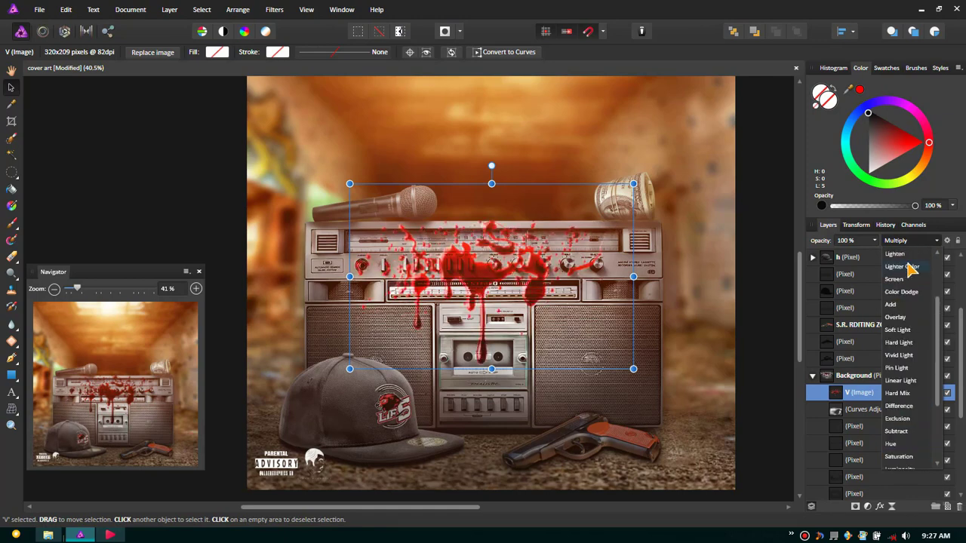
{"action": "scroll", "coordinate": [910, 310], "scroll_direction": "up", "scroll_amount": 5}
{"action": "left_click", "coordinate": [908, 283]}
{"action": "double_click", "coordinate": [868, 394]}
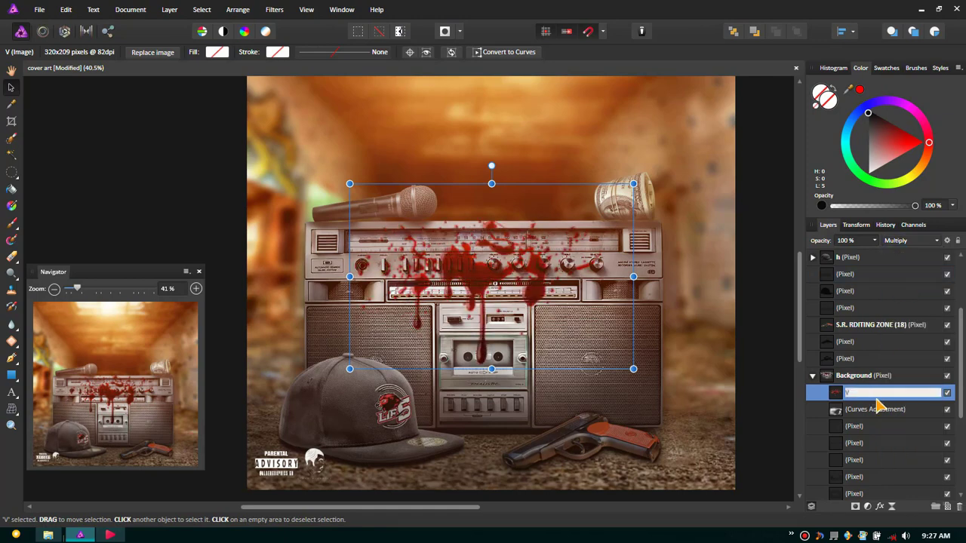
Step: Apply Auto Levels to the splatter and launch Topaz Adjust on it
{"action": "left_click", "coordinate": [274, 10]}
{"action": "mouse_move", "coordinate": [280, 88]}
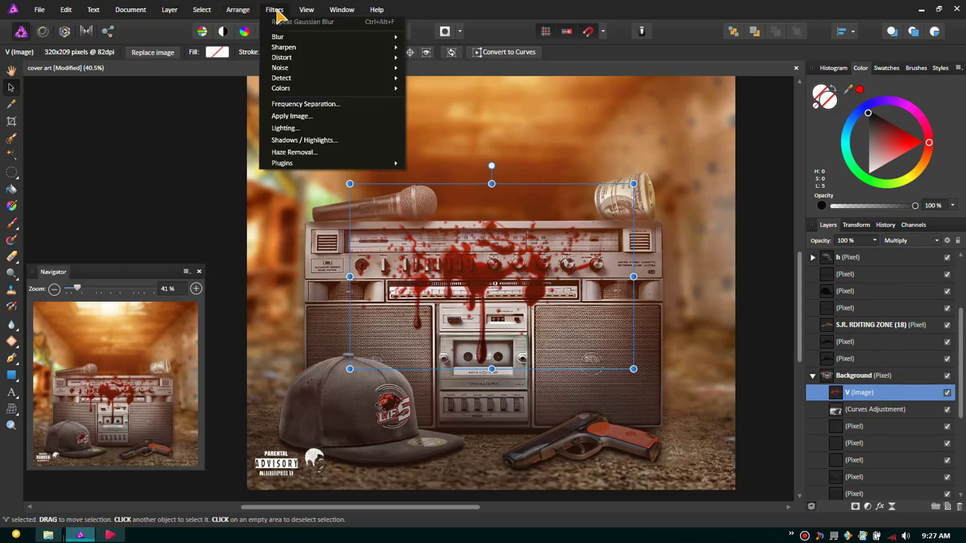
{"action": "left_click", "coordinate": [436, 91]}
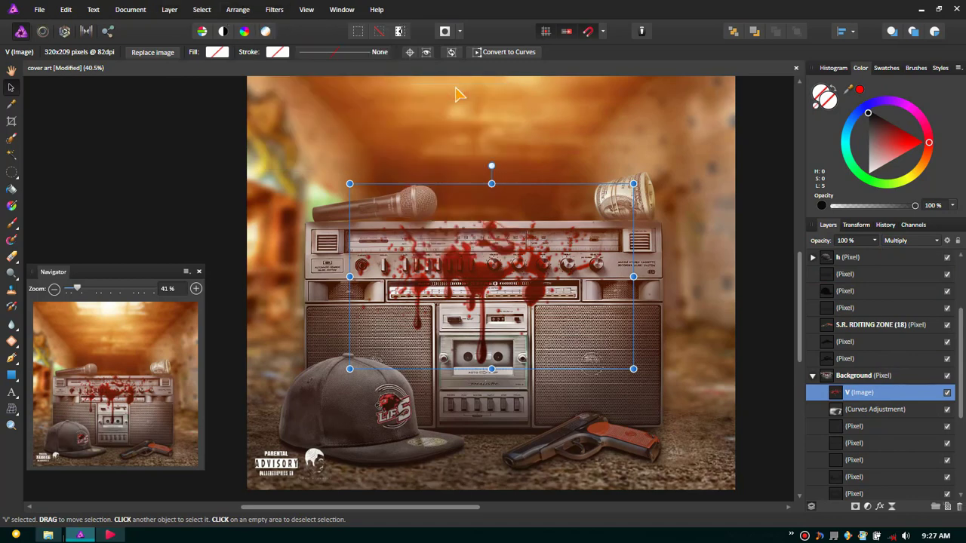
{"action": "left_click", "coordinate": [273, 10]}
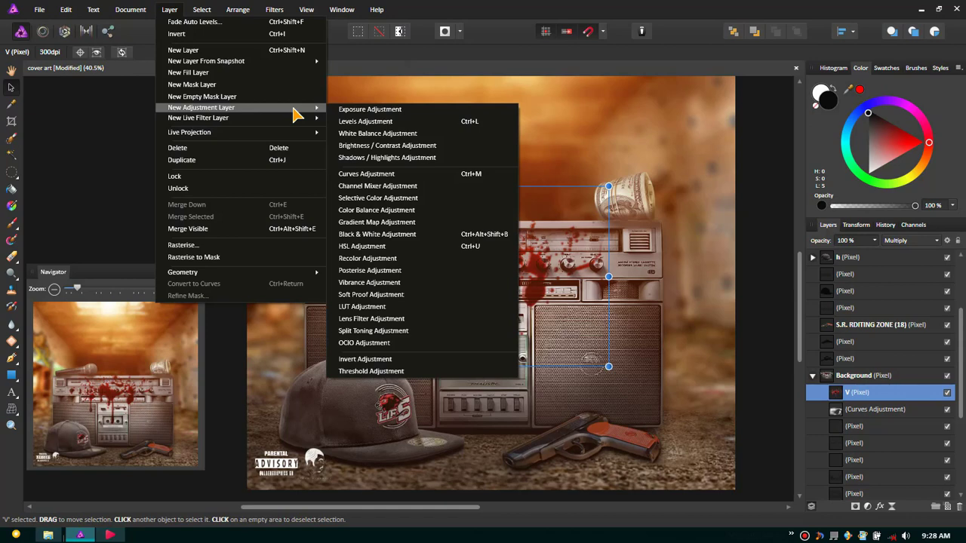
{"action": "mouse_move", "coordinate": [198, 118]}
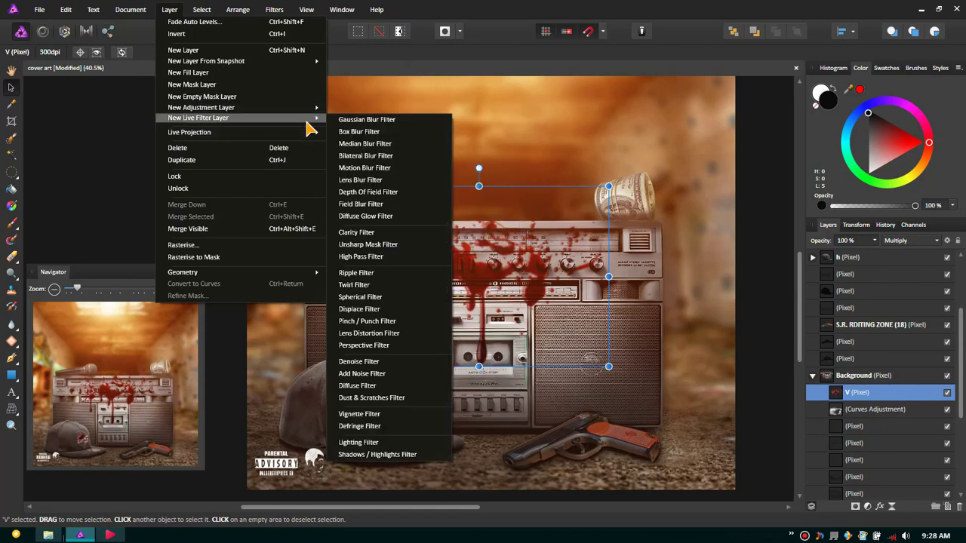
{"action": "left_click", "coordinate": [815, 396]}
{"action": "right_click", "coordinate": [815, 394]}
{"action": "left_click", "coordinate": [276, 17]}
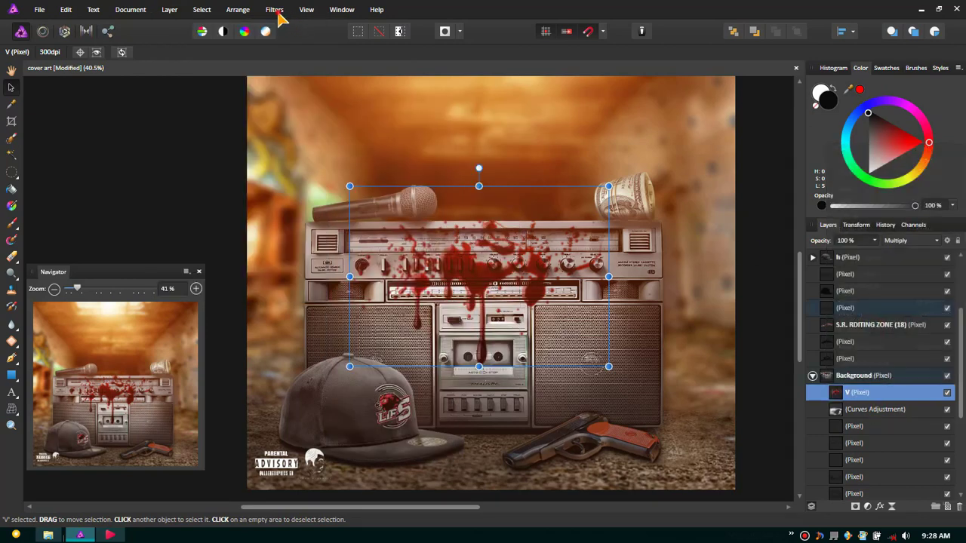
{"action": "left_click", "coordinate": [276, 10]}
{"action": "left_click", "coordinate": [463, 216]}
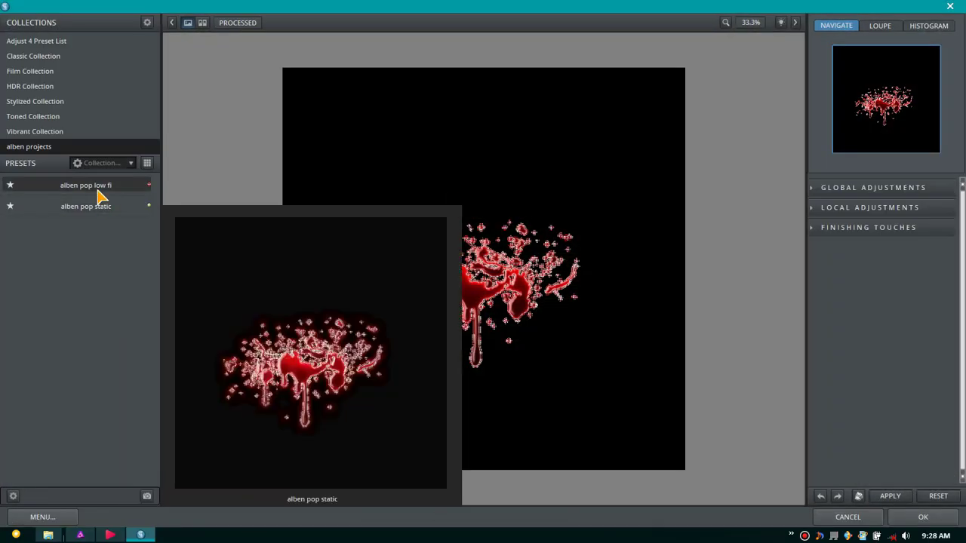
Step: Apply the HDR Collection's Heavy Pop Grunge preset to the splatter in Topaz Adjust
{"action": "left_click", "coordinate": [46, 89]}
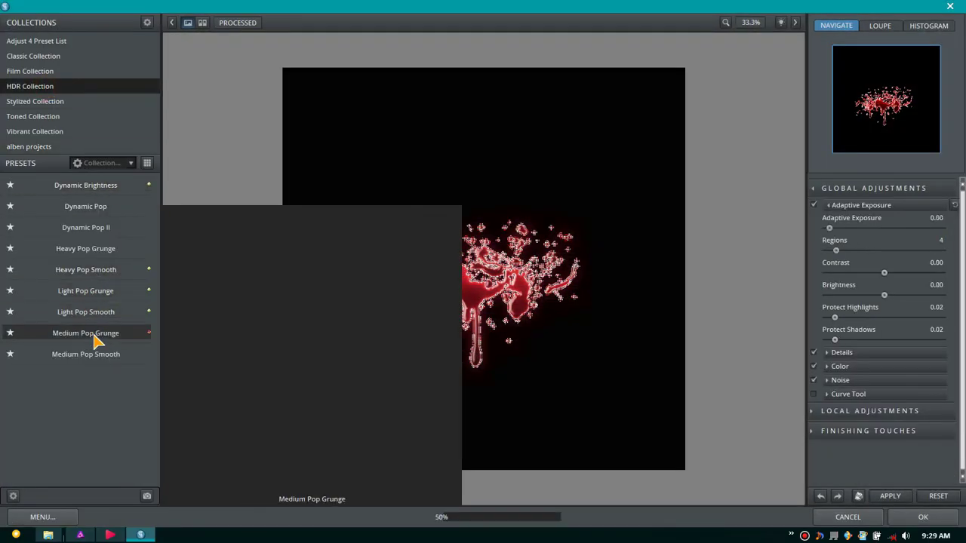
{"action": "left_click", "coordinate": [83, 249]}
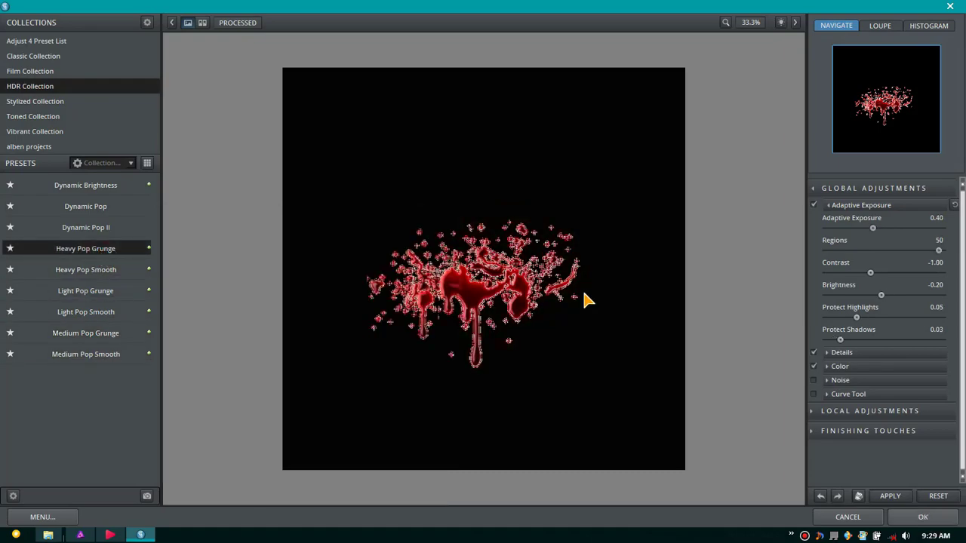
{"action": "key", "text": "ctrl+s"}
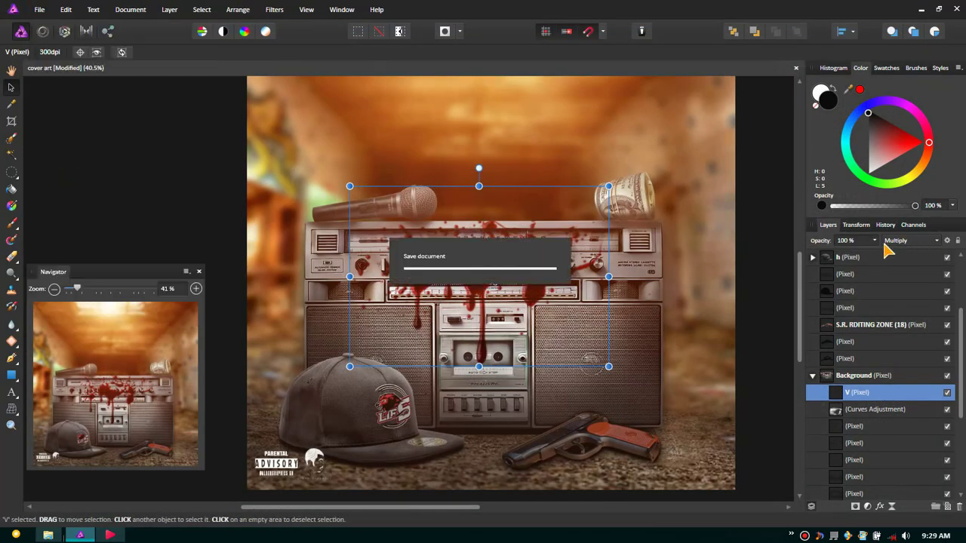
Step: Lower the blood splatter layer's opacity to 87% and keep it visible
{"action": "left_click", "coordinate": [874, 240]}
{"action": "left_click_drag", "start_coordinate": [870, 255], "coordinate": [868, 256]}
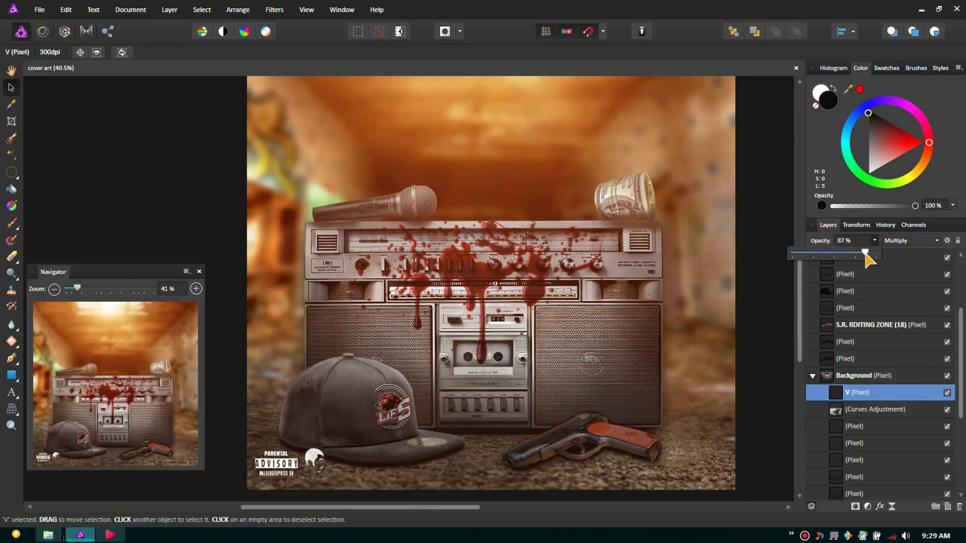
{"action": "scroll", "coordinate": [502, 265], "scroll_direction": "down", "scroll_amount": 1}
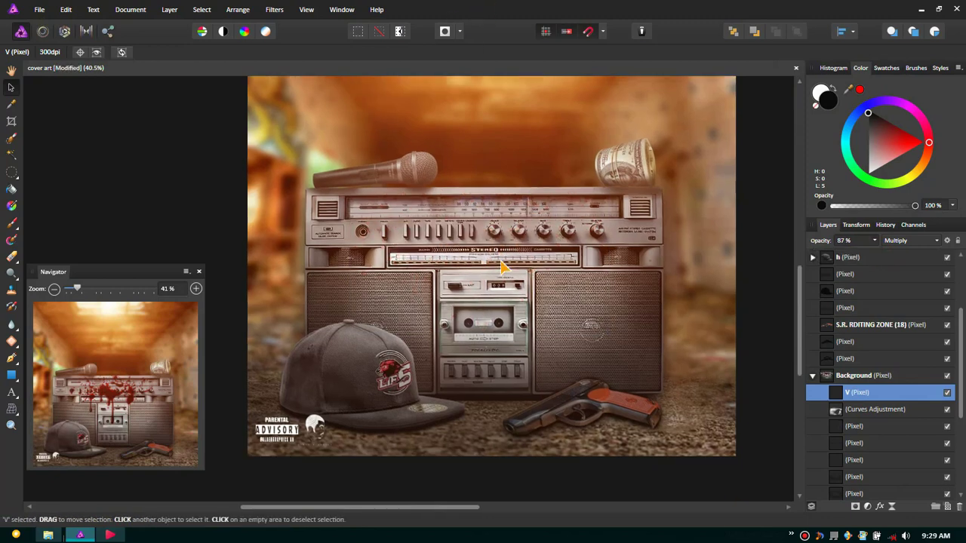
{"action": "left_click", "coordinate": [840, 394]}
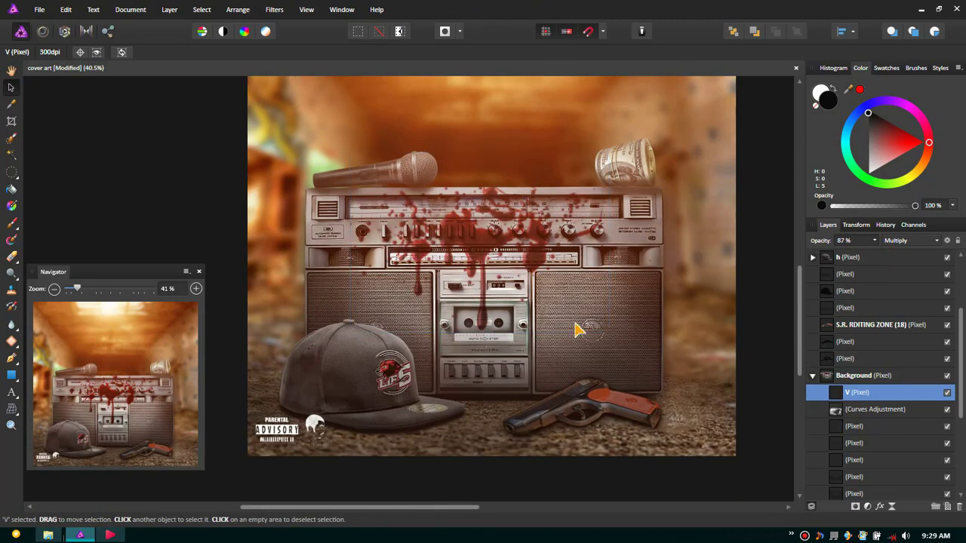
{"action": "scroll", "coordinate": [575, 330], "scroll_direction": "down", "scroll_amount": 1}
{"action": "left_click_drag", "start_coordinate": [962, 403], "coordinate": [961, 472]}
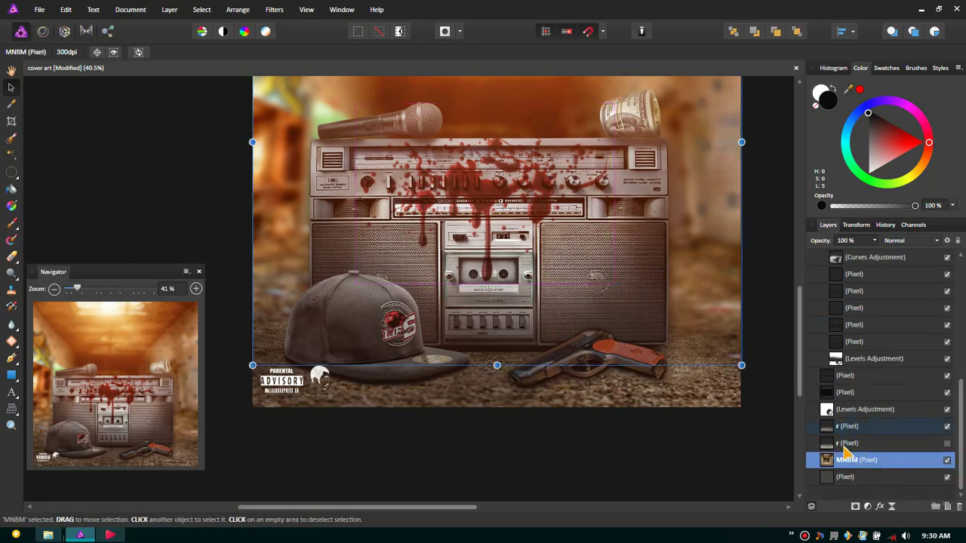
Step: Add a new pixel layer and nest it inside the r layer
{"action": "left_click", "coordinate": [849, 425]}
{"action": "left_click", "coordinate": [946, 507]}
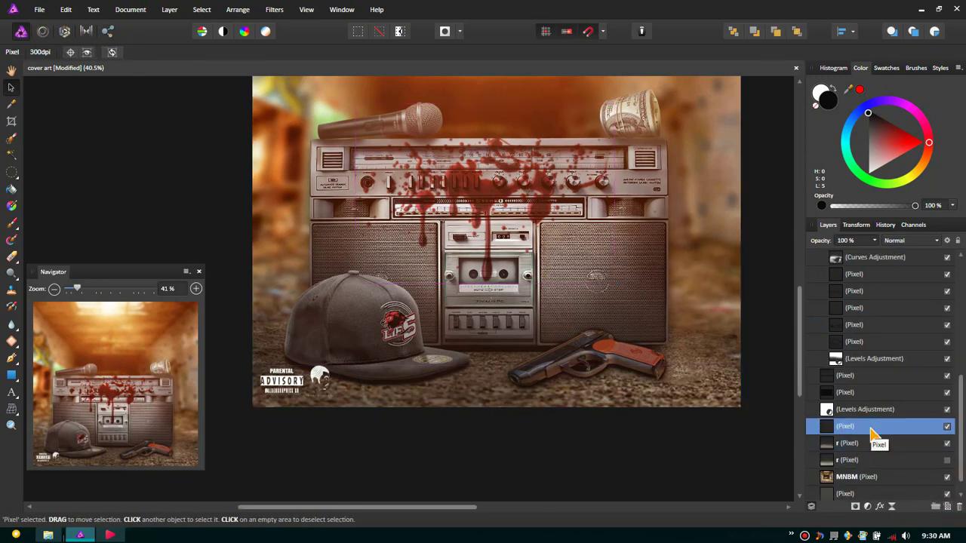
{"action": "left_click_drag", "start_coordinate": [871, 447], "coordinate": [819, 448]}
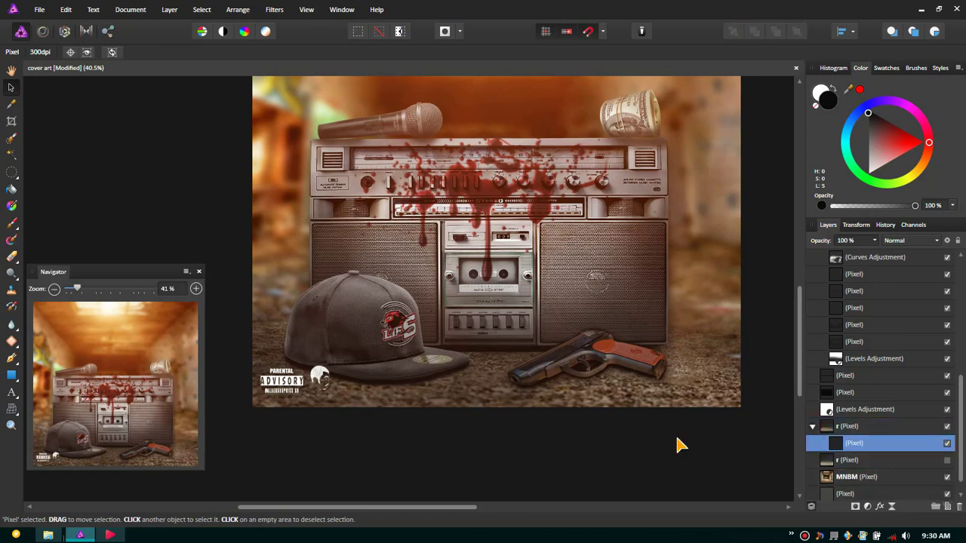
Step: Paint black shading along the bottom and right edges with a larger brush, at 58% opacity
{"action": "key", "text": "b"}
{"action": "key", "text": "bracketright"}
{"action": "key", "text": "bracketright"}
{"action": "key", "text": "bracketright"}
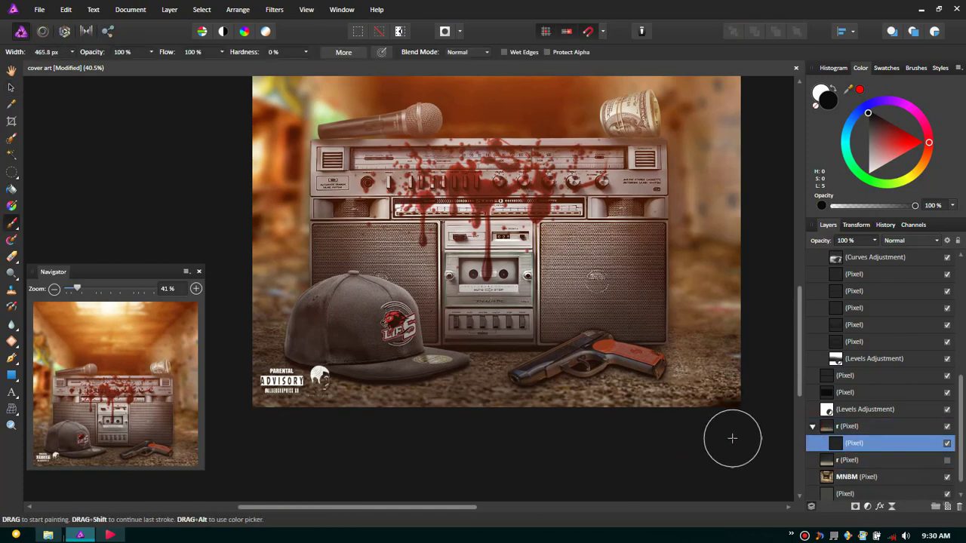
{"action": "mouse_move", "coordinate": [733, 440]}
{"action": "left_mouse_down"}
{"action": "mouse_move", "coordinate": [574, 448]}
{"action": "mouse_move", "coordinate": [282, 427]}
{"action": "mouse_move", "coordinate": [759, 395]}
{"action": "mouse_move", "coordinate": [266, 420]}
{"action": "mouse_move", "coordinate": [751, 380]}
{"action": "mouse_move", "coordinate": [747, 347]}
{"action": "left_mouse_up"}
{"action": "left_click", "coordinate": [874, 240]}
{"action": "left_click_drag", "start_coordinate": [875, 253], "coordinate": [844, 259]}
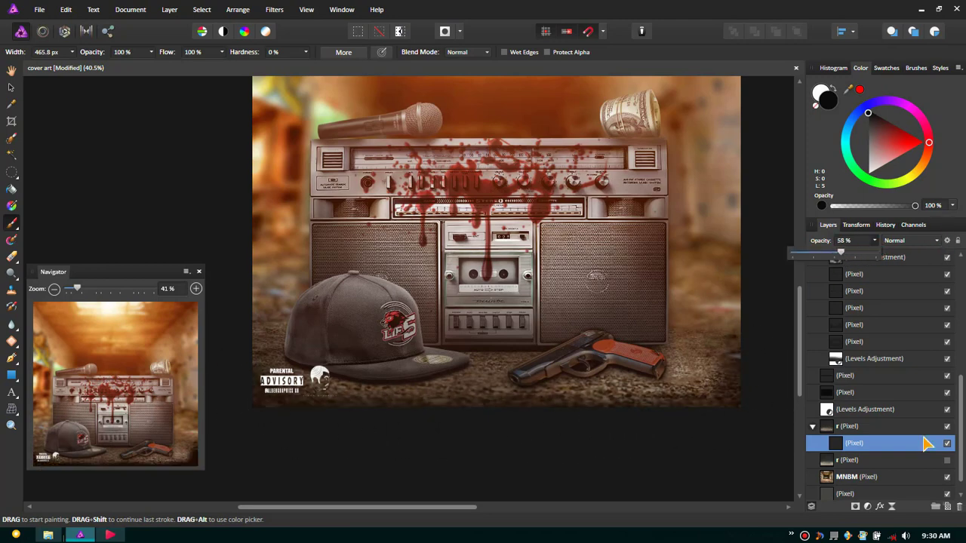
{"action": "left_click_drag", "start_coordinate": [962, 448], "coordinate": [962, 296]}
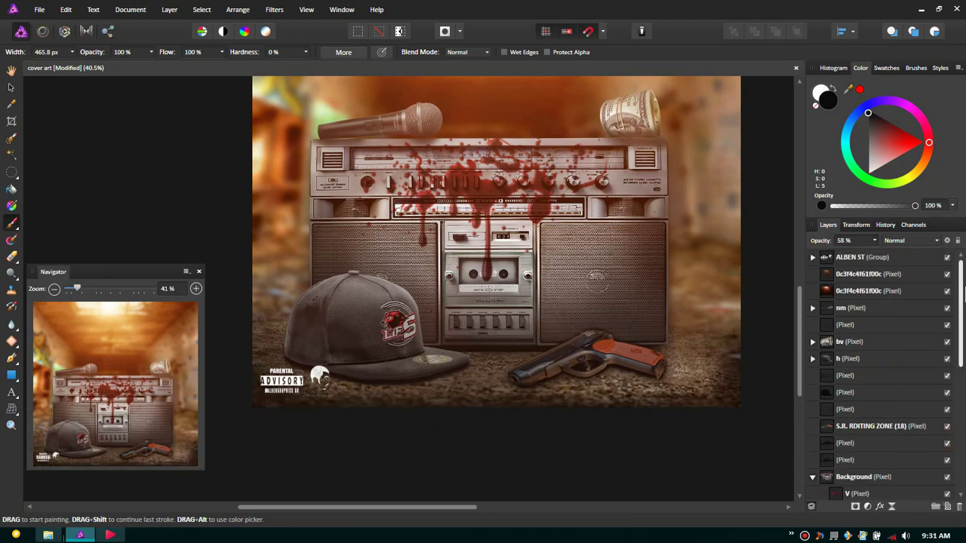
{"action": "left_click", "coordinate": [873, 274]}
Step: Add a new pixel layer and flood fill it black
{"action": "key", "text": "ctrl+shift+n"}
{"action": "left_click", "coordinate": [11, 189]}
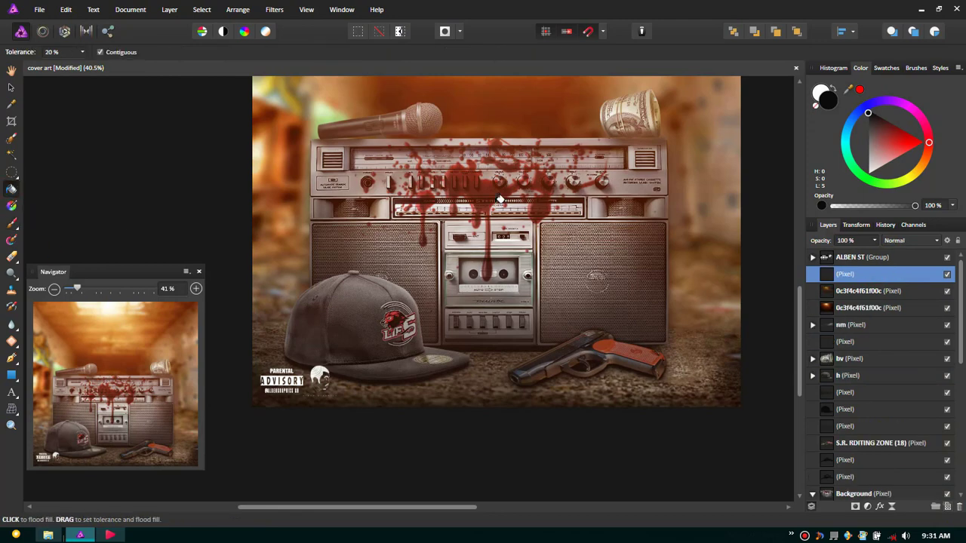
{"action": "left_click", "coordinate": [500, 199]}
{"action": "left_click_drag", "start_coordinate": [501, 198], "coordinate": [513, 353]}
{"action": "scroll", "coordinate": [514, 353], "scroll_direction": "down", "scroll_amount": 2}
Step: Erase the black from the centre with a huge soft eraser, leaving dark edges
{"action": "key", "text": "e"}
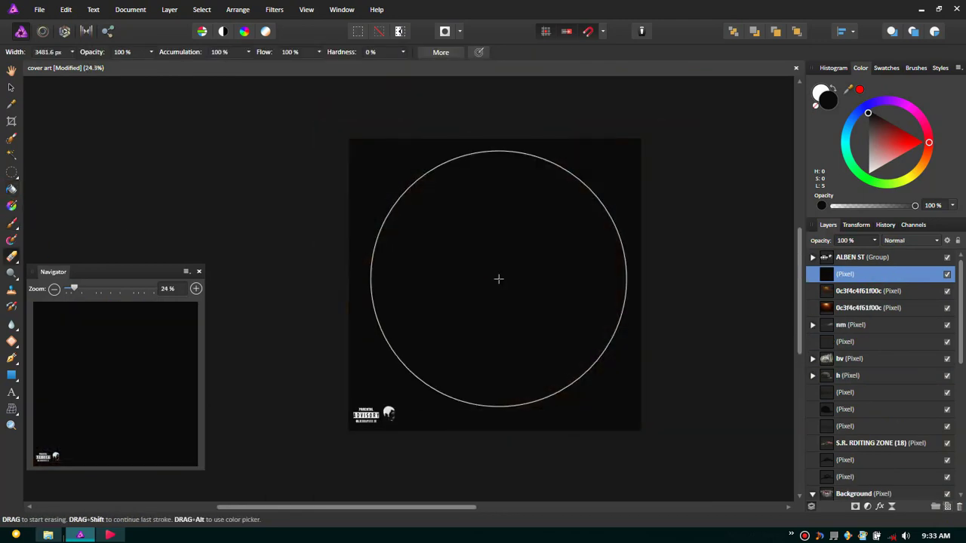
{"action": "left_click", "coordinate": [496, 279]}
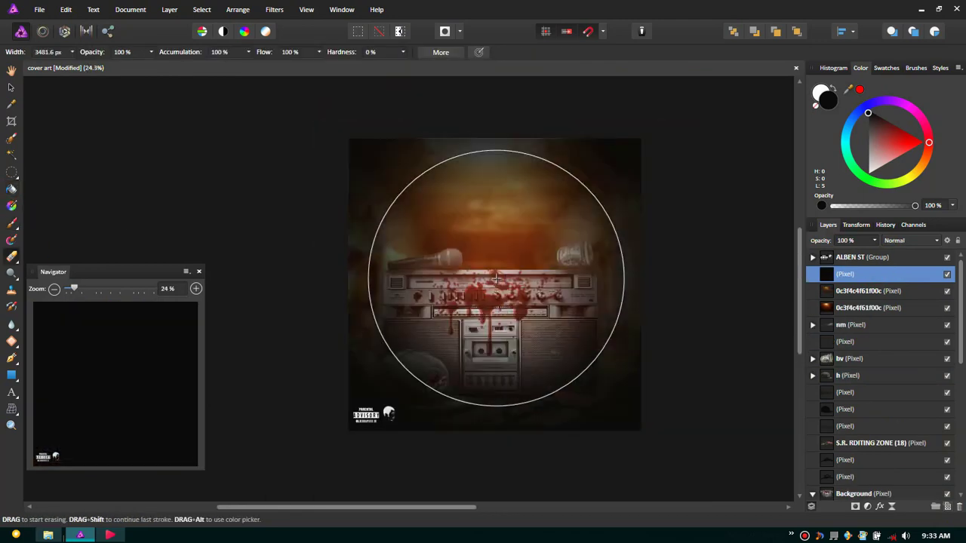
{"action": "left_click", "coordinate": [496, 279]}
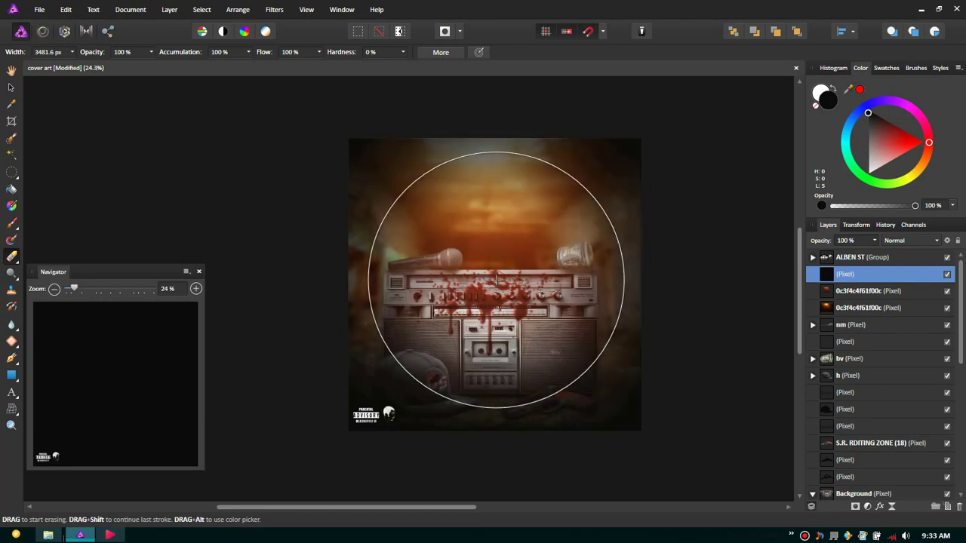
{"action": "left_click", "coordinate": [496, 279]}
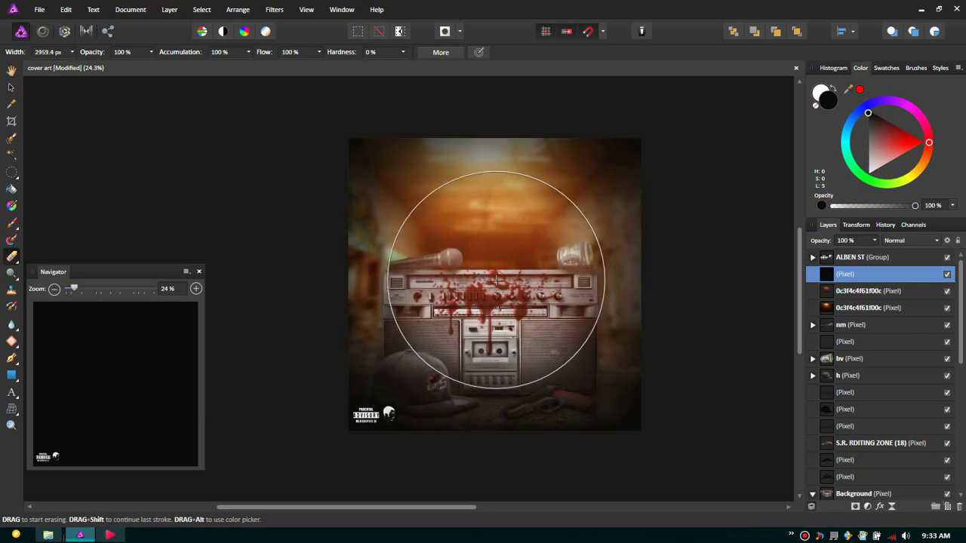
{"action": "key", "text": "bracketleft"}
{"action": "left_click", "coordinate": [495, 278]}
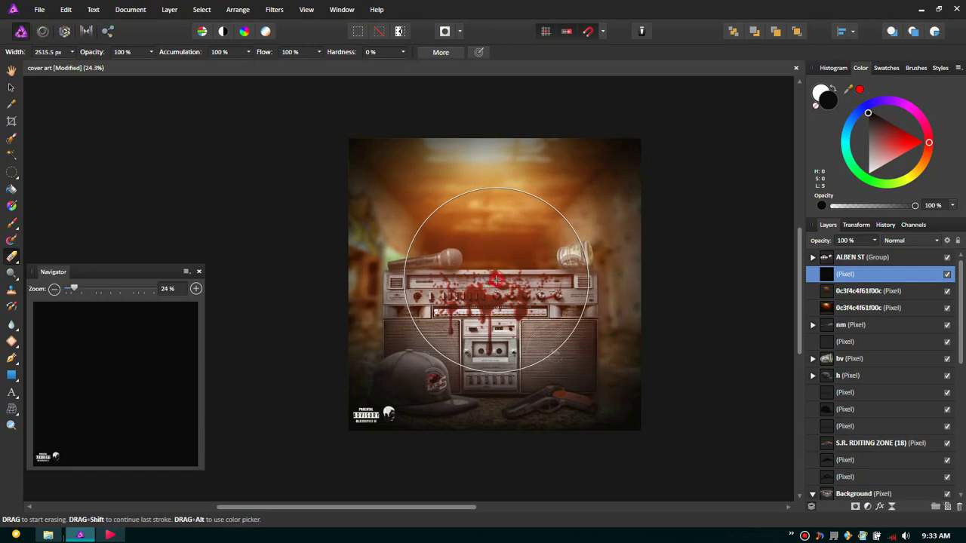
{"action": "key", "text": "bracketleft"}
{"action": "key", "text": "bracketright"}
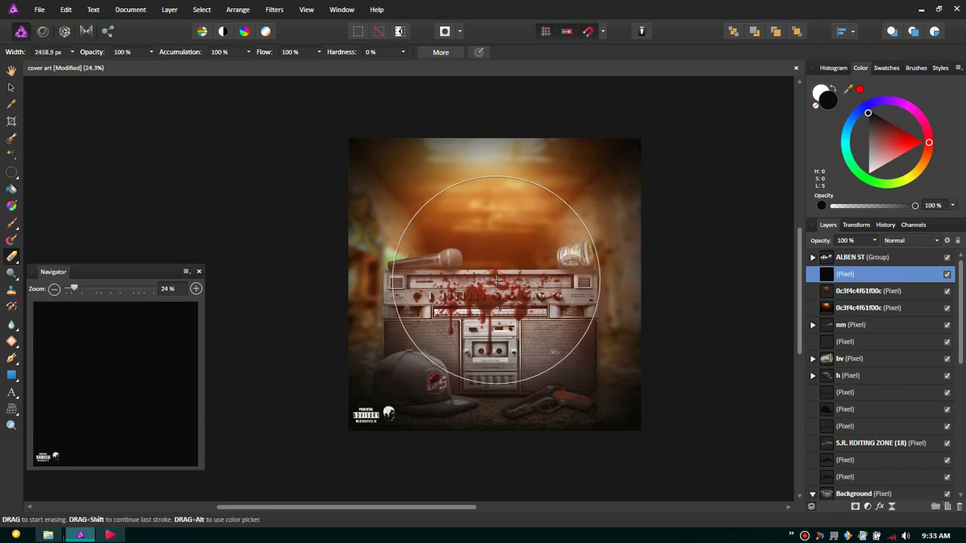
{"action": "key", "text": "bracketright"}
{"action": "key", "text": "bracketright"}
{"action": "key", "text": "bracketright"}
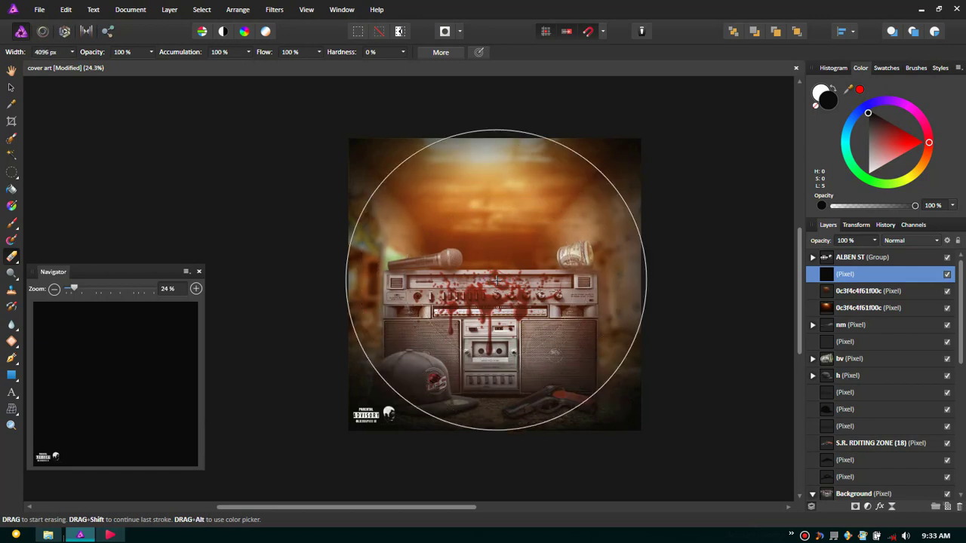
{"action": "left_click", "coordinate": [496, 280]}
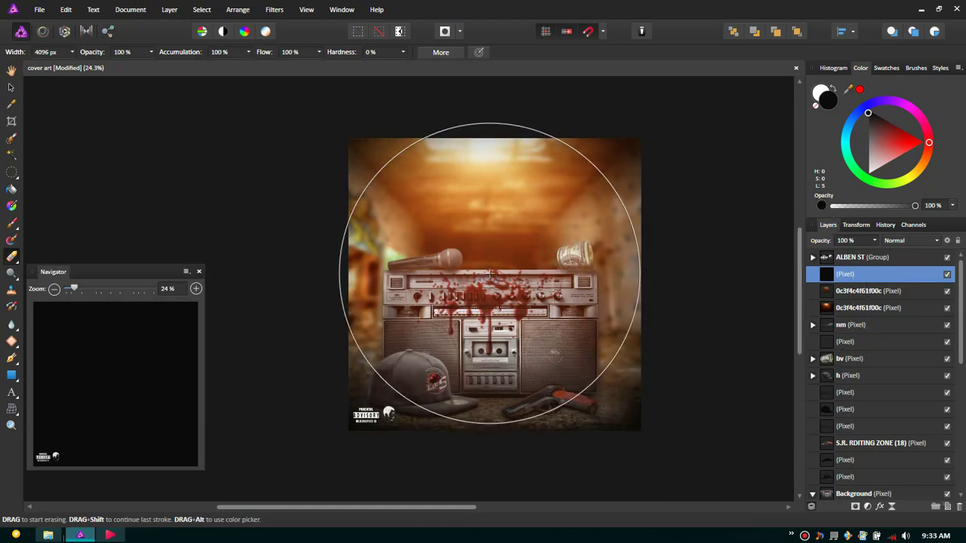
{"action": "key", "text": "v"}
{"action": "scroll", "coordinate": [491, 279], "scroll_direction": "up", "scroll_amount": 3}
{"action": "scroll", "coordinate": [528, 279], "scroll_direction": "down", "scroll_amount": 2}
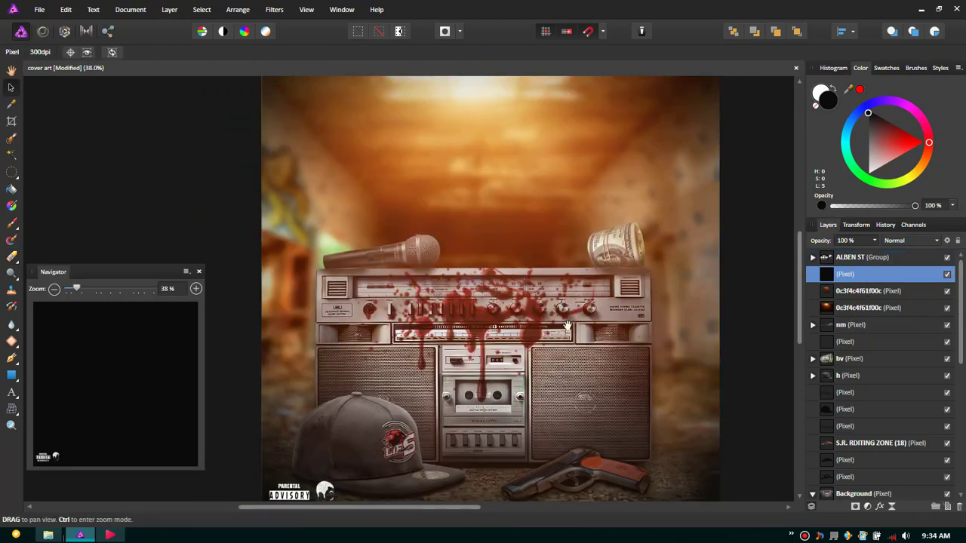
Step: Erase parts of the S.R. RDITING ZONE smoke with a smaller eraser and drop it to about 54% opacity
{"action": "left_click_drag", "start_coordinate": [567, 323], "coordinate": [575, 279]}
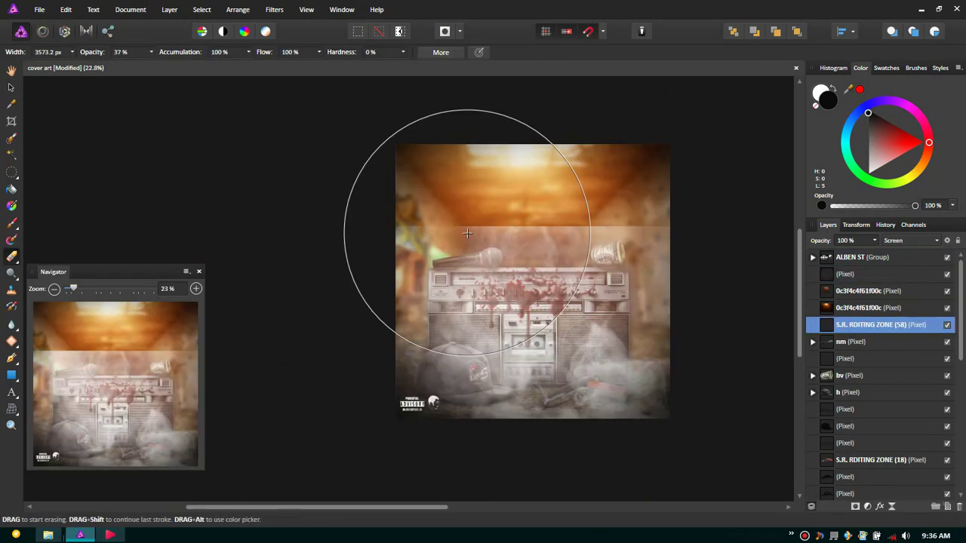
{"action": "key", "text": "bracketleft"}
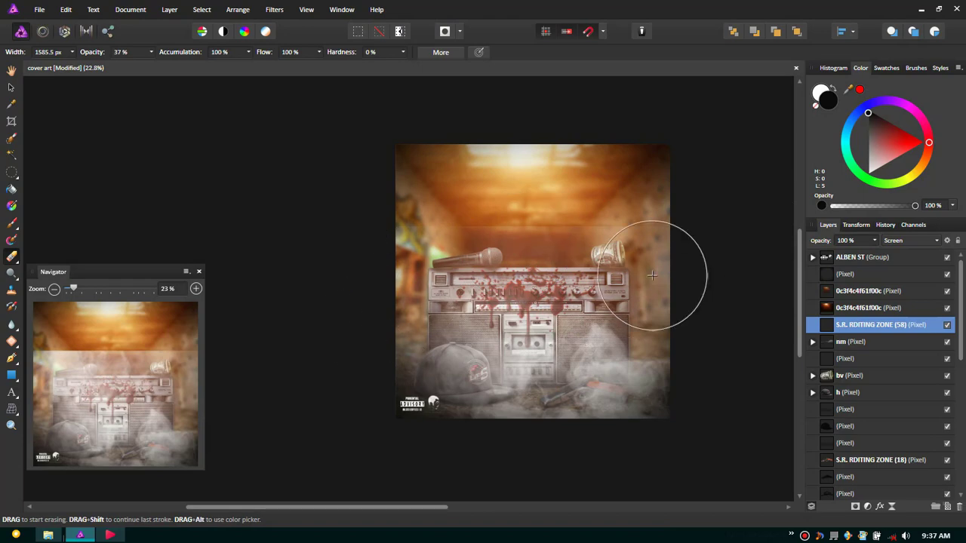
{"action": "mouse_move", "coordinate": [839, 242]}
{"action": "left_mouse_down"}
{"action": "mouse_move", "coordinate": [841, 256]}
{"action": "mouse_move", "coordinate": [813, 243]}
{"action": "left_mouse_up"}
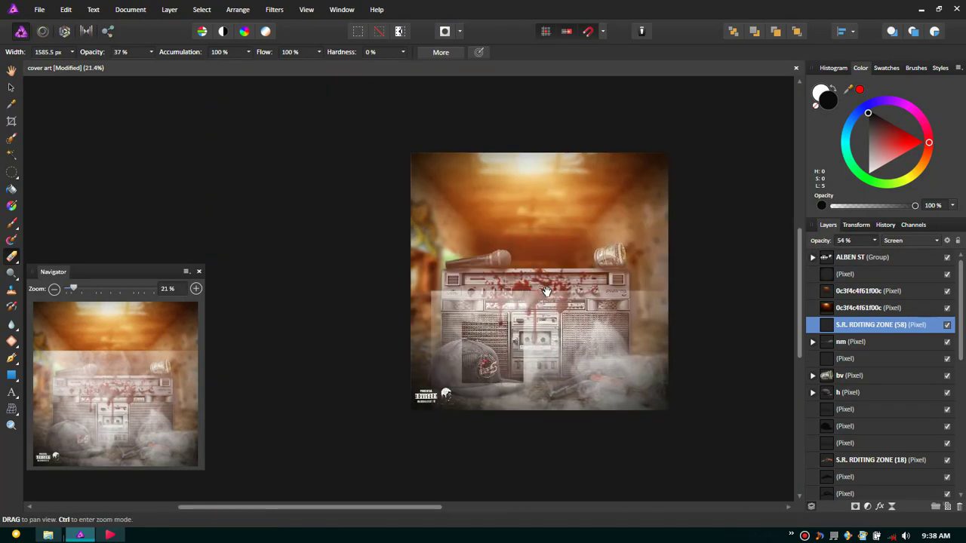
{"action": "scroll", "coordinate": [564, 275], "scroll_direction": "up", "scroll_amount": 2}
{"action": "left_click", "coordinate": [849, 392]}
Step: Set the first layer inside group h to Screen blending, with orange paint at full opacity
{"action": "left_click", "coordinate": [813, 392]}
{"action": "left_click", "coordinate": [853, 409]}
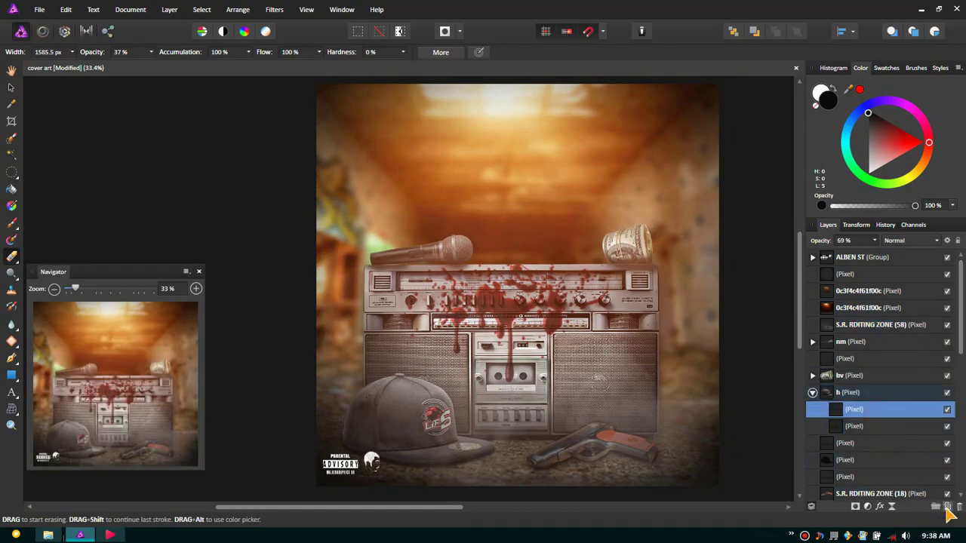
{"action": "key", "text": "b"}
{"action": "left_click", "coordinate": [928, 162]}
{"action": "key", "text": "0"}
{"action": "scroll", "coordinate": [649, 211], "scroll_direction": "up", "scroll_amount": 6}
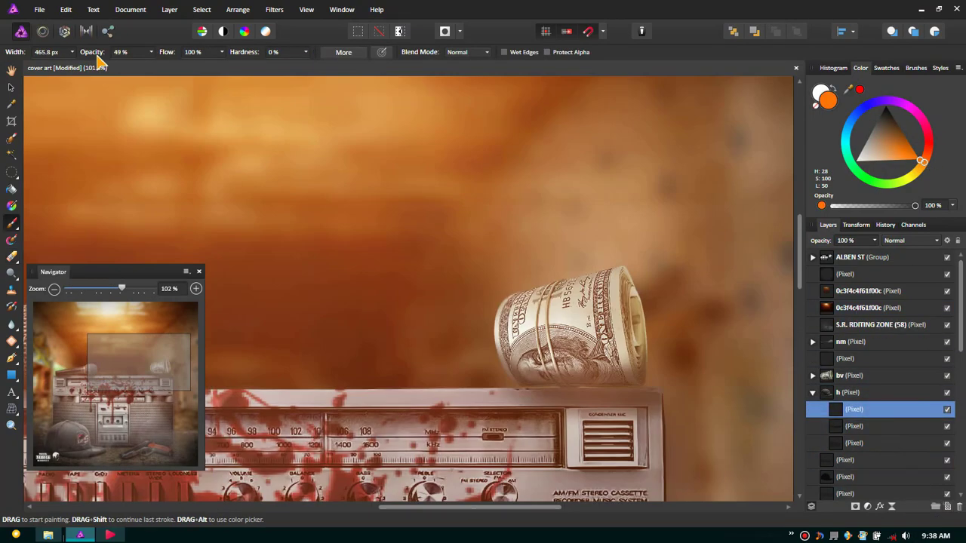
{"action": "scroll", "coordinate": [615, 272], "scroll_direction": "down", "scroll_amount": 4}
{"action": "scroll", "coordinate": [626, 340], "scroll_direction": "down", "scroll_amount": 2}
{"action": "scroll", "coordinate": [629, 360], "scroll_direction": "left", "scroll_amount": 3}
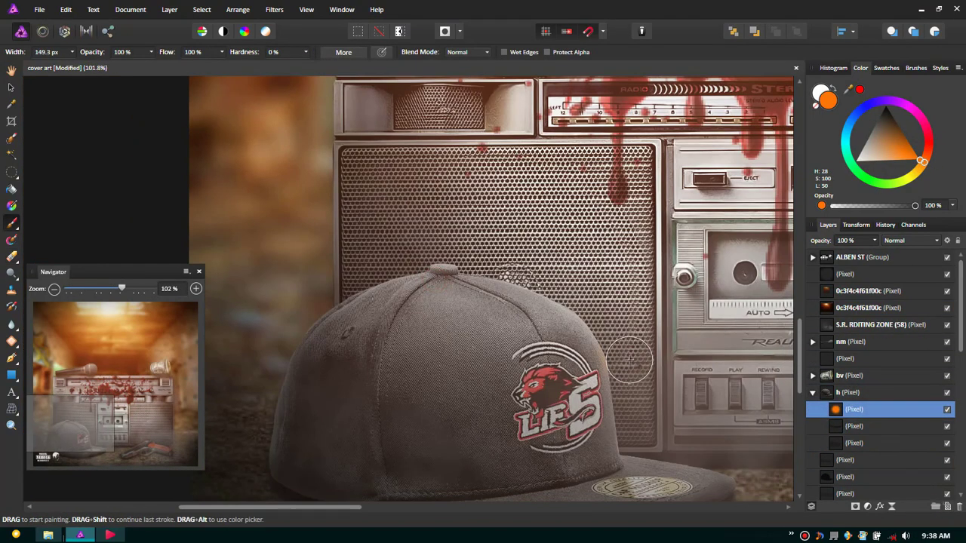
{"action": "left_click", "coordinate": [896, 241]}
{"action": "left_click", "coordinate": [915, 347]}
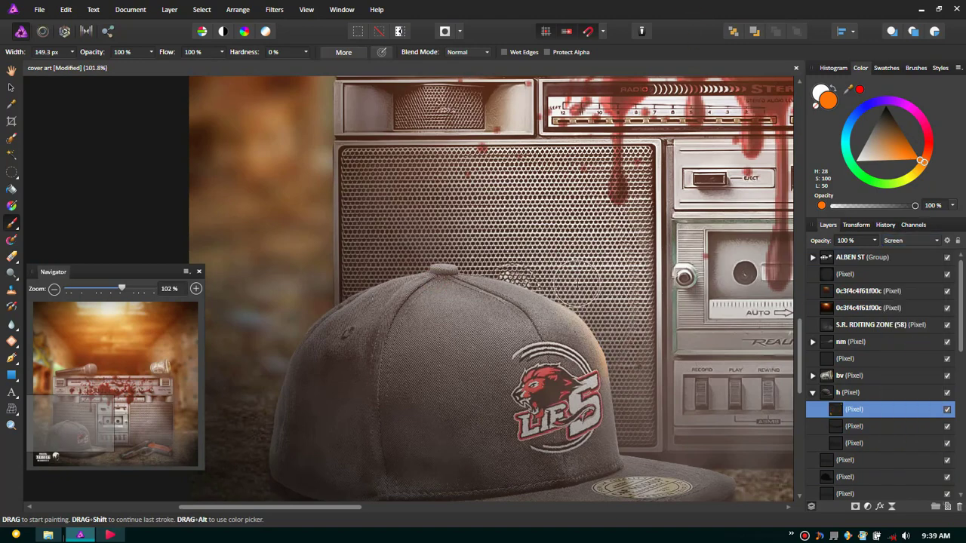
{"action": "scroll", "coordinate": [644, 427], "scroll_direction": "down", "scroll_amount": 2}
{"action": "scroll", "coordinate": [626, 416], "scroll_direction": "right", "scroll_amount": 4}
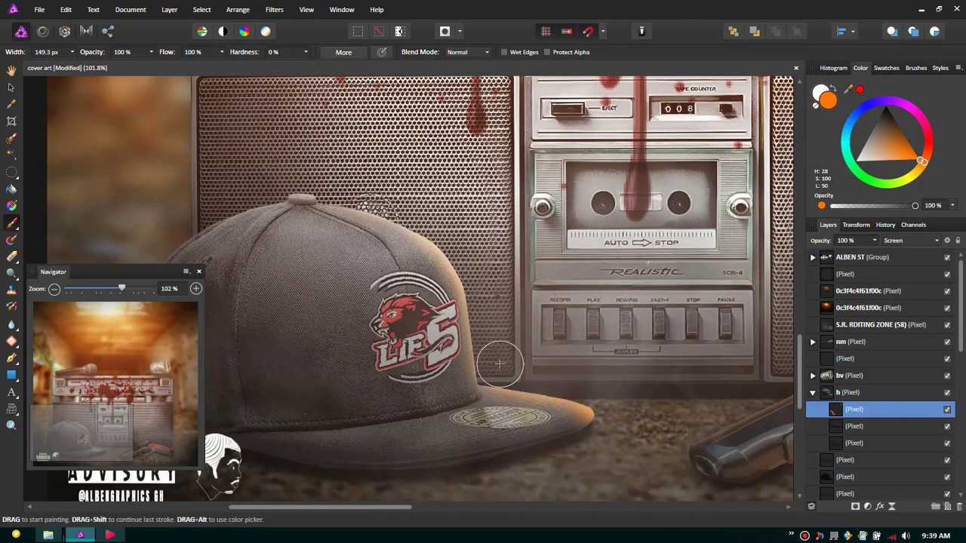
Step: Paint an orange glow on the cap brim's right side and erase to soften it
{"action": "left_click_drag", "start_coordinate": [499, 363], "coordinate": [573, 412]}
{"action": "scroll", "coordinate": [423, 302], "scroll_direction": "down", "scroll_amount": 3}
{"action": "scroll", "coordinate": [491, 377], "scroll_direction": "up", "scroll_amount": 4}
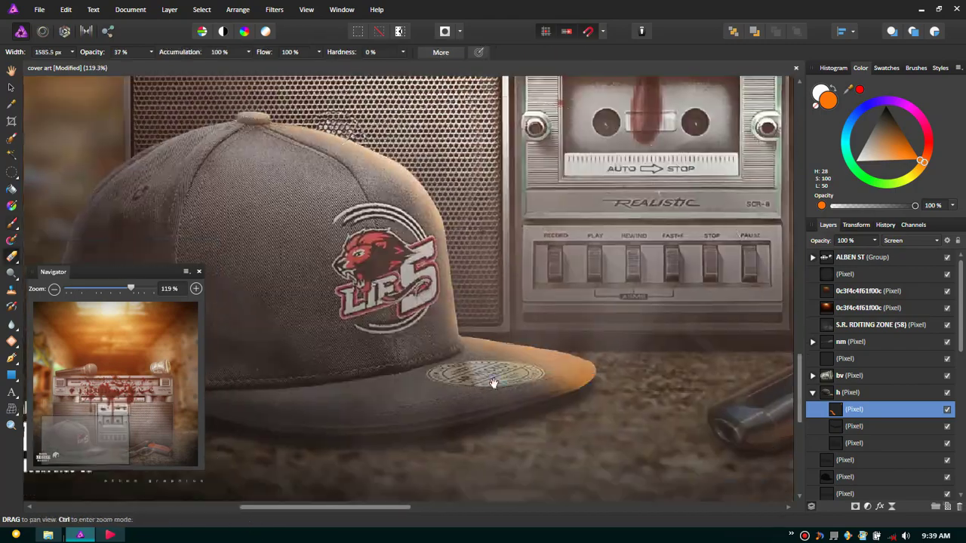
{"action": "key", "text": "e"}
{"action": "left_click_drag", "start_coordinate": [559, 392], "coordinate": [549, 385]}
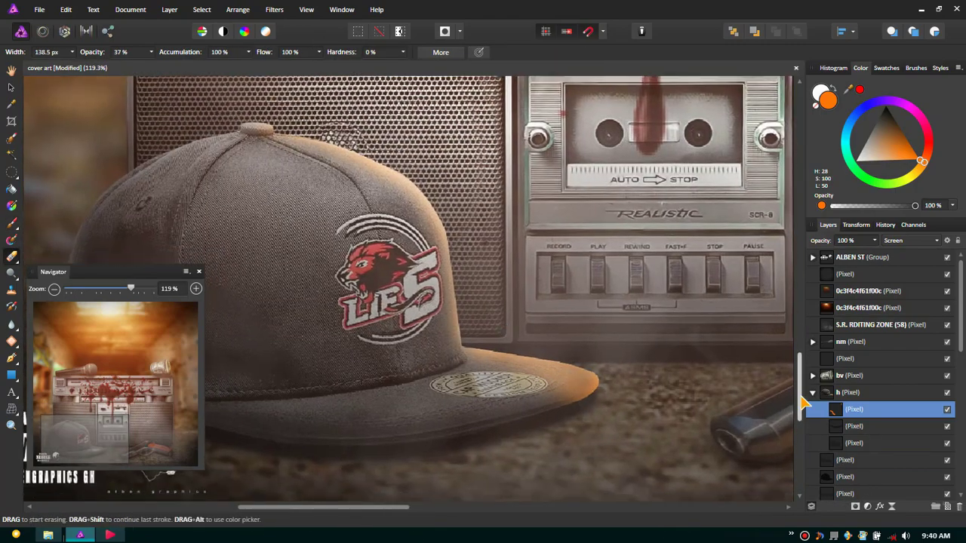
Step: Add a new layer inside group bv with white as the paint colour
{"action": "left_click", "coordinate": [813, 375]}
{"action": "left_click", "coordinate": [854, 392]}
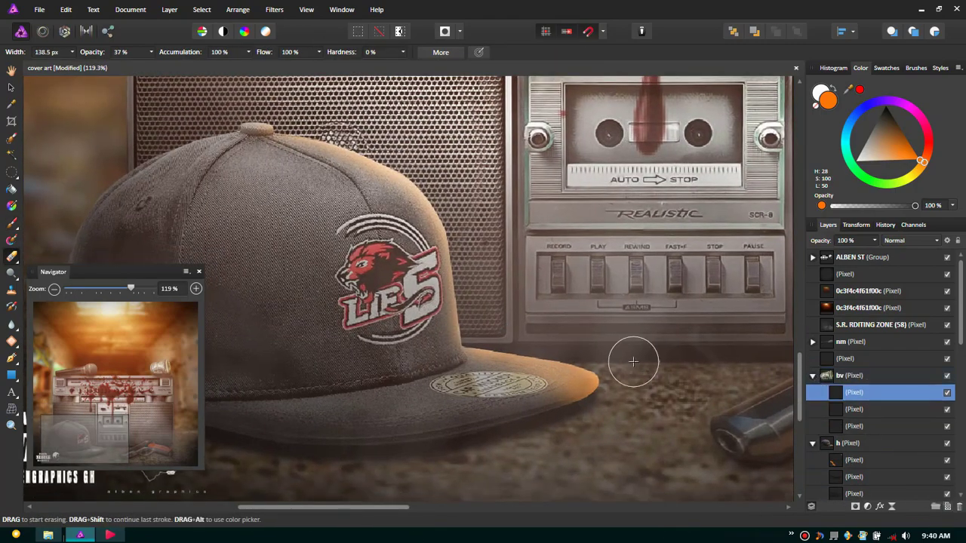
{"action": "key", "text": "b"}
{"action": "scroll", "coordinate": [633, 363], "scroll_direction": "up", "scroll_amount": 5}
{"action": "scroll", "coordinate": [484, 334], "scroll_direction": "right", "scroll_amount": 5}
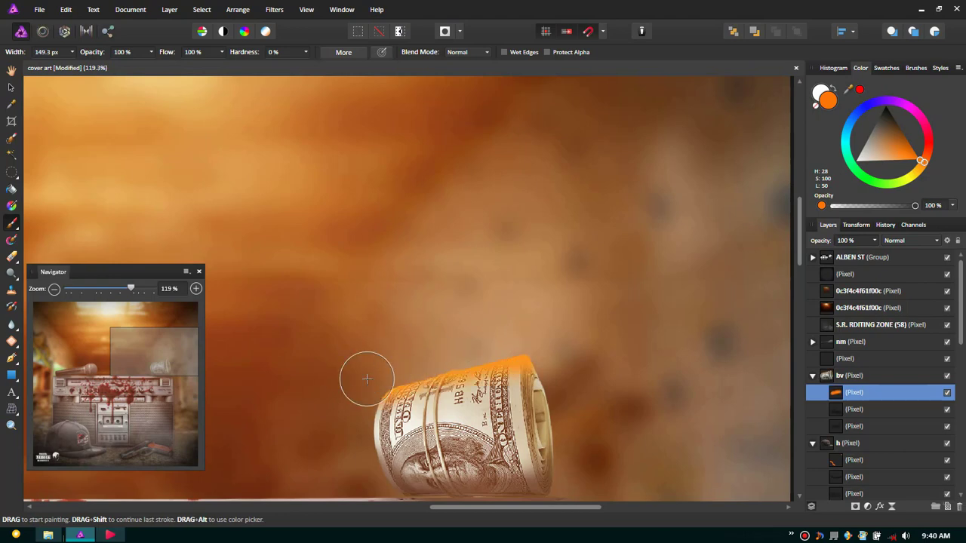
{"action": "scroll", "coordinate": [366, 379], "scroll_direction": "down", "scroll_amount": 5}
{"action": "left_click", "coordinate": [836, 90]}
{"action": "scroll", "coordinate": [692, 358], "scroll_direction": "up", "scroll_amount": 5}
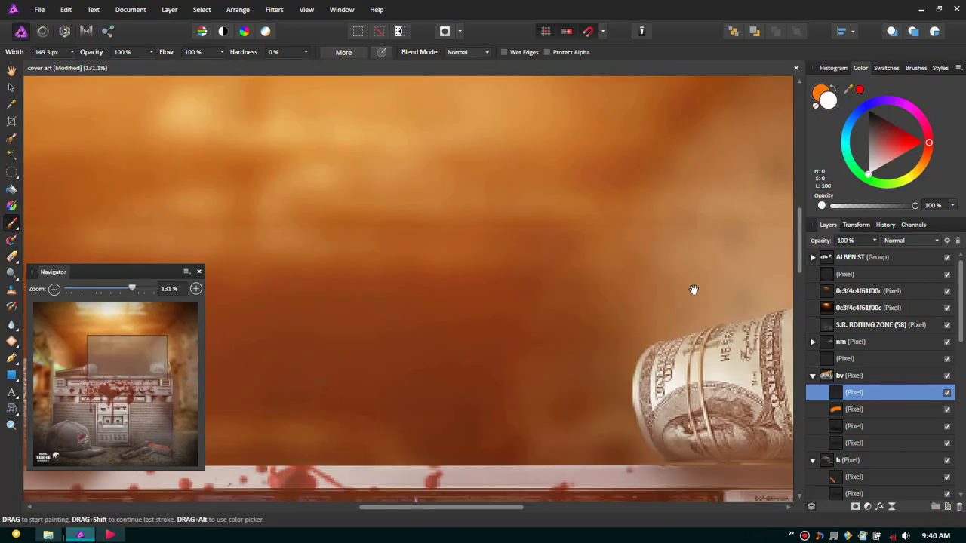
{"action": "scroll", "coordinate": [501, 317], "scroll_direction": "up", "scroll_amount": 2}
{"action": "key", "text": "ctrl+shift+n"}
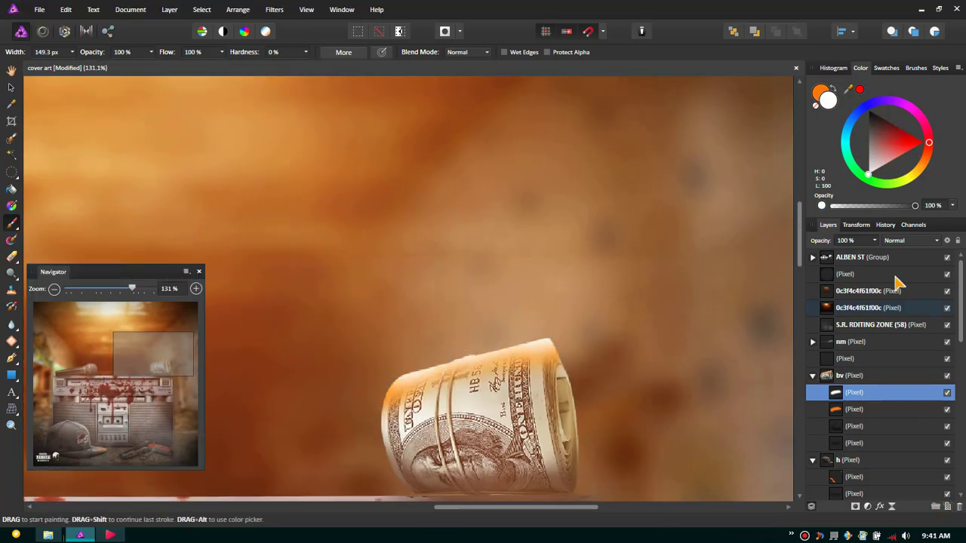
Step: Erase on the S.R. RDITING ZONE layer and review blending and opacity of bv's glow layers
{"action": "left_click", "coordinate": [875, 324]}
{"action": "key", "text": "e"}
{"action": "scroll", "coordinate": [421, 257], "scroll_direction": "down", "scroll_amount": 4}
{"action": "left_click_drag", "start_coordinate": [421, 257], "coordinate": [544, 223]}
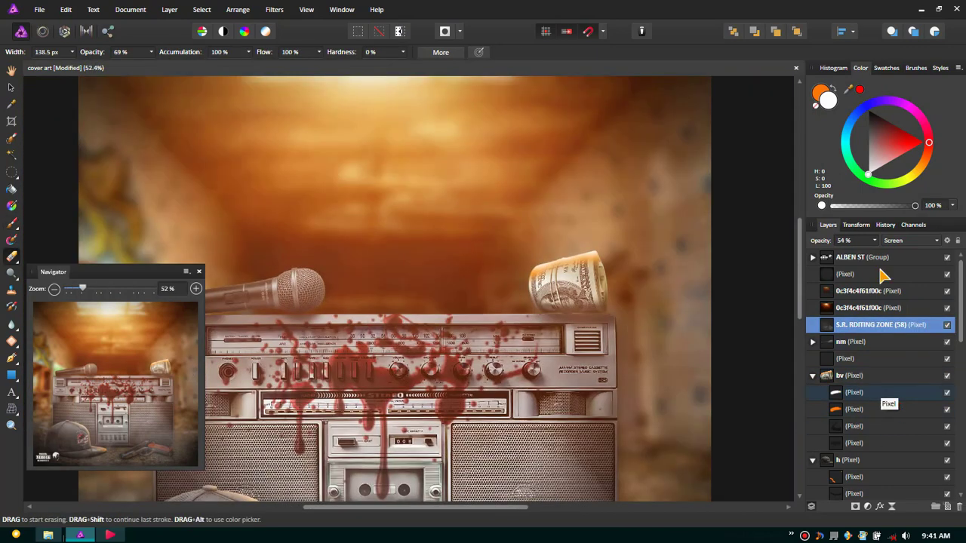
{"action": "left_click", "coordinate": [854, 392]}
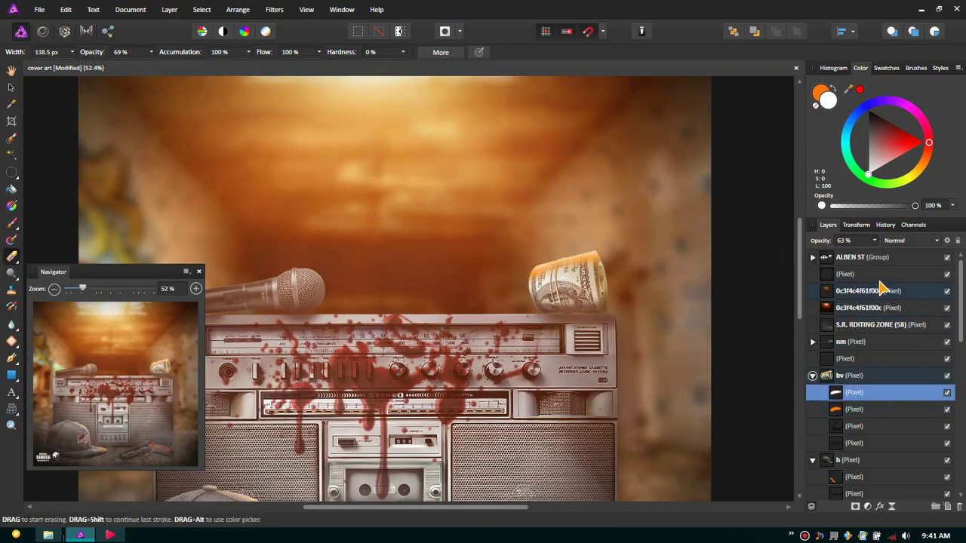
{"action": "left_click", "coordinate": [875, 411]}
{"action": "left_click", "coordinate": [928, 240]}
{"action": "key", "text": "Escape"}
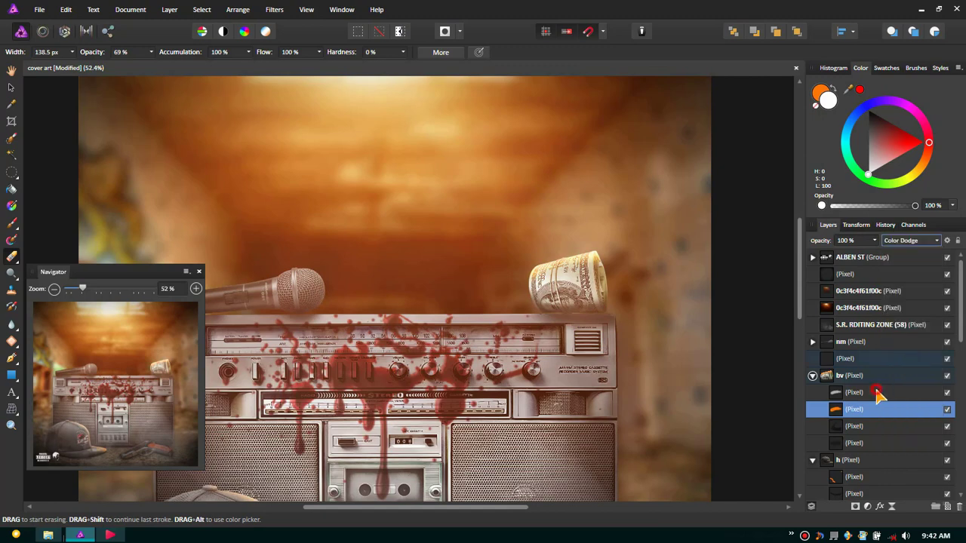
{"action": "left_click", "coordinate": [853, 393]}
{"action": "left_click", "coordinate": [874, 240]}
Step: Select the first layer inside group nm with orange as the paint colour
{"action": "left_click", "coordinate": [813, 341]}
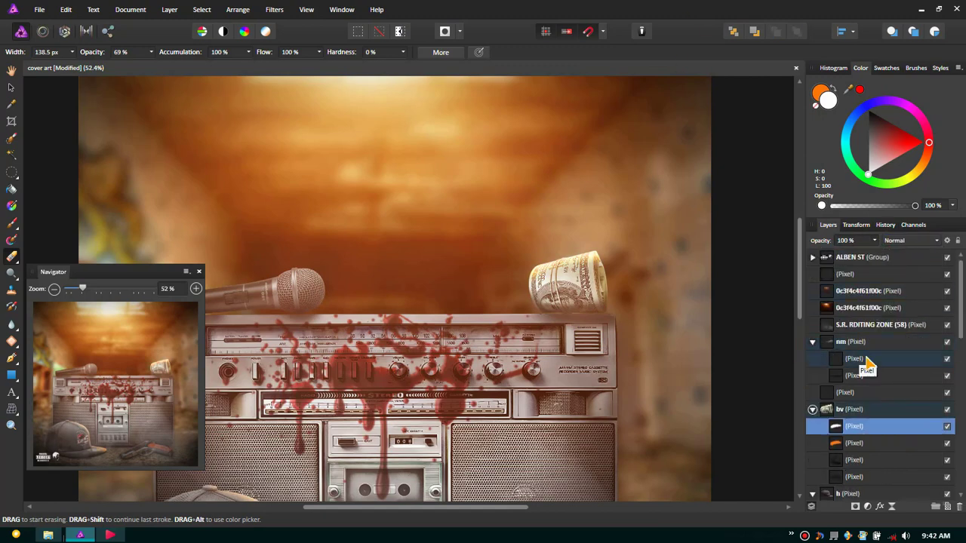
{"action": "left_click", "coordinate": [854, 358]}
{"action": "left_click", "coordinate": [841, 93]}
{"action": "key", "text": "b"}
{"action": "scroll", "coordinate": [440, 173], "scroll_direction": "up", "scroll_amount": 5}
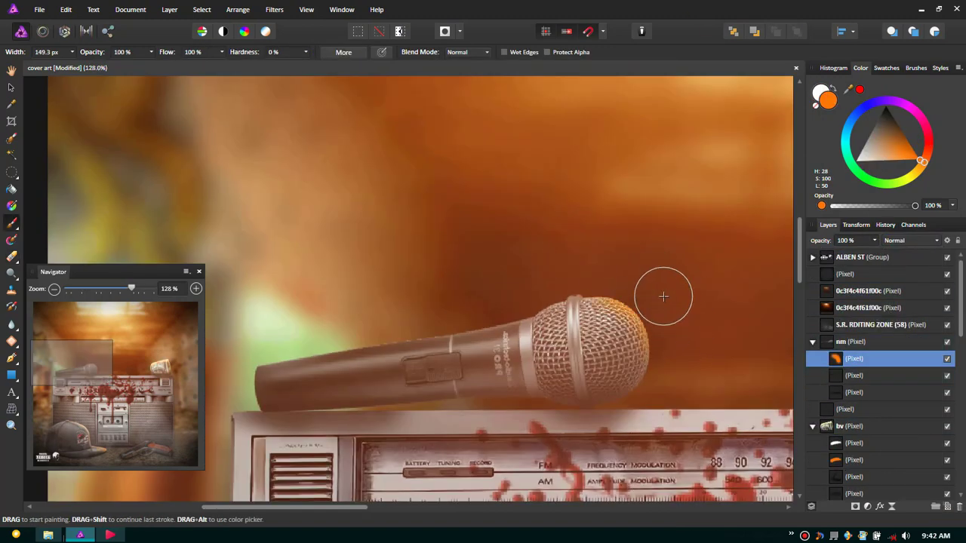
Step: Paint a white highlight along the cap brim on group h's layer with a smaller brush
{"action": "left_click", "coordinate": [915, 239]}
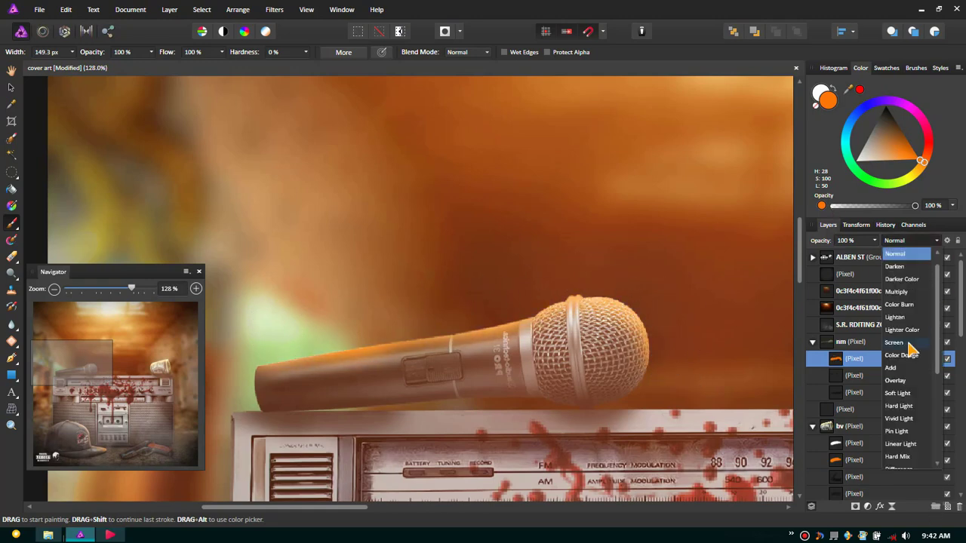
{"action": "key", "text": "Escape"}
{"action": "key", "text": "ctrl+shift+n"}
{"action": "key", "text": "x"}
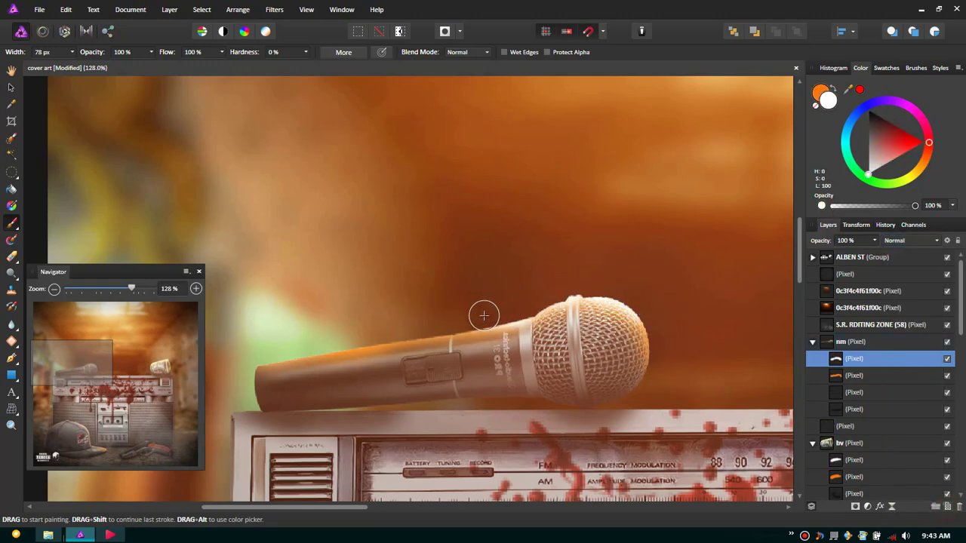
{"action": "scroll", "coordinate": [380, 335], "scroll_direction": "down", "scroll_amount": 5}
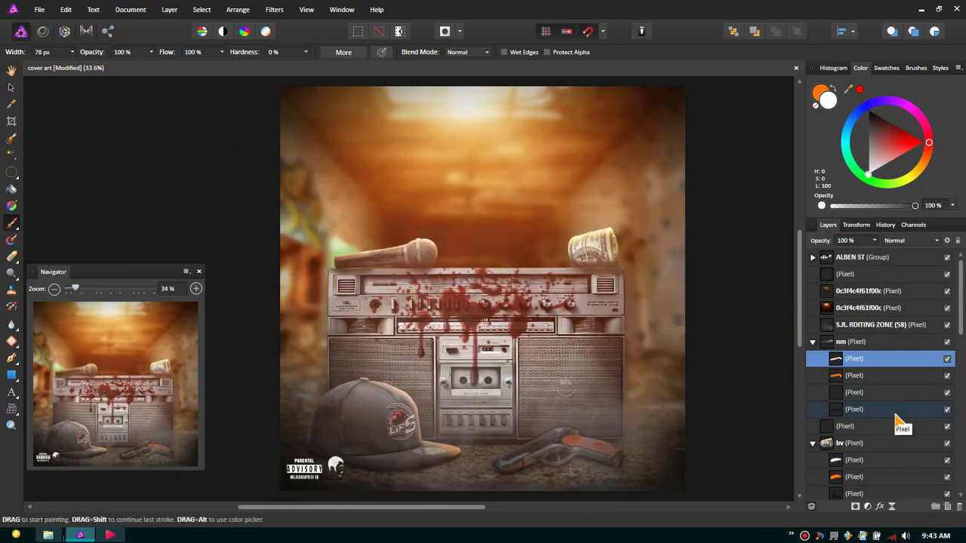
{"action": "scroll", "coordinate": [895, 420], "scroll_direction": "down", "scroll_amount": 3}
{"action": "left_click", "coordinate": [895, 409]}
{"action": "scroll", "coordinate": [559, 452], "scroll_direction": "up", "scroll_amount": 5}
{"action": "left_click_drag", "start_coordinate": [559, 452], "coordinate": [448, 418]}
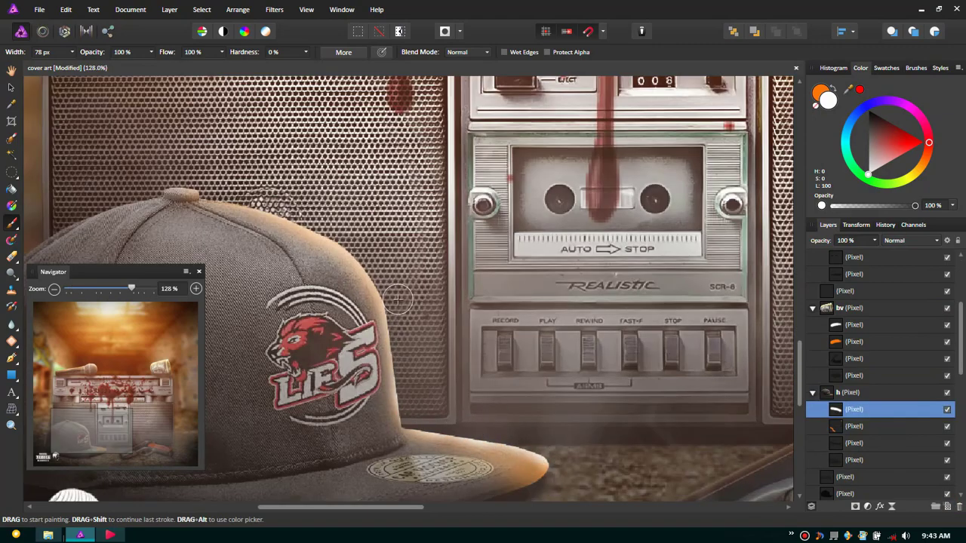
{"action": "scroll", "coordinate": [556, 464], "scroll_direction": "down", "scroll_amount": 5}
{"action": "scroll", "coordinate": [895, 422], "scroll_direction": "down", "scroll_amount": 5}
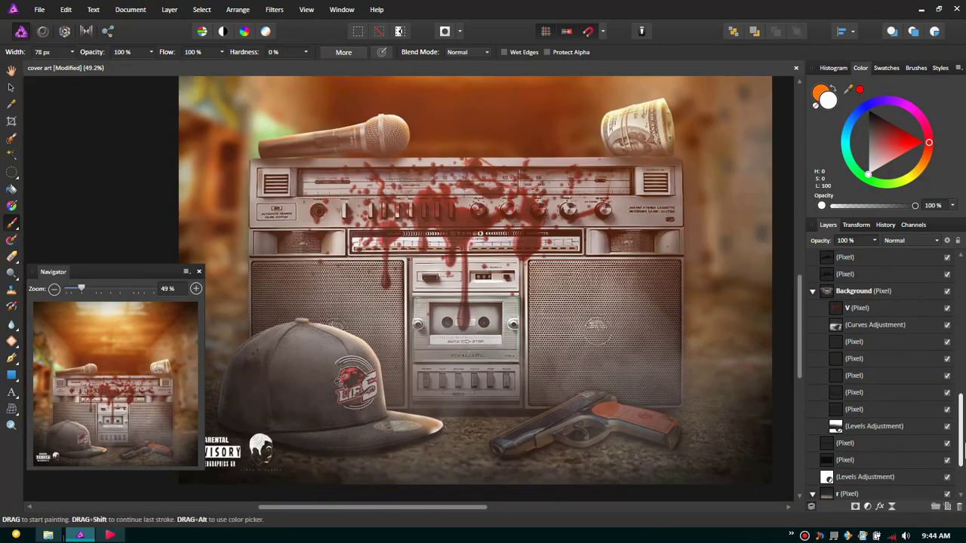
Step: Add a Screen layer above V and paint orange over the radio top with a ~480 px brush
{"action": "left_click", "coordinate": [947, 507]}
{"action": "key", "text": "x"}
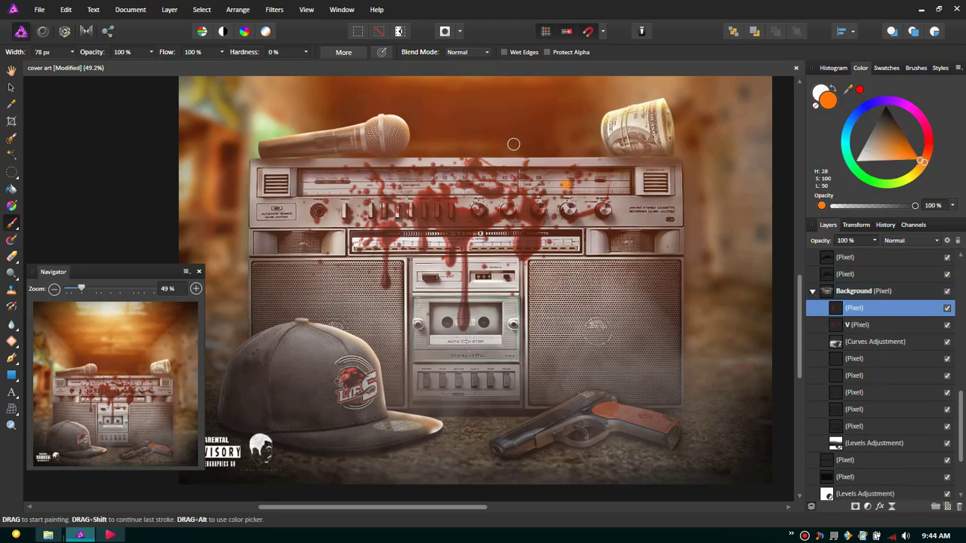
{"action": "scroll", "coordinate": [608, 190], "scroll_direction": "up", "scroll_amount": 4}
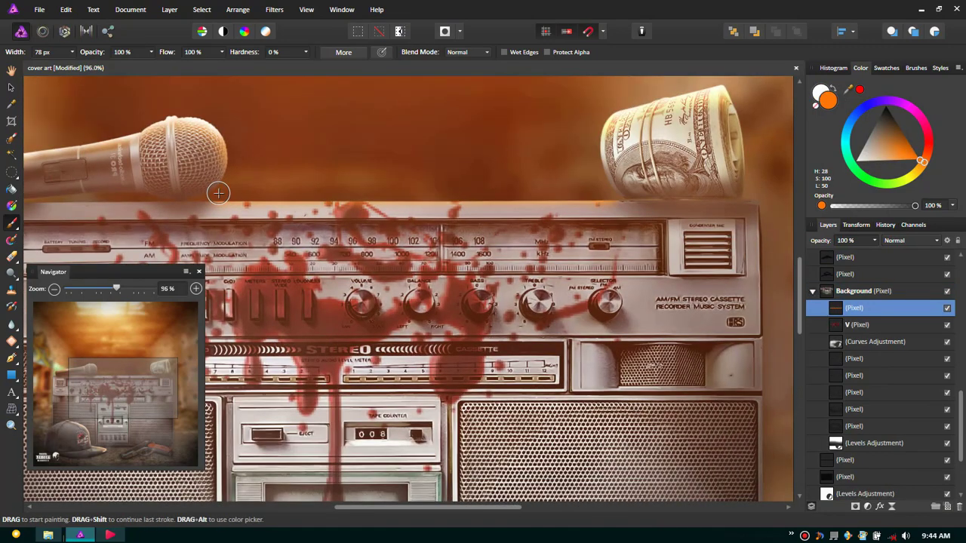
{"action": "scroll", "coordinate": [219, 194], "scroll_direction": "down", "scroll_amount": 3}
{"action": "left_click", "coordinate": [911, 240]}
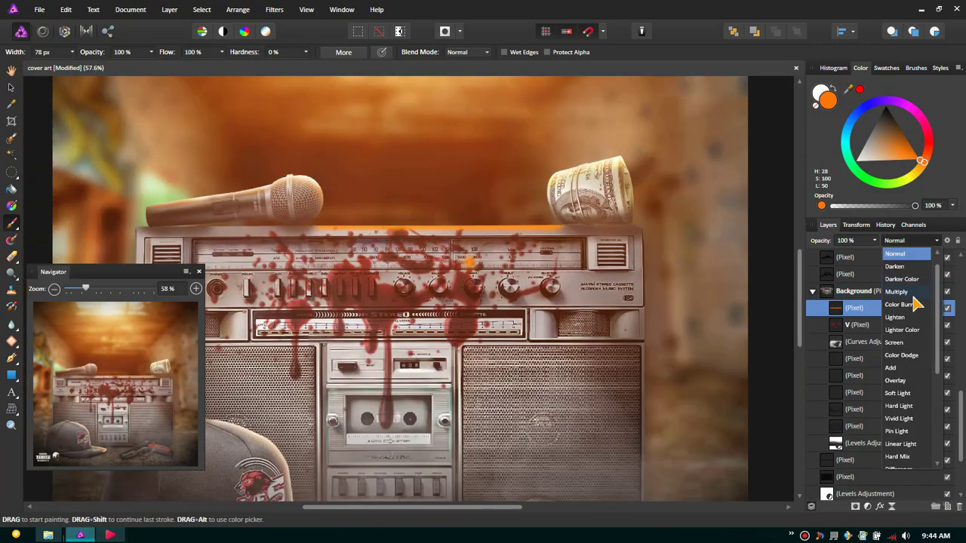
{"action": "left_click", "coordinate": [905, 345]}
{"action": "scroll", "coordinate": [385, 203], "scroll_direction": "up", "scroll_amount": 3}
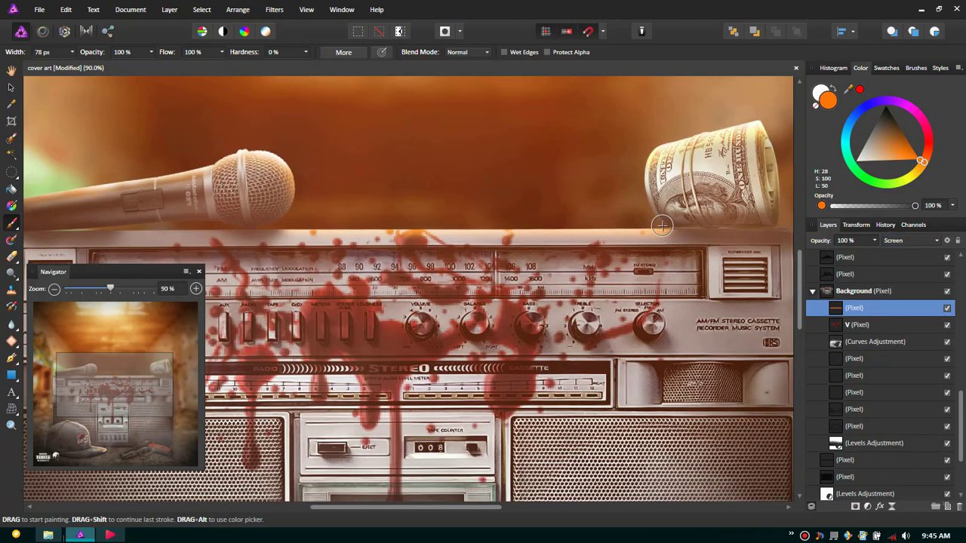
{"action": "key", "text": "bracketright"}
{"action": "key", "text": "bracketright"}
{"action": "key", "text": "bracketright"}
{"action": "left_click_drag", "start_coordinate": [393, 258], "coordinate": [317, 309]}
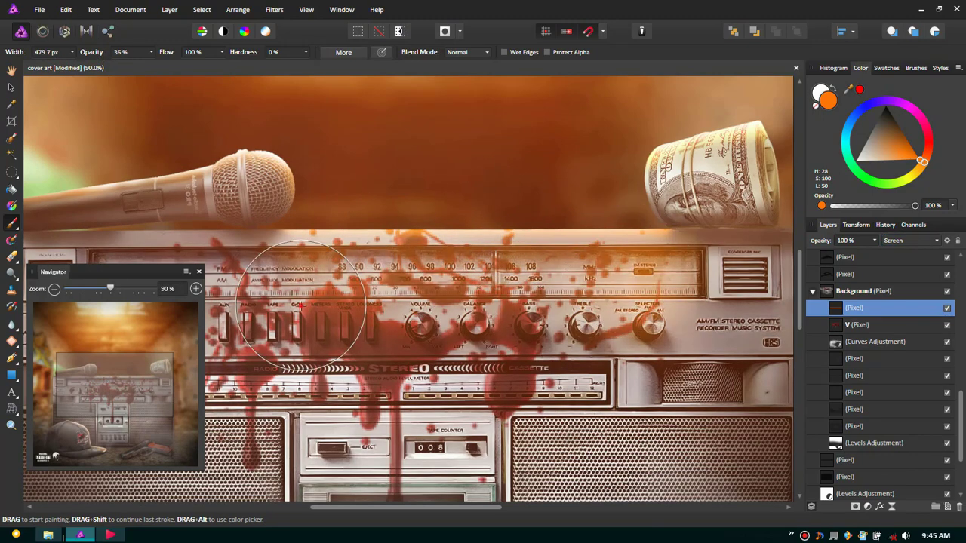
Step: Fit the cover in view and pick the Colour Replacement Brush on a Background-group layer
{"action": "key", "text": "ctrl+0"}
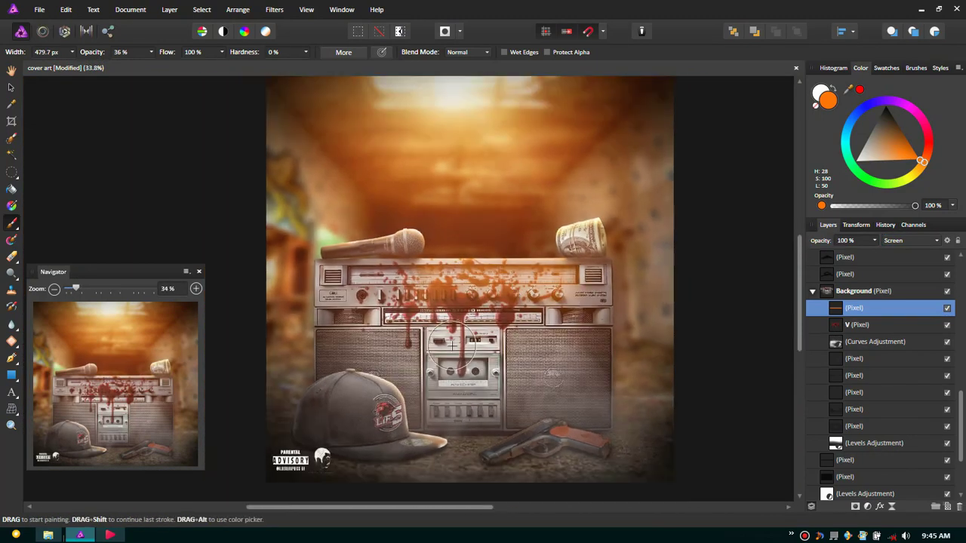
{"action": "left_click_drag", "start_coordinate": [959, 398], "coordinate": [961, 269]}
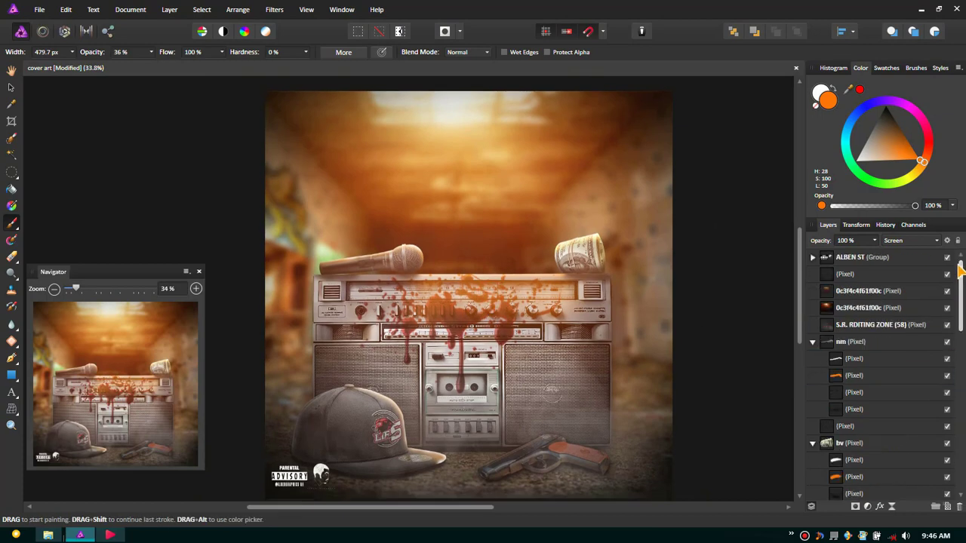
{"action": "scroll", "coordinate": [890, 387], "scroll_direction": "down", "scroll_amount": 5}
{"action": "left_click", "coordinate": [890, 392]}
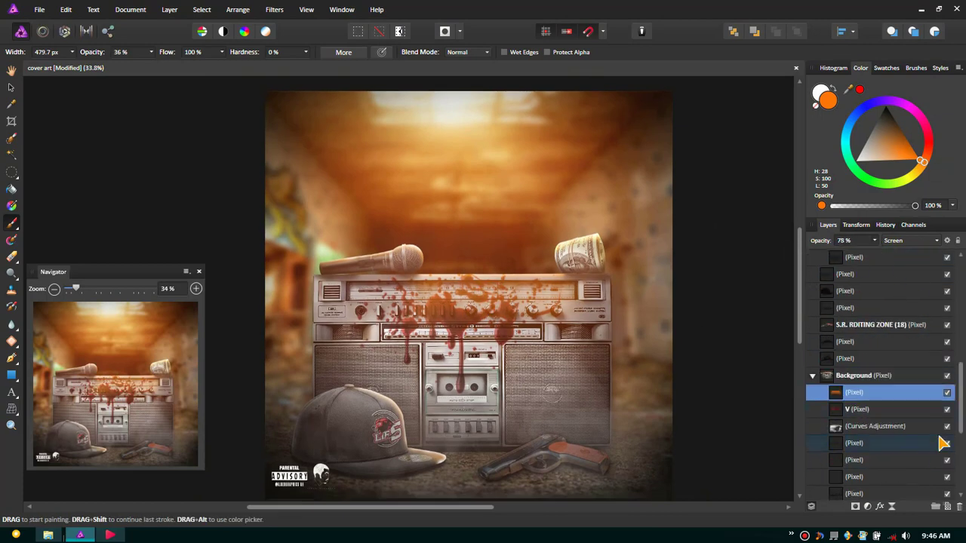
{"action": "left_click", "coordinate": [843, 91]}
{"action": "key", "text": "b"}
{"action": "scroll", "coordinate": [474, 259], "scroll_direction": "up", "scroll_amount": 4}
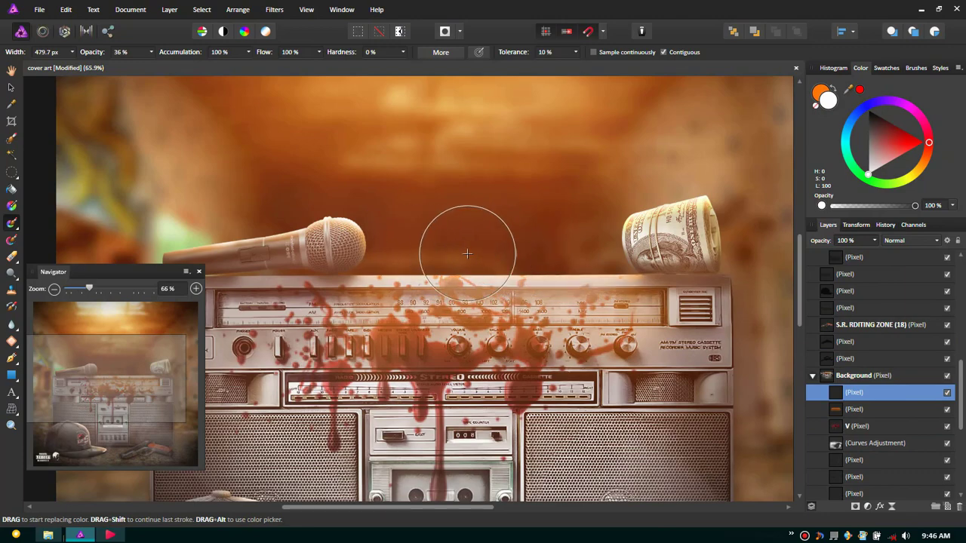
{"action": "scroll", "coordinate": [518, 267], "scroll_direction": "down", "scroll_amount": 5}
Step: Browse the INSTRUMENTS, others alben and Downloads folders inside down wallpapers
{"action": "left_click", "coordinate": [47, 535]}
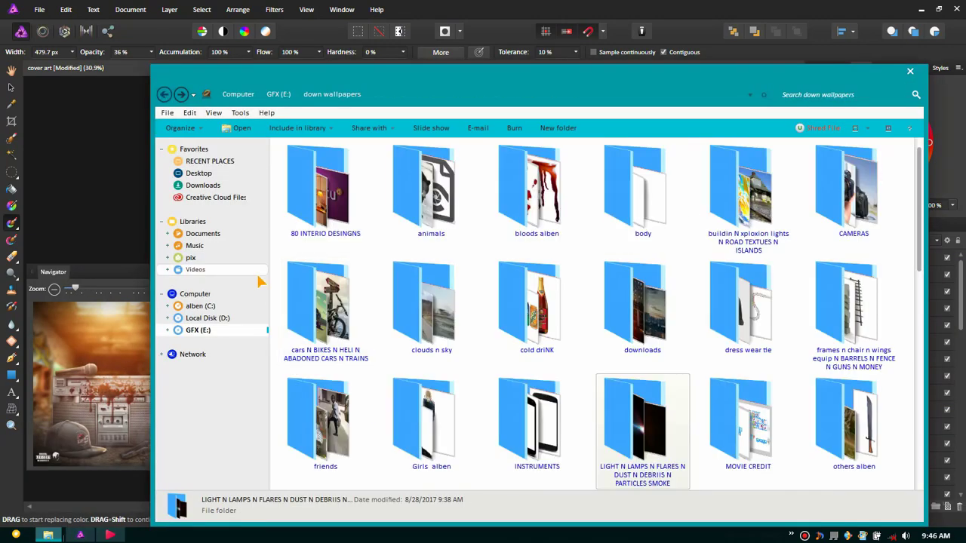
{"action": "double_click", "coordinate": [537, 423]}
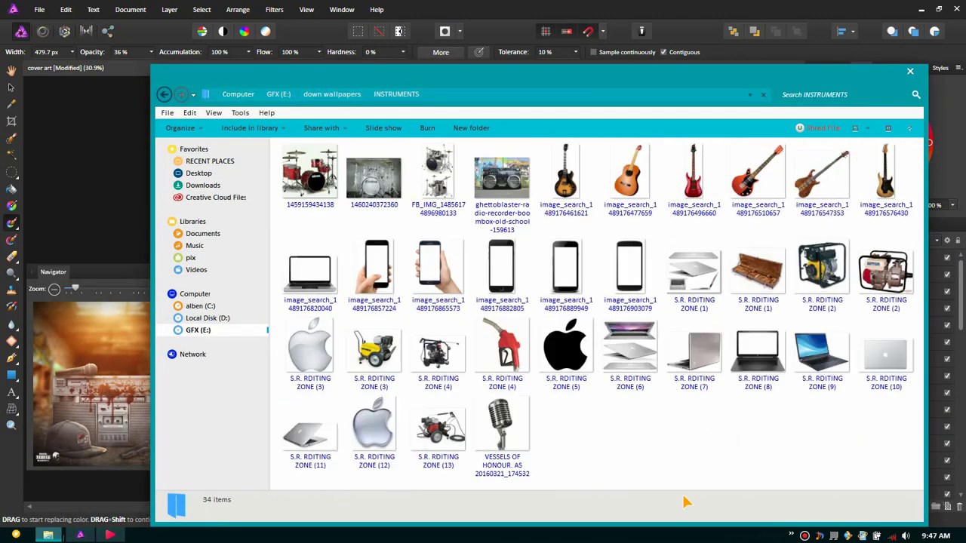
{"action": "left_click", "coordinate": [163, 94]}
{"action": "double_click", "coordinate": [854, 422]}
{"action": "scroll", "coordinate": [617, 362], "scroll_direction": "down", "scroll_amount": 1}
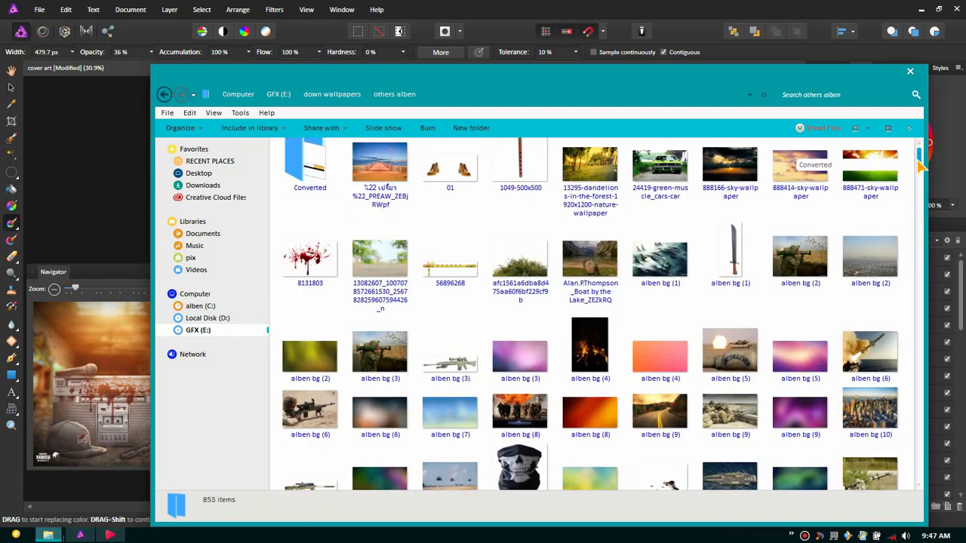
{"action": "key", "text": "BackSpace"}
{"action": "double_click", "coordinate": [617, 362]}
{"action": "scroll", "coordinate": [651, 404], "scroll_direction": "down", "scroll_amount": 5}
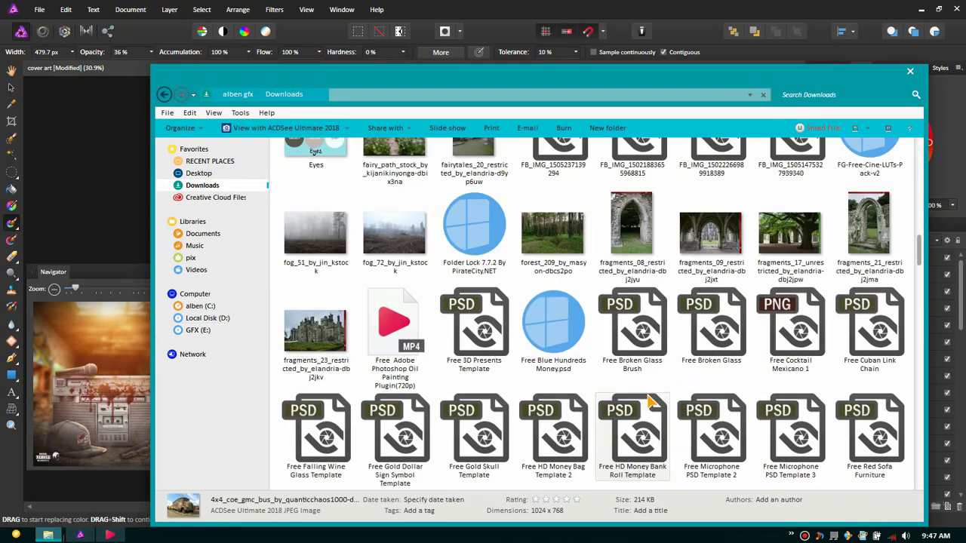
{"action": "scroll", "coordinate": [830, 430], "scroll_direction": "down", "scroll_amount": 3}
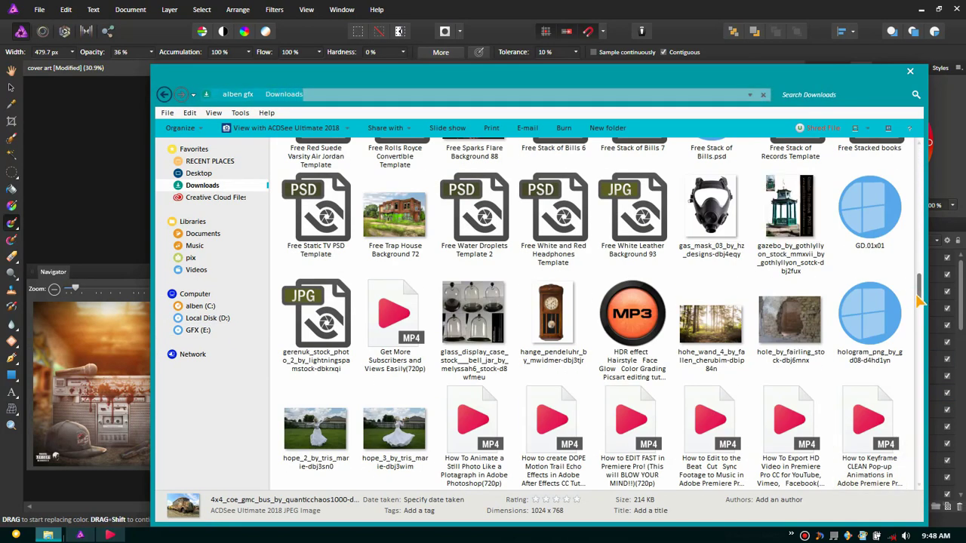
{"action": "scroll", "coordinate": [443, 298], "scroll_direction": "up", "scroll_amount": 10}
{"action": "scroll", "coordinate": [442, 298], "scroll_direction": "up", "scroll_amount": 3}
{"action": "left_click", "coordinate": [197, 330]}
Step: Open textures > sanami276_textures86 and select the fourth texture image
{"action": "scroll", "coordinate": [626, 422], "scroll_direction": "down", "scroll_amount": 1}
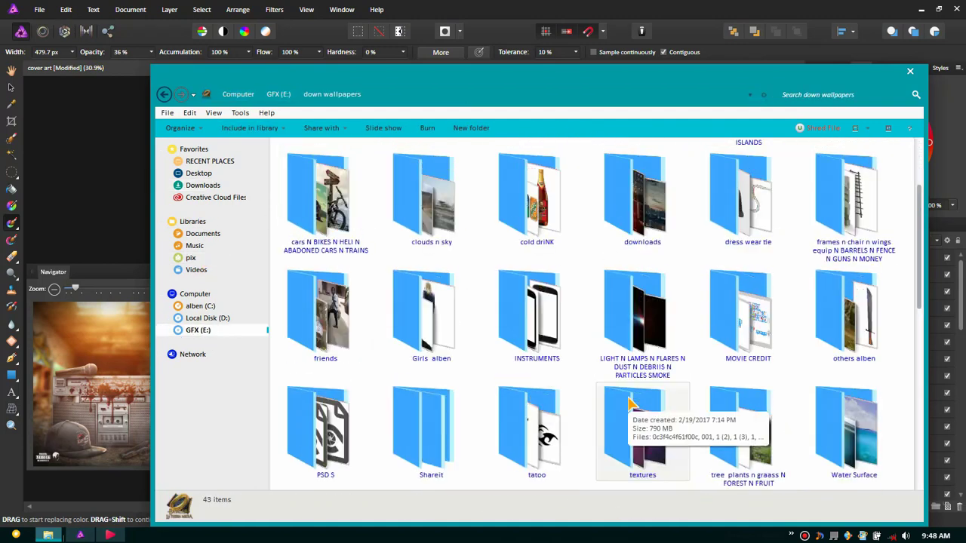
{"action": "double_click", "coordinate": [626, 430]}
{"action": "double_click", "coordinate": [653, 174]}
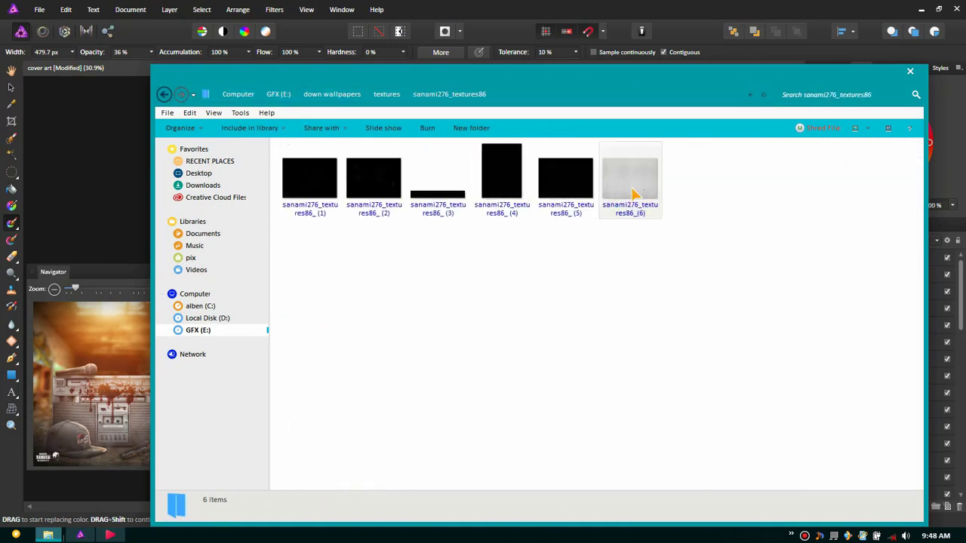
{"action": "left_click", "coordinate": [502, 185]}
Step: Place the fourth texture above S.R. RDITING ZONE, stretched to 2000 px wide, and merge the group
{"action": "left_click_drag", "start_coordinate": [719, 62], "coordinate": [720, 64]}
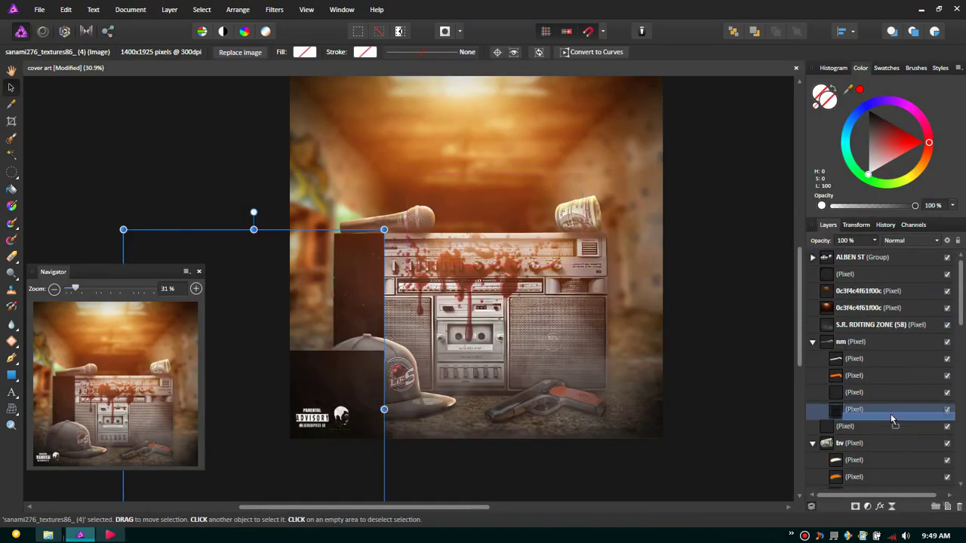
{"action": "left_click_drag", "start_coordinate": [879, 443], "coordinate": [880, 334]}
{"action": "scroll", "coordinate": [436, 329], "scroll_direction": "down", "scroll_amount": 2}
{"action": "left_click_drag", "start_coordinate": [432, 333], "coordinate": [385, 396]}
{"action": "left_click_drag", "start_coordinate": [566, 272], "coordinate": [577, 272]}
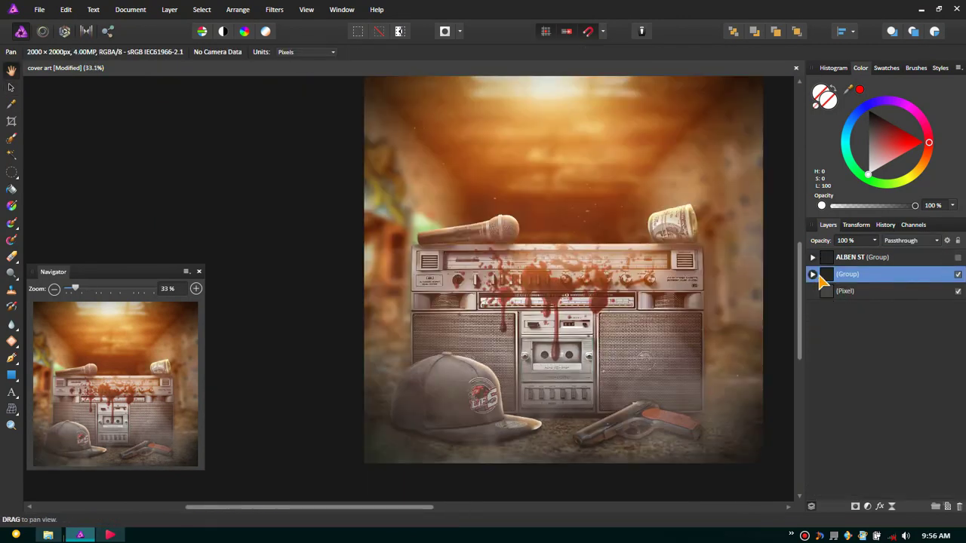
{"action": "left_click", "coordinate": [834, 471]}
Step: Try and remove a Levels adjustment, then add a Shadows/Highlights adjustment
{"action": "left_click", "coordinate": [873, 506]}
{"action": "left_click", "coordinate": [868, 202]}
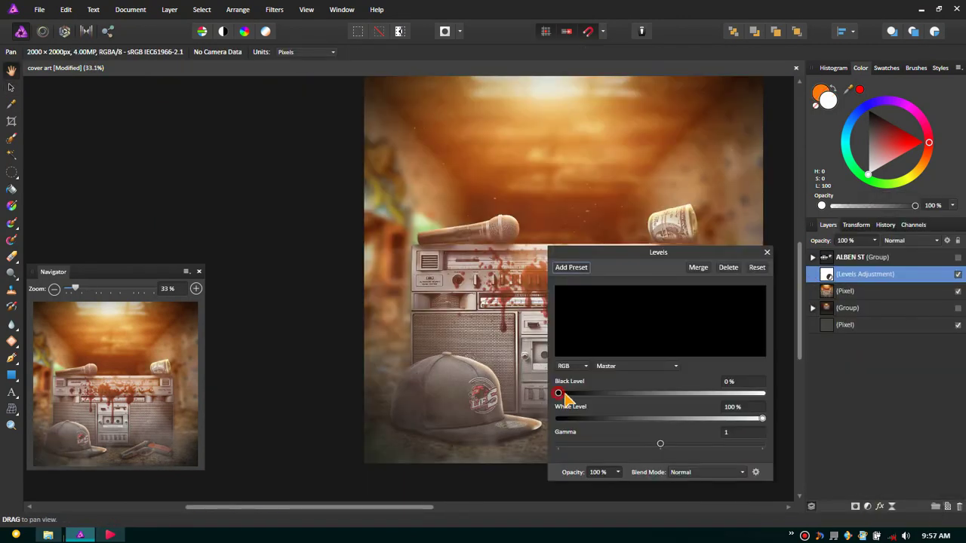
{"action": "left_click", "coordinate": [571, 366]}
{"action": "left_click", "coordinate": [573, 401]}
{"action": "left_click_drag", "start_coordinate": [658, 252], "coordinate": [236, 144]}
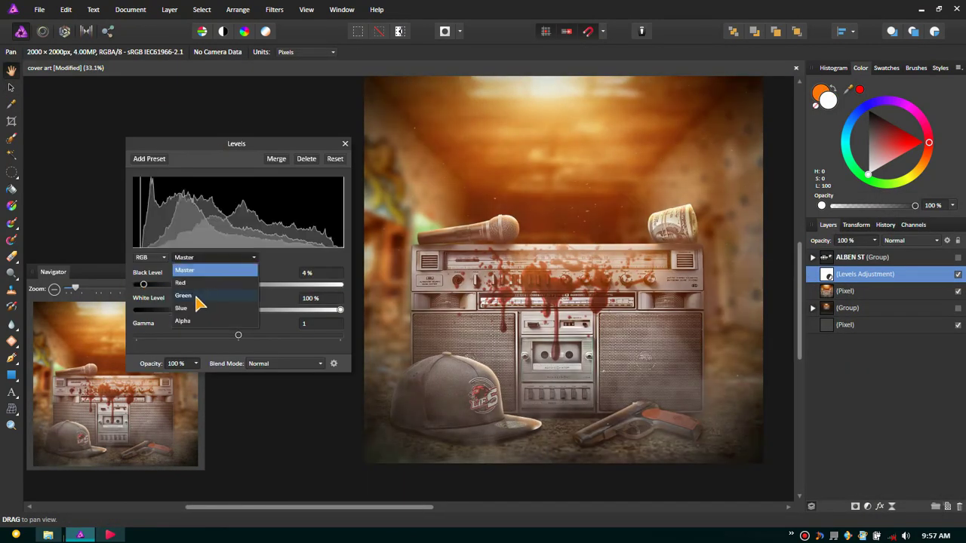
{"action": "left_click", "coordinate": [233, 256]}
{"action": "left_click", "coordinate": [345, 143]}
{"action": "left_click", "coordinate": [867, 507]}
{"action": "left_click", "coordinate": [851, 328]}
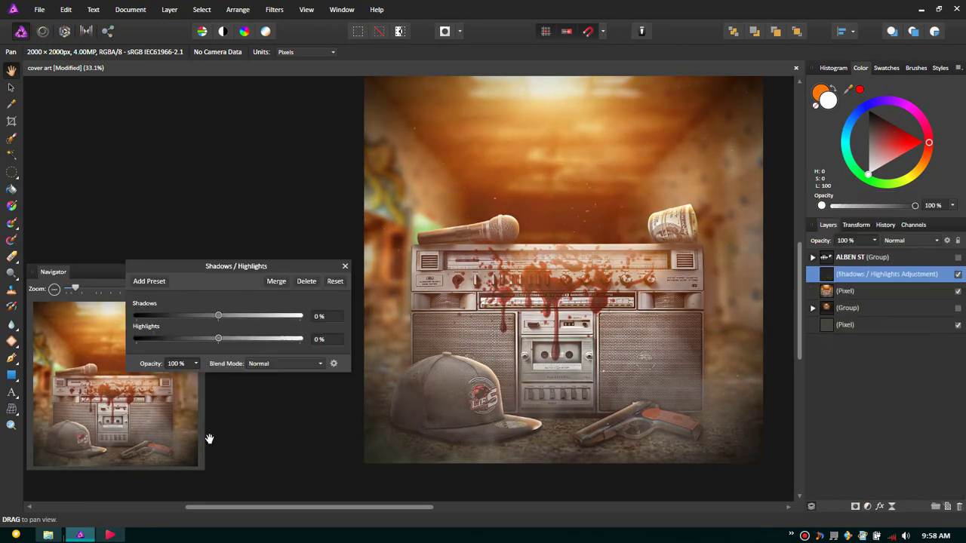
{"action": "mouse_move", "coordinate": [218, 339]}
{"action": "left_mouse_down"}
{"action": "mouse_move", "coordinate": [252, 339]}
{"action": "mouse_move", "coordinate": [218, 339]}
{"action": "left_mouse_up"}
Step: Add a Curves adjustment darkening midtones and lifting shadows on Blue channel, plus Split Toning
{"action": "left_click", "coordinate": [867, 507]}
{"action": "left_click", "coordinate": [853, 349]}
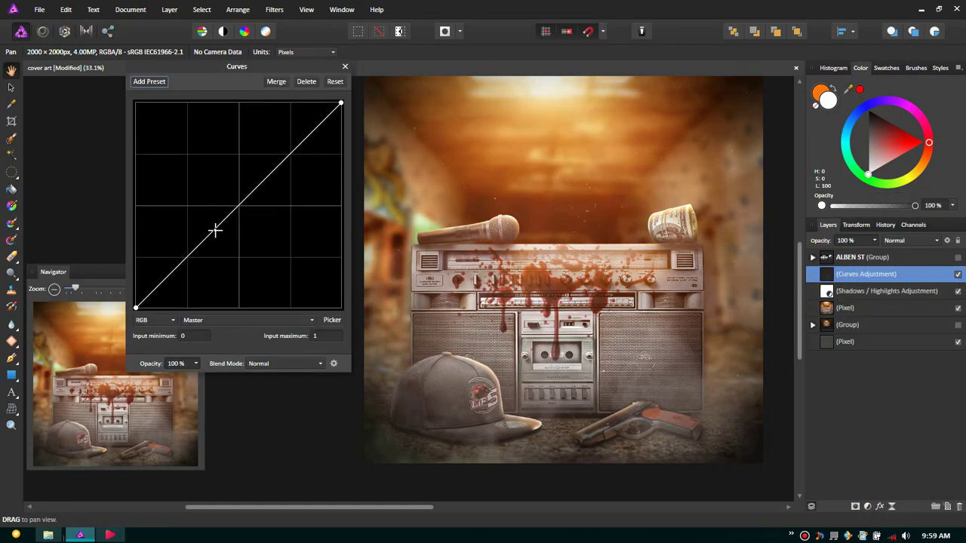
{"action": "left_click_drag", "start_coordinate": [215, 230], "coordinate": [209, 251]}
{"action": "left_click_drag", "start_coordinate": [135, 307], "coordinate": [137, 290]}
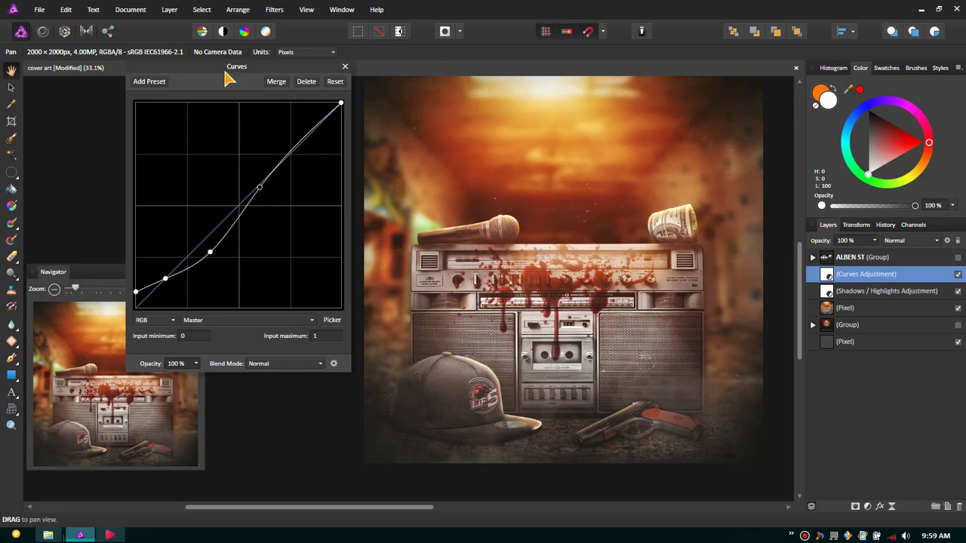
{"action": "left_click", "coordinate": [249, 320]}
{"action": "left_click", "coordinate": [197, 358]}
{"action": "key", "text": "Up"}
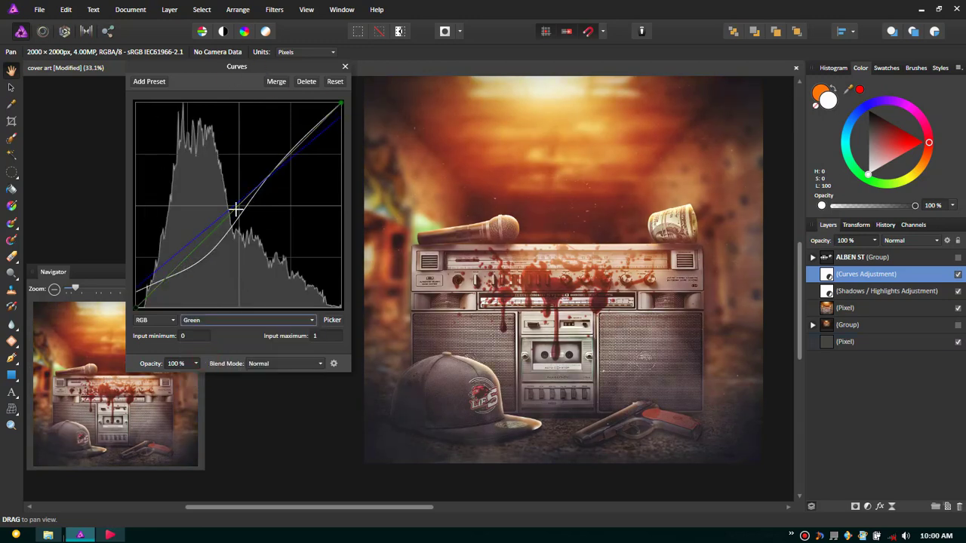
{"action": "left_click", "coordinate": [249, 320]}
{"action": "left_click", "coordinate": [209, 370]}
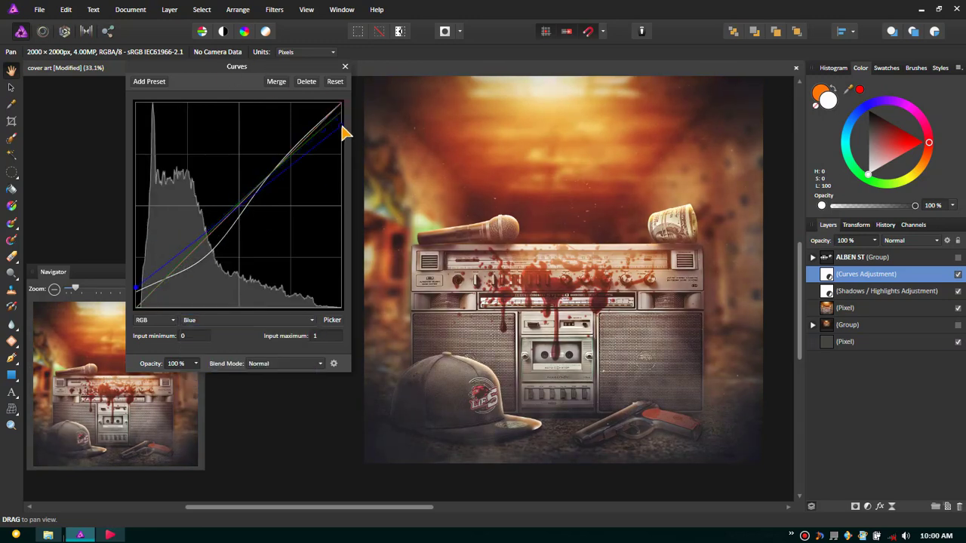
{"action": "left_click", "coordinate": [867, 506]}
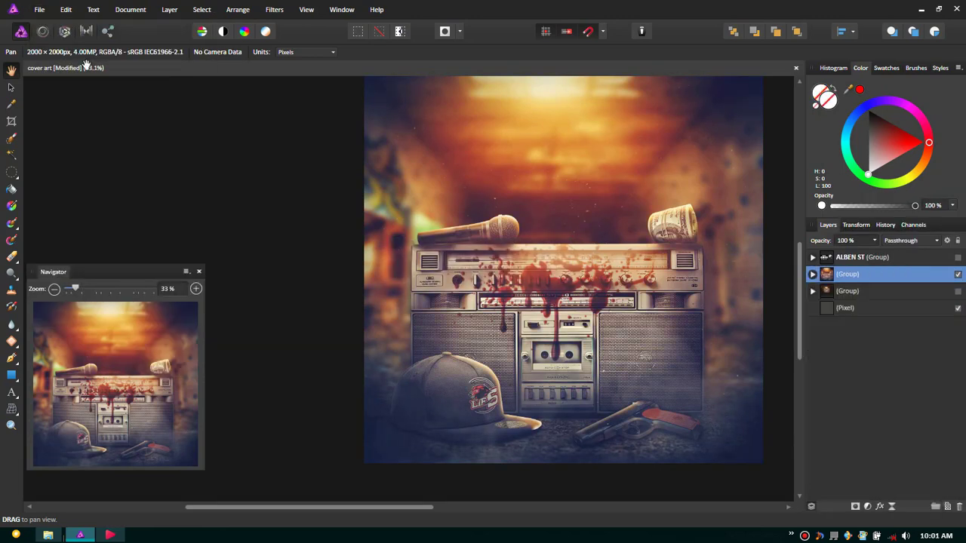
Step: Turn on Detail Refinement in the Develop persona's details settings and apply it
{"action": "left_click", "coordinate": [64, 31]}
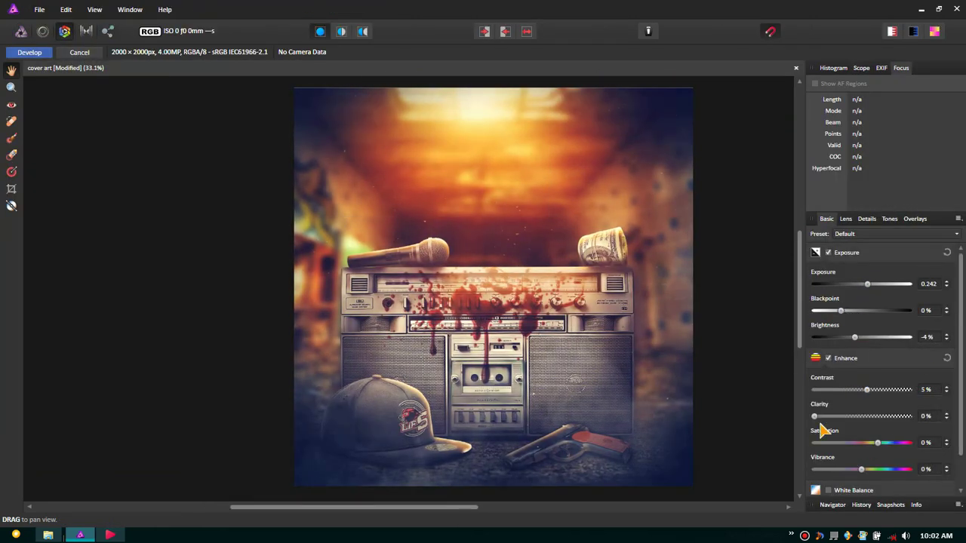
{"action": "left_click", "coordinate": [866, 219]}
{"action": "left_click", "coordinate": [828, 253]}
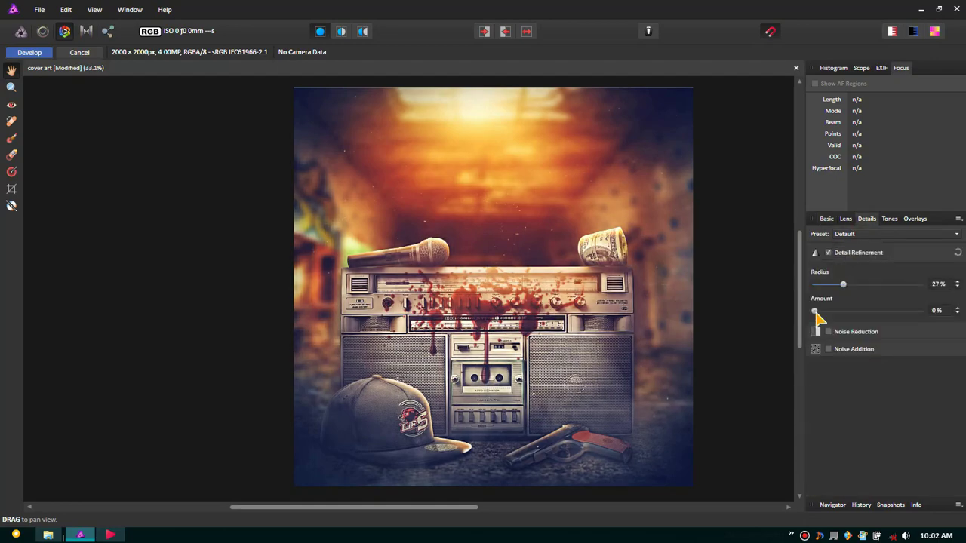
{"action": "left_click", "coordinate": [274, 9]}
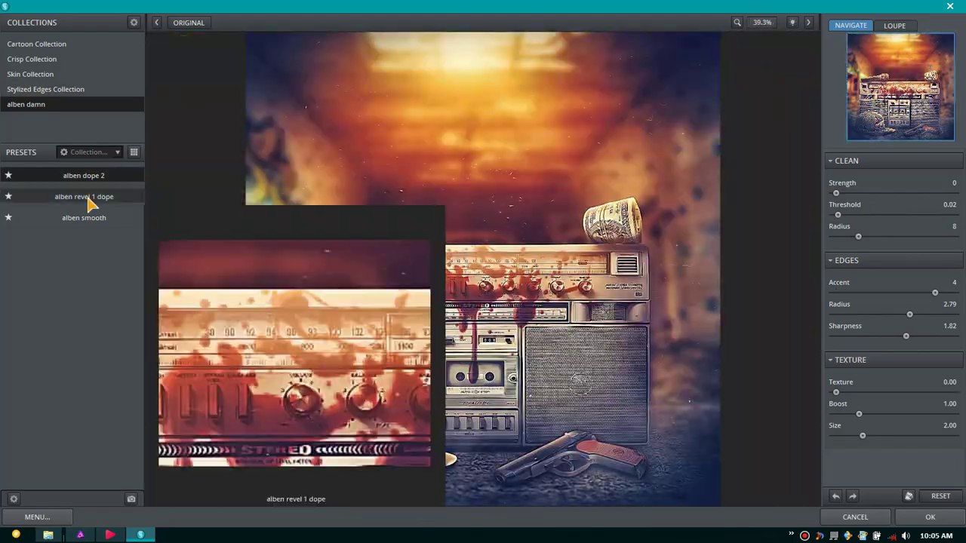
Step: Apply the saved Topaz Clean and Topaz Detail presets, then merge visible onto a new layer
{"action": "left_click", "coordinate": [84, 197]}
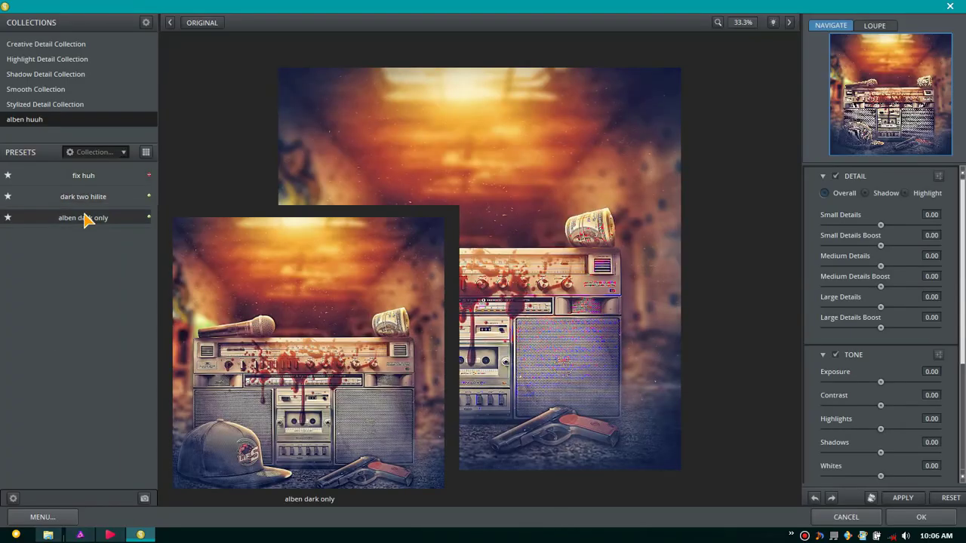
{"action": "left_click", "coordinate": [921, 517]}
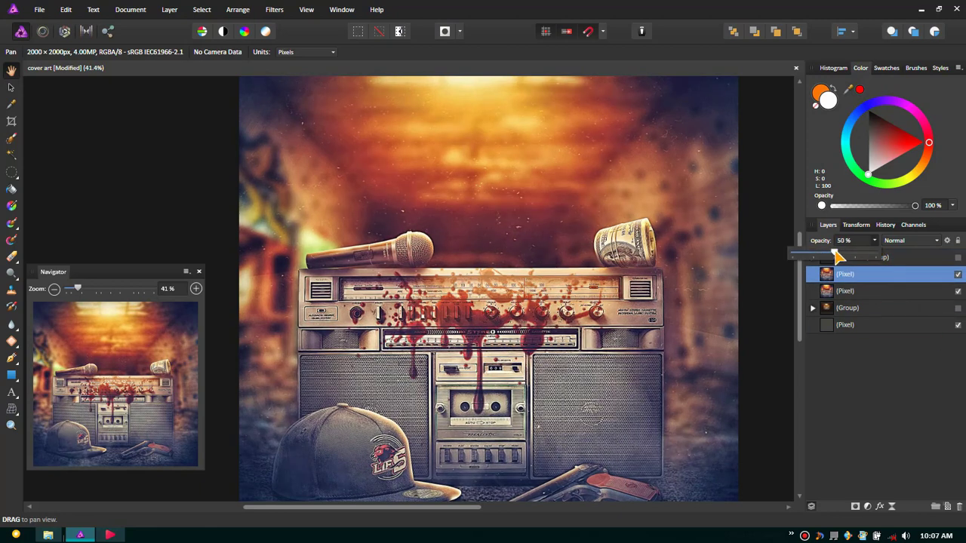
{"action": "key", "text": "ctrl+alt+shift+e"}
{"action": "left_click", "coordinate": [274, 9]}
Step: Apply Cross Processing L03 and add Detail Extractor, Brilliance/Warmth, Darken/Lighten Centre and Graduated Fog
{"action": "left_click", "coordinate": [543, 316]}
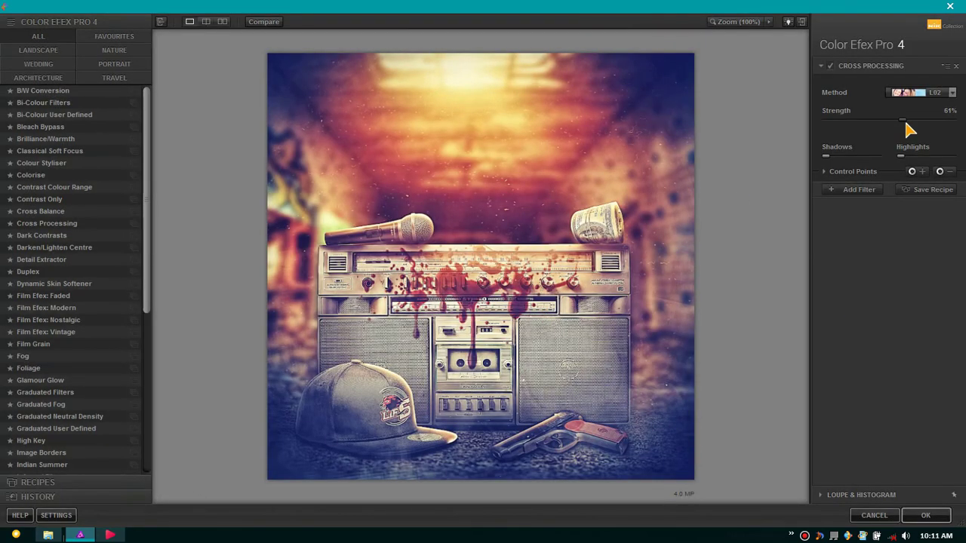
{"action": "left_click", "coordinate": [917, 92]}
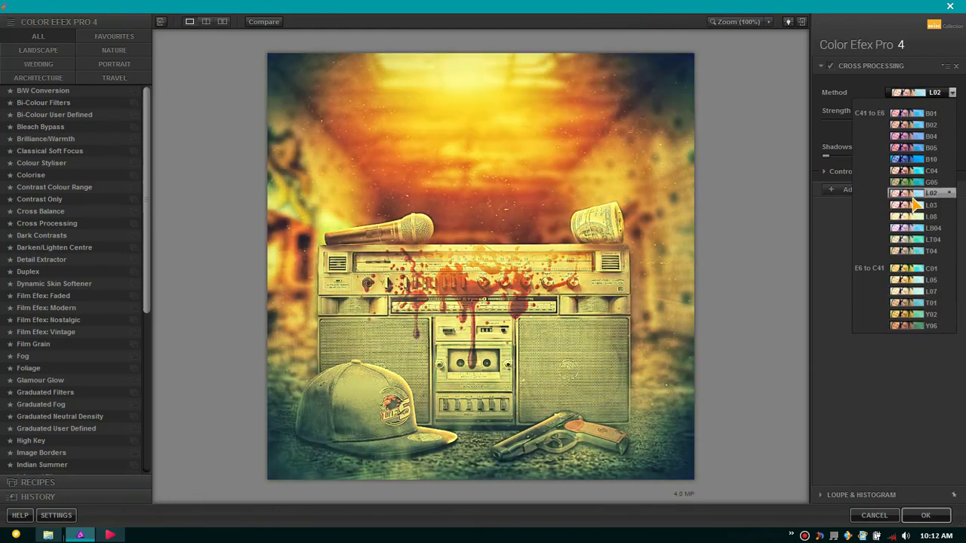
{"action": "left_click", "coordinate": [915, 204]}
{"action": "left_click", "coordinate": [41, 259]}
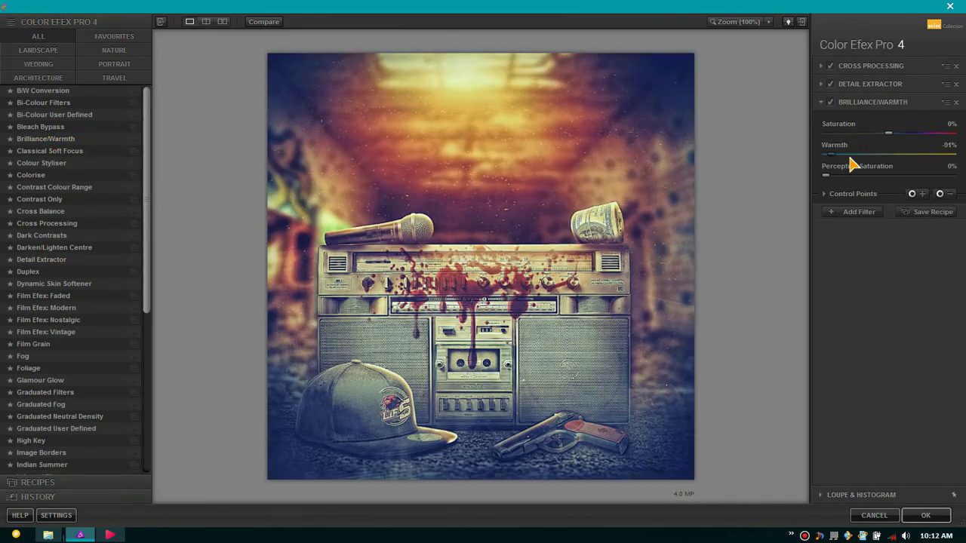
{"action": "left_click", "coordinate": [858, 211]}
{"action": "left_click", "coordinate": [54, 247]}
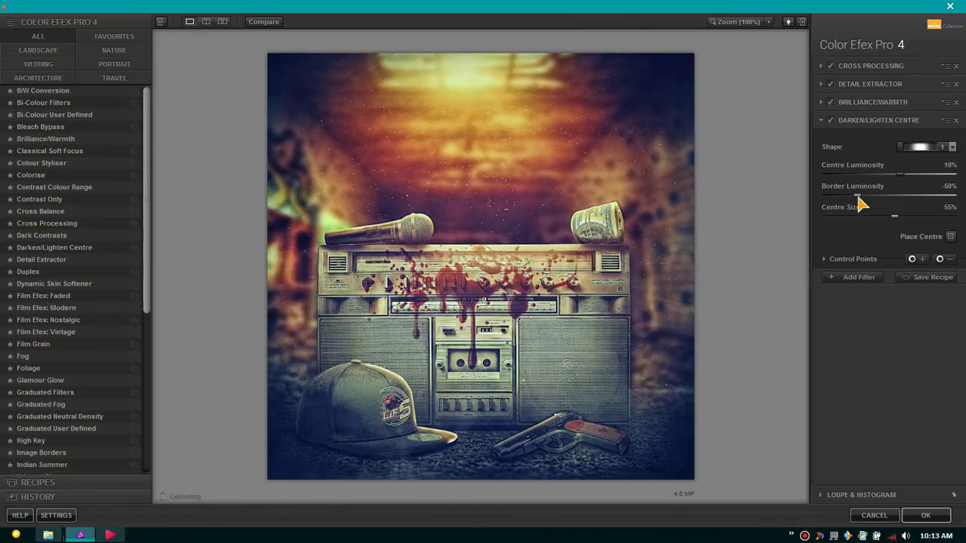
{"action": "left_click", "coordinate": [41, 404]}
Step: Set the Graduated Fog to 332° rotation and 33% opacity, then apply the filters
{"action": "left_click_drag", "start_coordinate": [943, 255], "coordinate": [949, 266]}
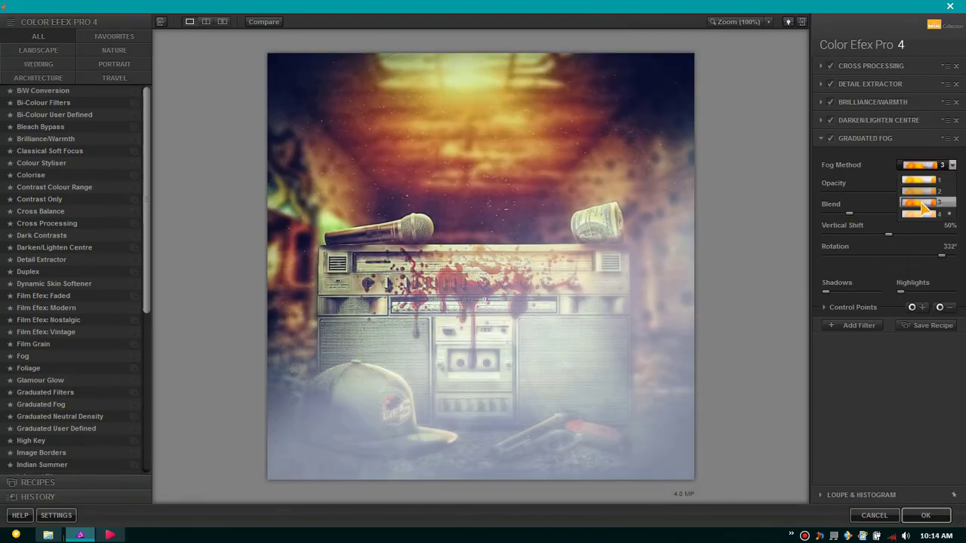
{"action": "mouse_move", "coordinate": [890, 233]}
{"action": "left_mouse_down"}
{"action": "mouse_move", "coordinate": [862, 234]}
{"action": "mouse_move", "coordinate": [845, 212]}
{"action": "left_mouse_up"}
{"action": "left_click_drag", "start_coordinate": [927, 192], "coordinate": [866, 192]}
{"action": "key", "text": "Return"}
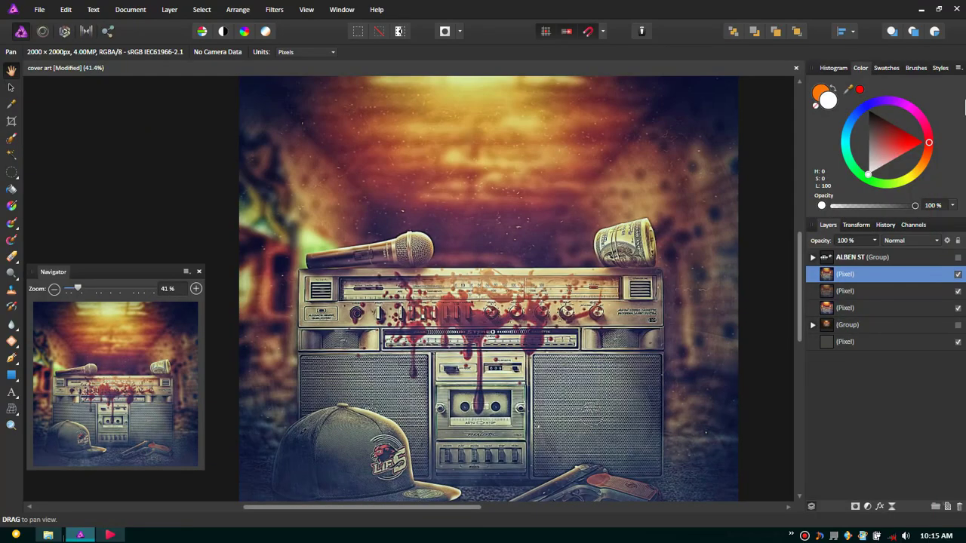
Step: Add a LUT adjustment layer loaded with the 3Strip.look LUT
{"action": "left_click", "coordinate": [867, 507]}
{"action": "left_click", "coordinate": [873, 337]}
{"action": "left_click", "coordinate": [155, 321]}
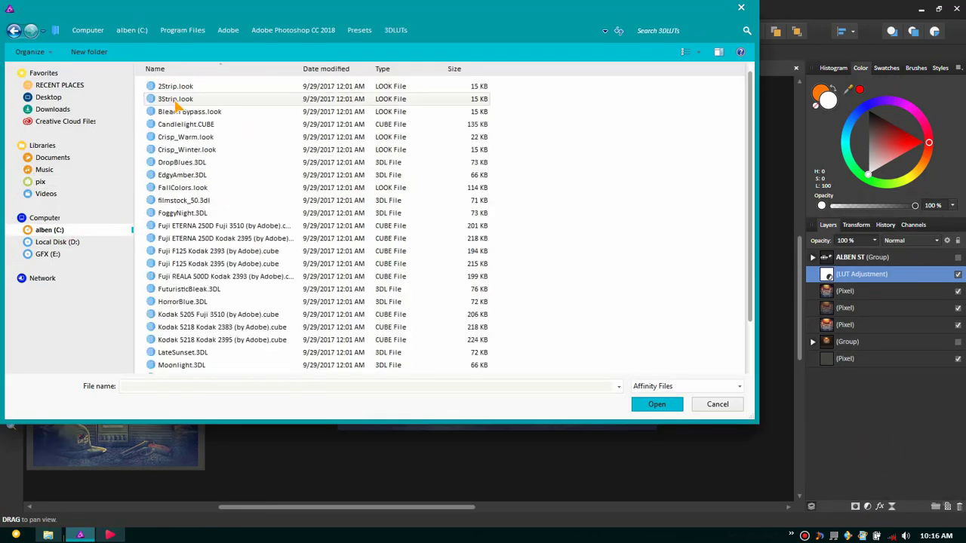
{"action": "double_click", "coordinate": [176, 100]}
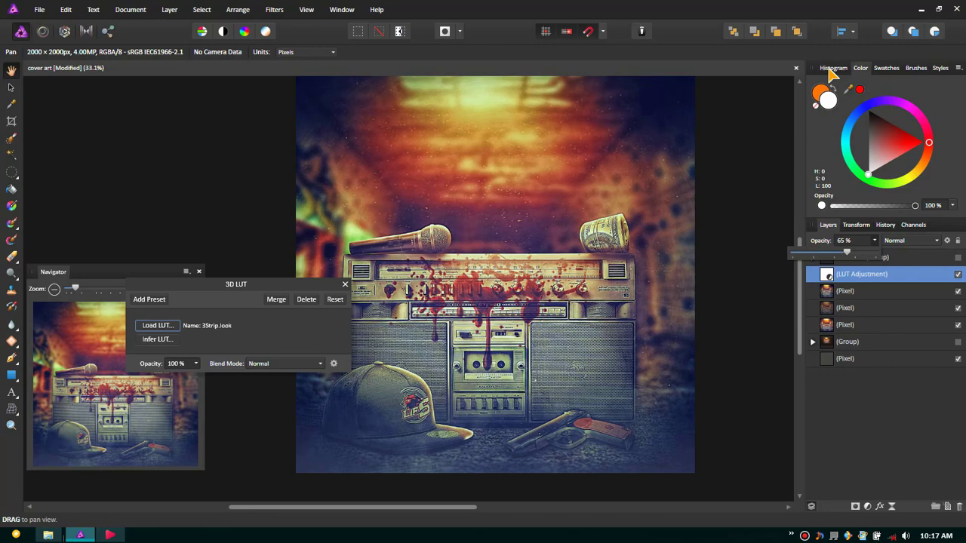
Step: Add a second LUT adjustment loaded with HorrorBlue.3DL for a teal grade
{"action": "left_click", "coordinate": [867, 506]}
{"action": "left_click", "coordinate": [867, 448]}
{"action": "left_click", "coordinate": [157, 325]}
{"action": "double_click", "coordinate": [211, 287]}
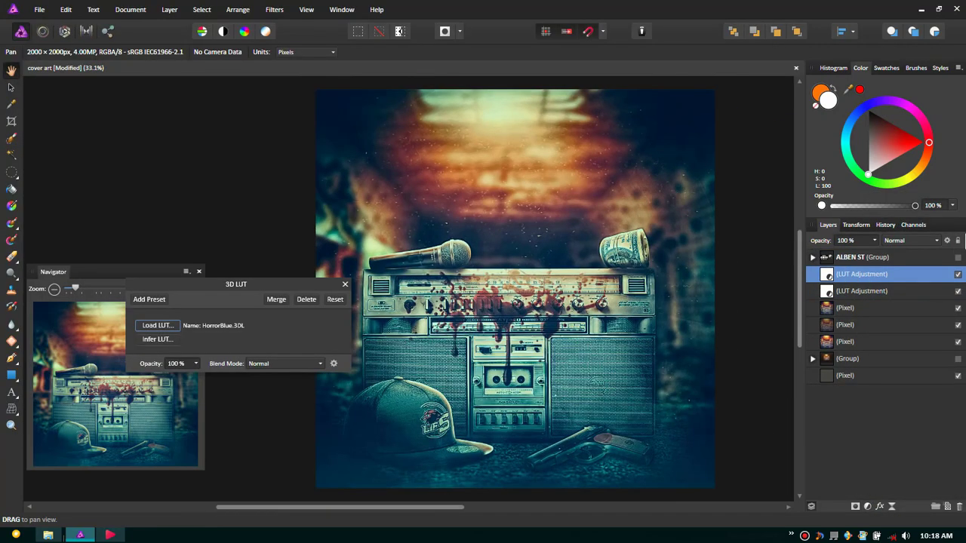
{"action": "key", "text": "ctrl+minus"}
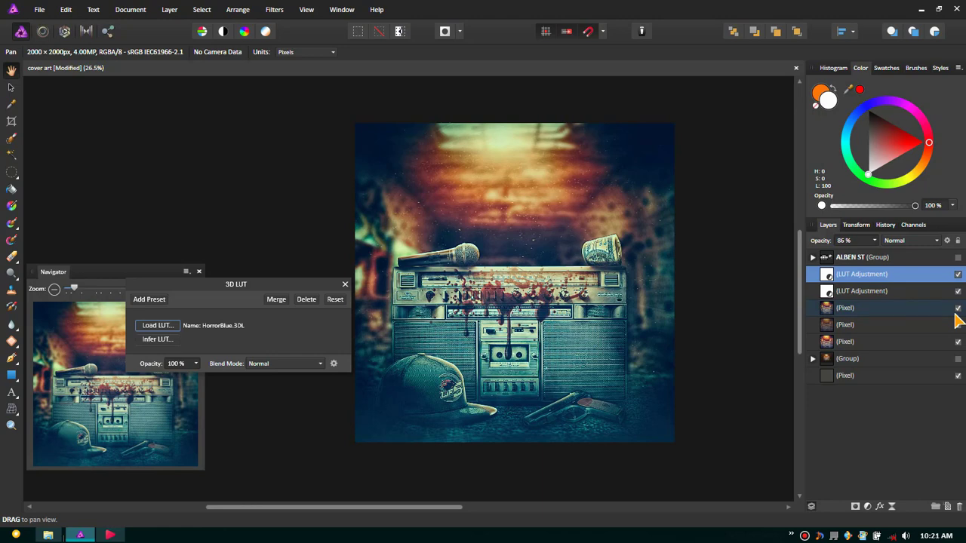
Step: Add a Lighter Color Recolor at hue 264.4° and a reduced-opacity Color Balance, then save
{"action": "left_click", "coordinate": [911, 240]}
{"action": "left_click", "coordinate": [914, 349]}
{"action": "left_click_drag", "start_coordinate": [136, 306], "coordinate": [260, 306]}
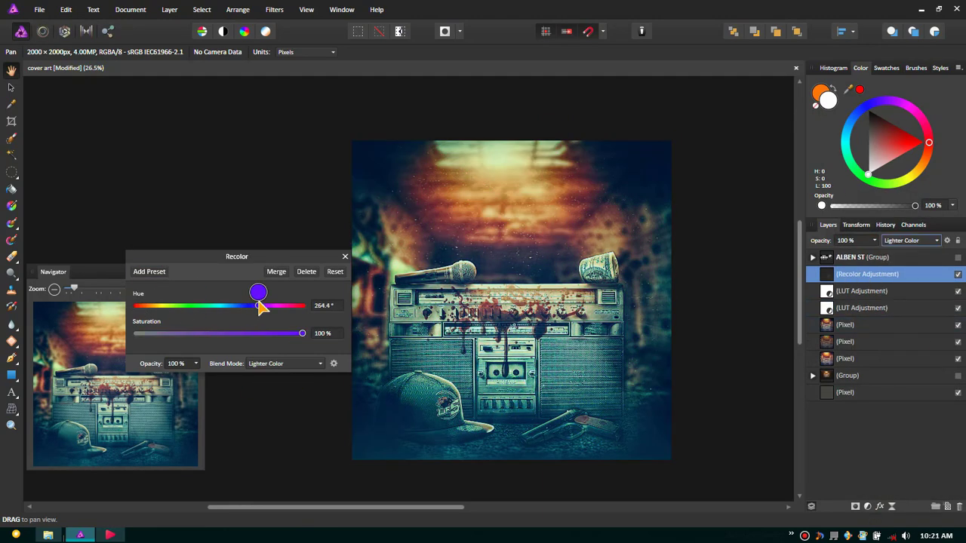
{"action": "left_click", "coordinate": [867, 507]}
{"action": "left_click", "coordinate": [863, 322]}
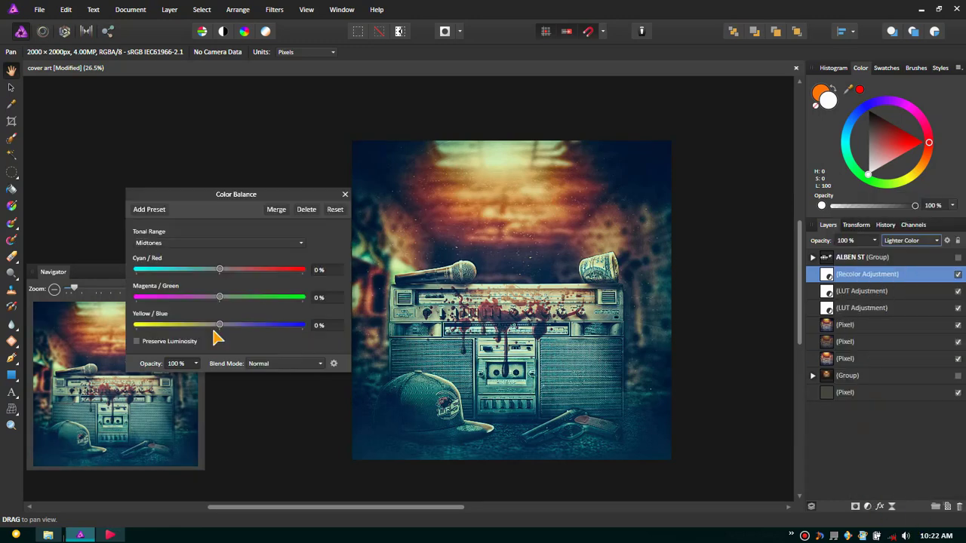
{"action": "left_click", "coordinate": [879, 507]}
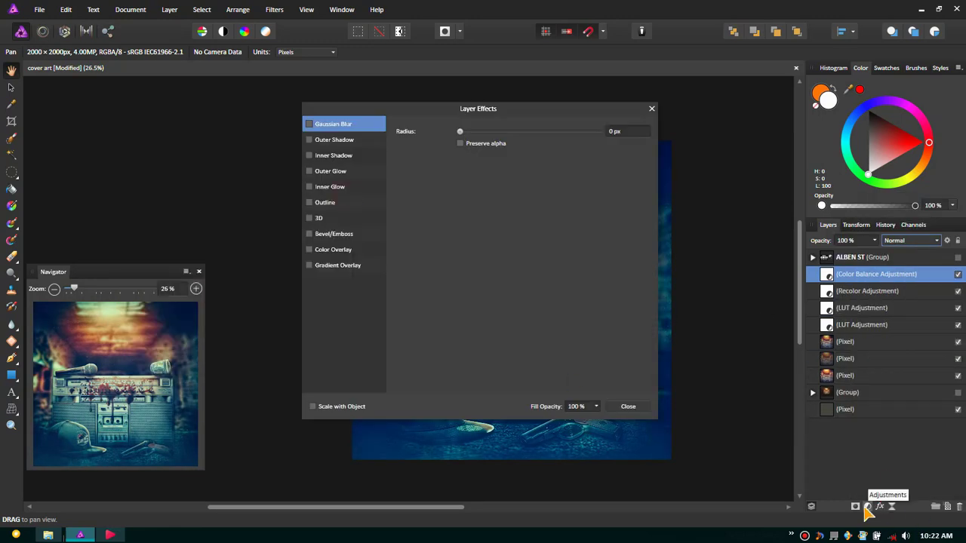
{"action": "key", "text": "ctrl+s"}
{"action": "left_click_drag", "start_coordinate": [874, 240], "coordinate": [822, 256]}
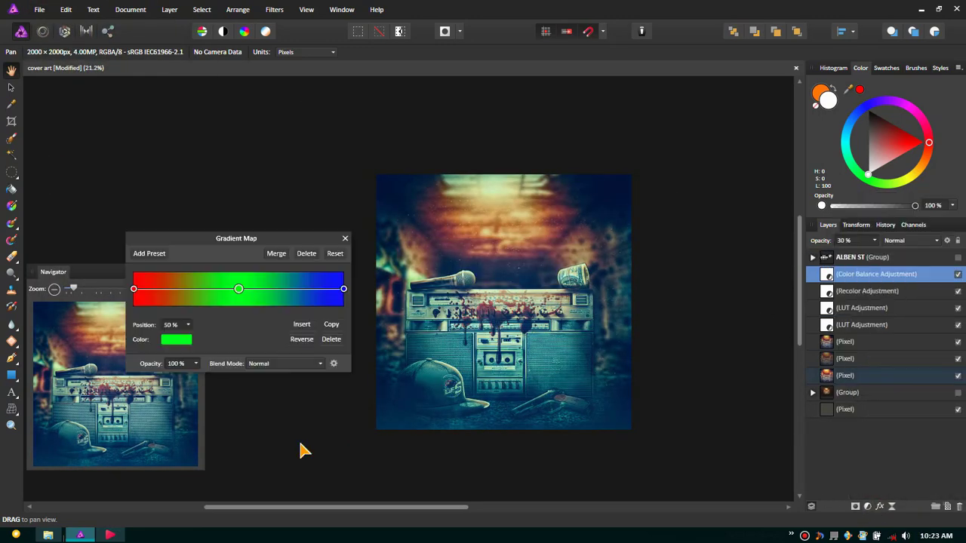
Step: Add a Soft Light Gradient Map at 20% opacity, middle stop at 58%
{"action": "left_click", "coordinate": [236, 289]}
{"action": "left_click_drag", "start_coordinate": [235, 289], "coordinate": [255, 289]}
{"action": "left_click", "coordinate": [913, 240]}
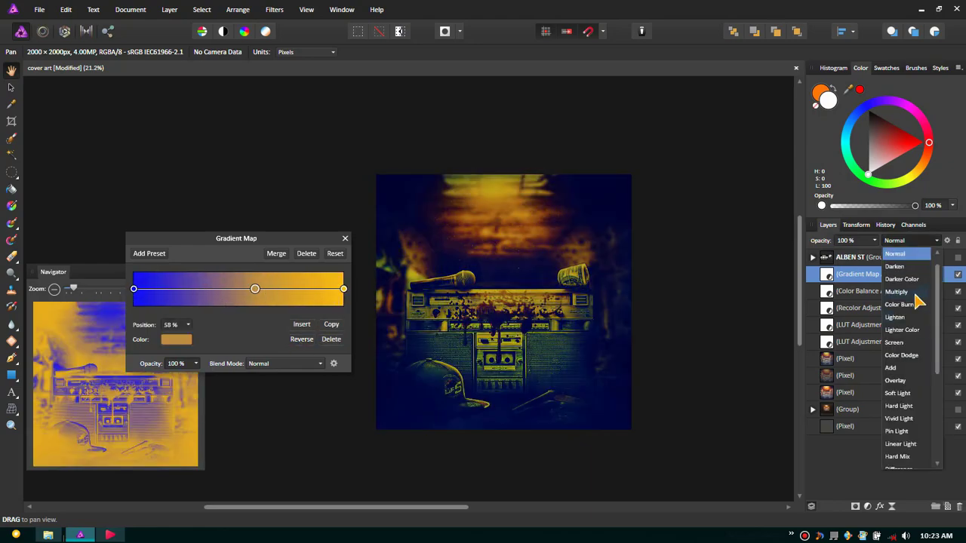
{"action": "left_click", "coordinate": [914, 423]}
{"action": "left_click_drag", "start_coordinate": [873, 240], "coordinate": [821, 256]}
Step: Add a Curves adjustment set to the Blue channel
{"action": "left_click", "coordinate": [345, 239]}
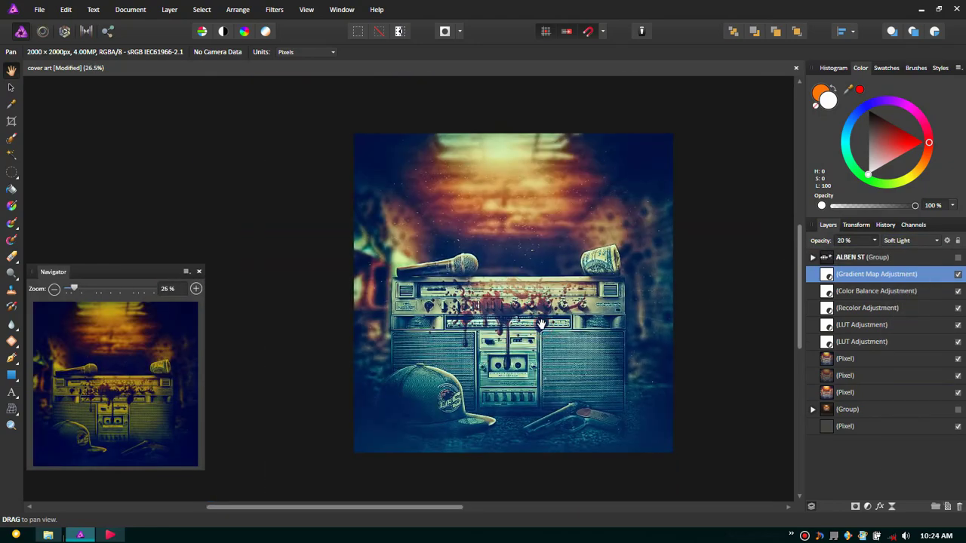
{"action": "left_click", "coordinate": [867, 506]}
{"action": "left_click", "coordinate": [868, 352]}
{"action": "left_click", "coordinate": [248, 320]}
{"action": "left_click", "coordinate": [190, 372]}
Step: Show the logo group and place the parental advisory logo at the bottom centre
{"action": "left_click", "coordinate": [345, 66]}
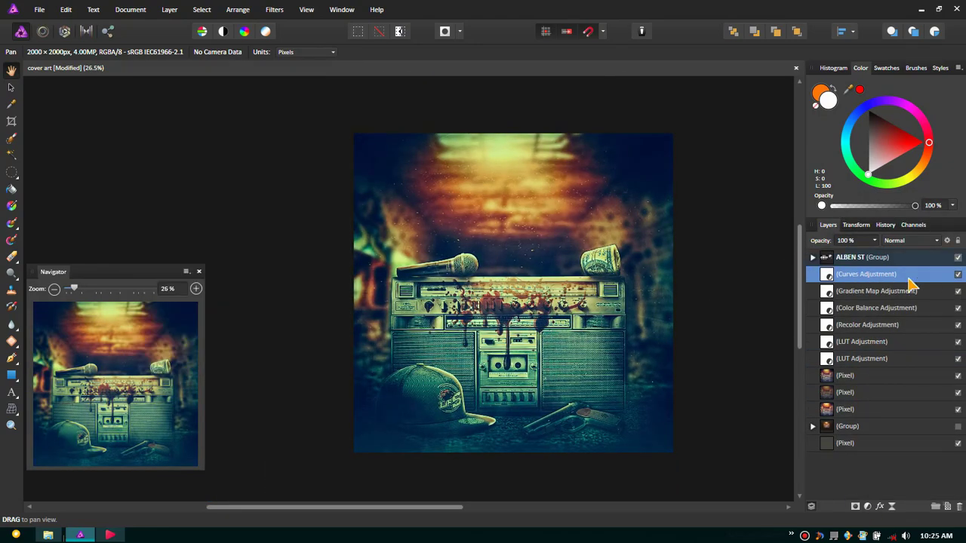
{"action": "left_click", "coordinate": [957, 258]}
{"action": "left_click_drag", "start_coordinate": [521, 441], "coordinate": [617, 450]}
{"action": "left_click", "coordinate": [812, 258]}
{"action": "scroll", "coordinate": [587, 323], "scroll_direction": "up", "scroll_amount": 3}
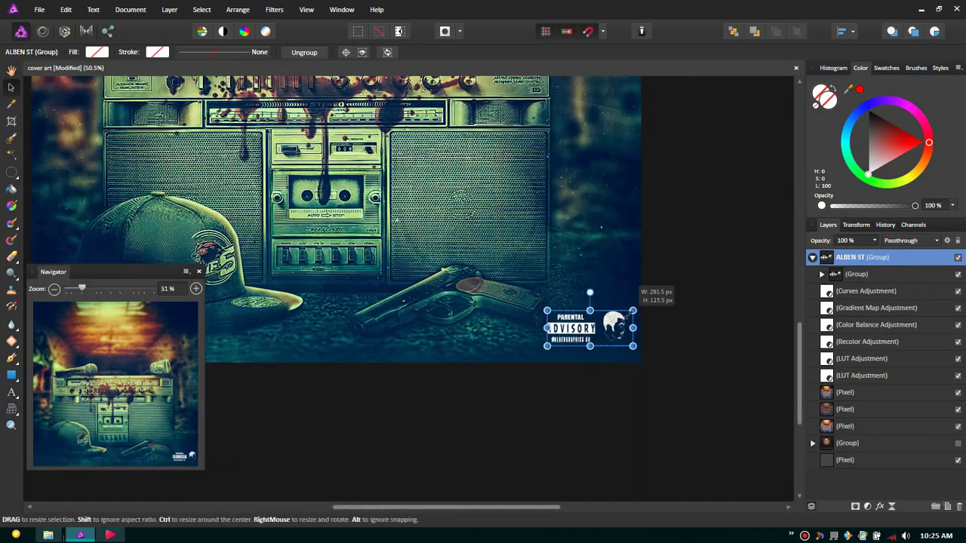
{"action": "left_click_drag", "start_coordinate": [587, 323], "coordinate": [388, 446]}
Step: Group the artwork layers and start an artistic text line with the studio name near the top
{"action": "scroll", "coordinate": [388, 446], "scroll_direction": "down", "scroll_amount": 3}
{"action": "key", "text": "ctrl+g"}
{"action": "key", "text": "t"}
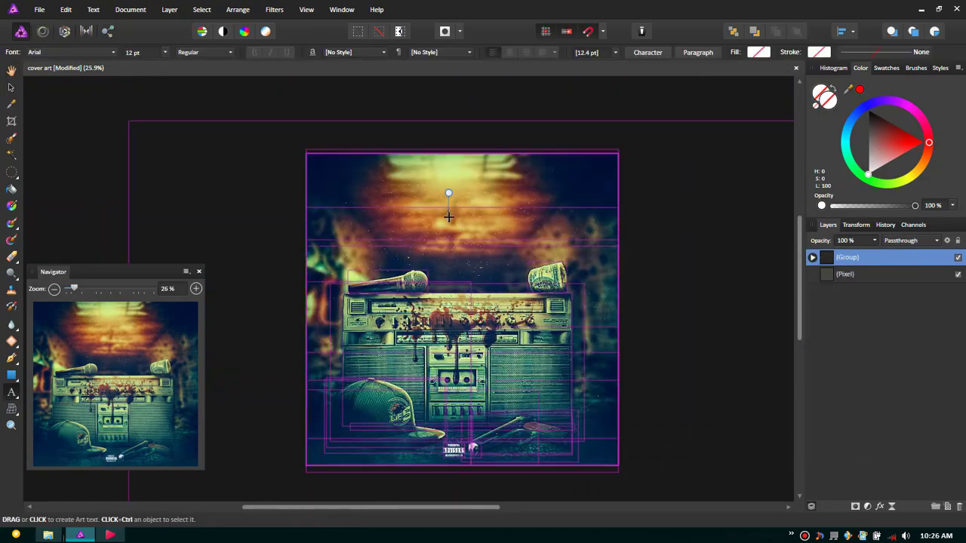
{"action": "left_click", "coordinate": [450, 214]}
{"action": "type", "text": "ALBENGRAPHICS PRESENTS"}
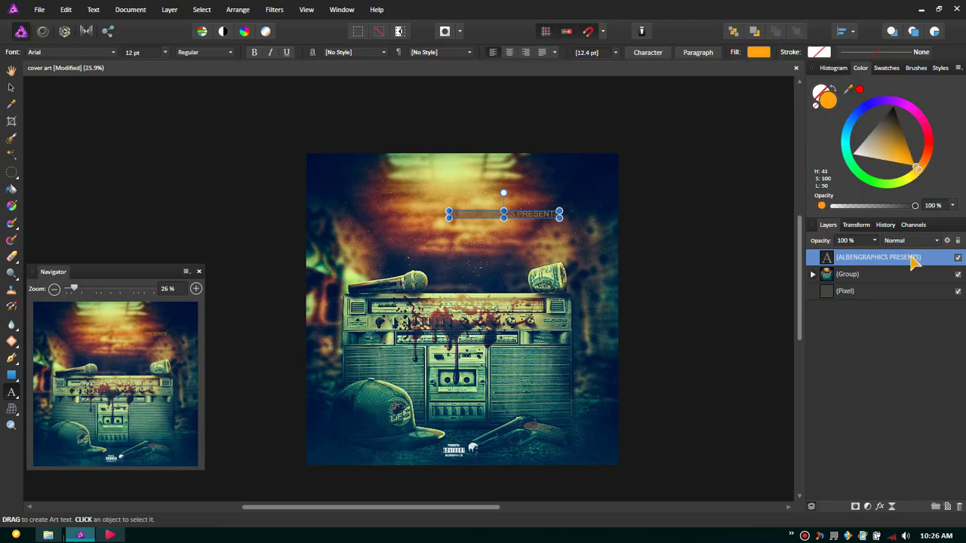